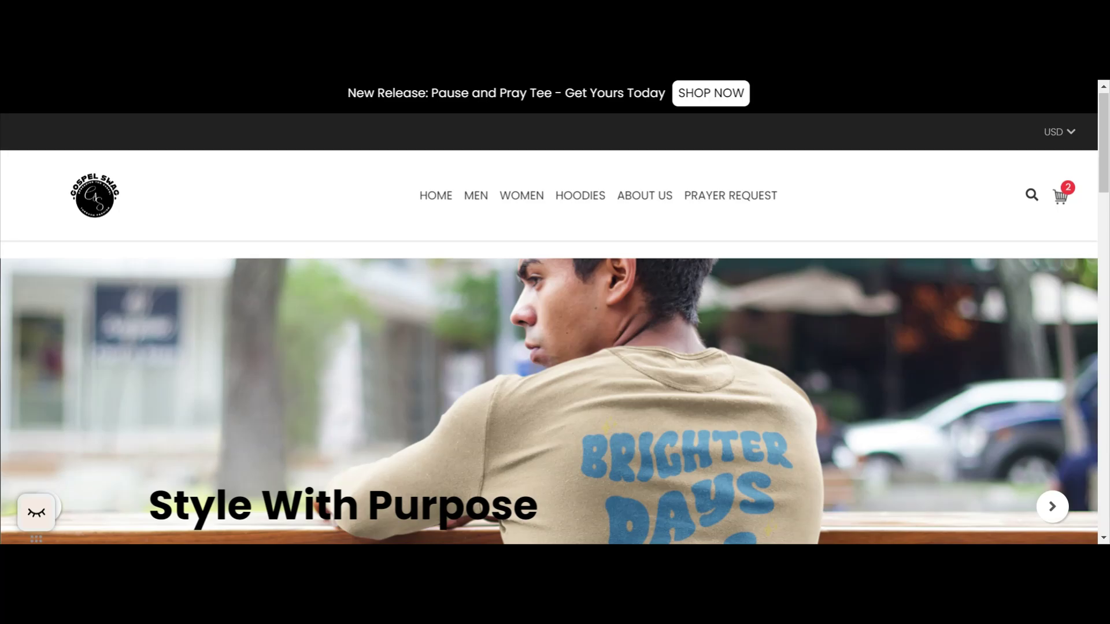
Step through the slides of the Gospel Swag storefront's homepage slider.
scroll(664, 306, "down", 3)
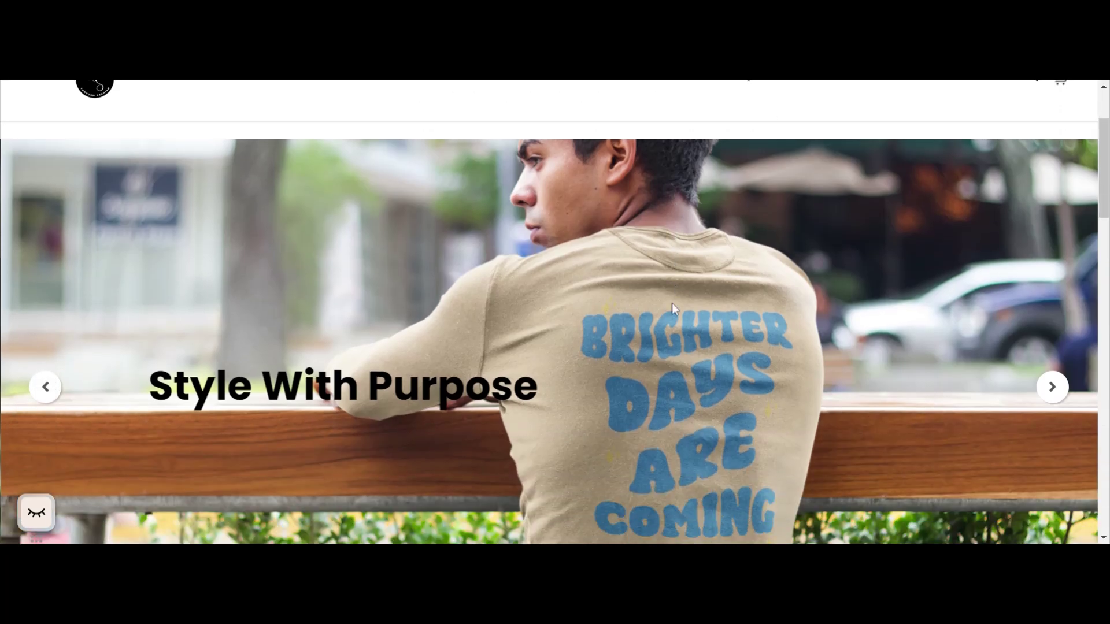
scroll(1102, 300, "down", 1)
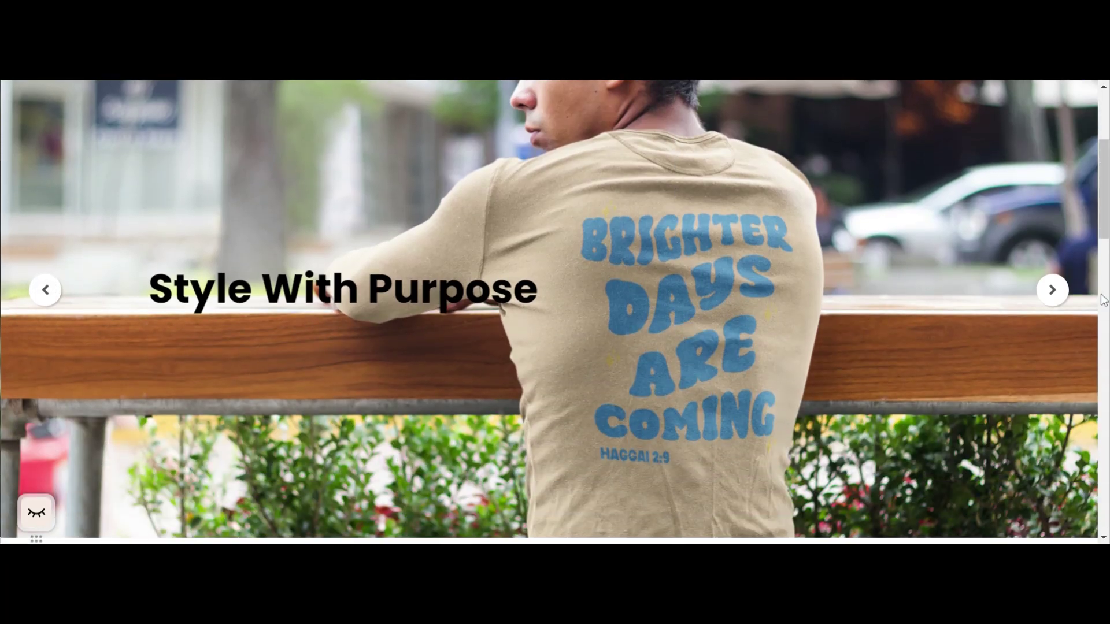
left_click(1064, 292)
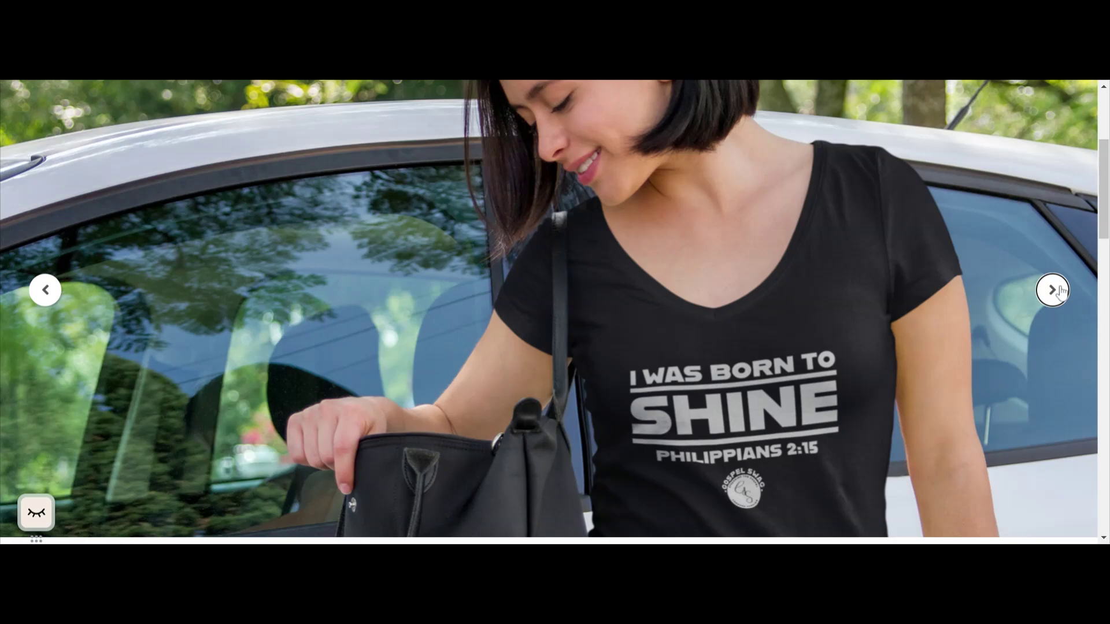
left_click(1062, 292)
left_click(1060, 292)
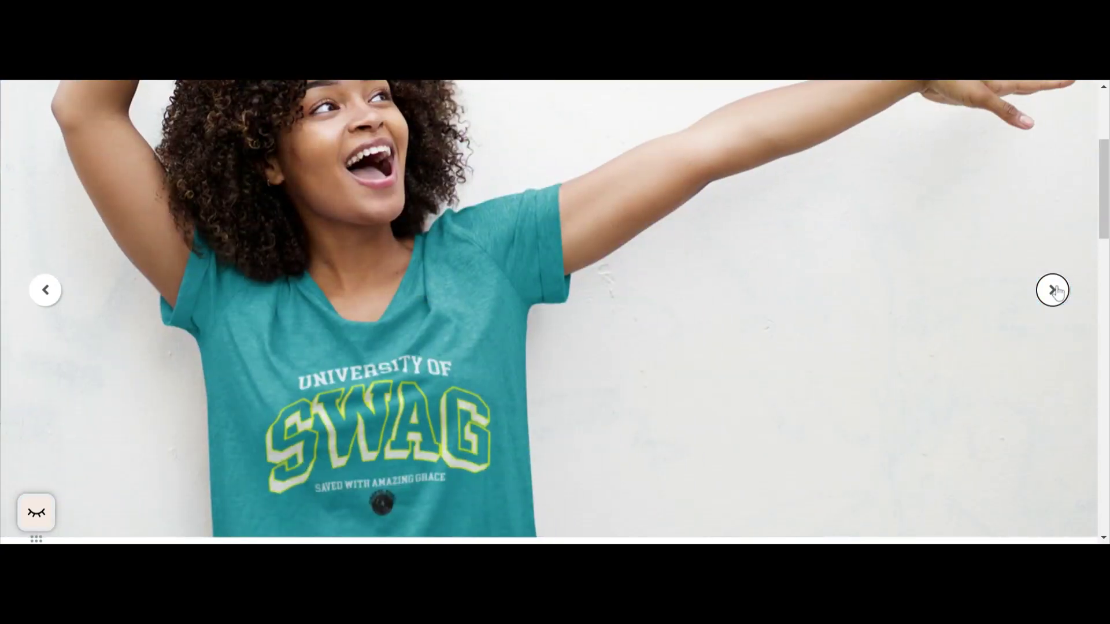
left_click(1057, 292)
Examine the Featured Categories and Featured Products sections further down the storefront homepage.
scroll(832, 276, "down", 5)
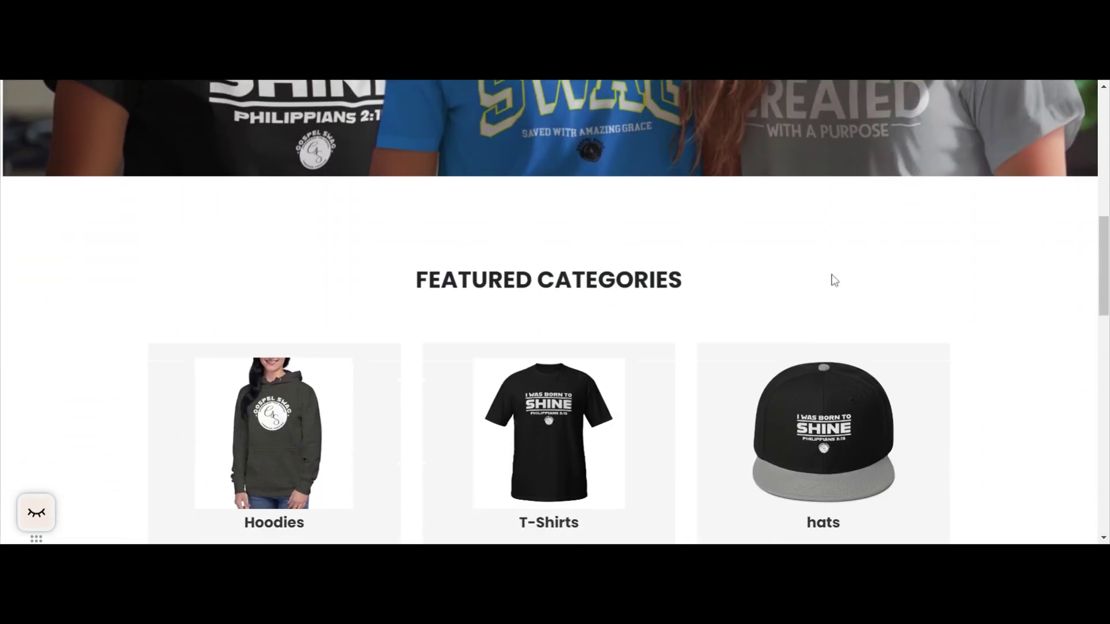
scroll(835, 281, "down", 1)
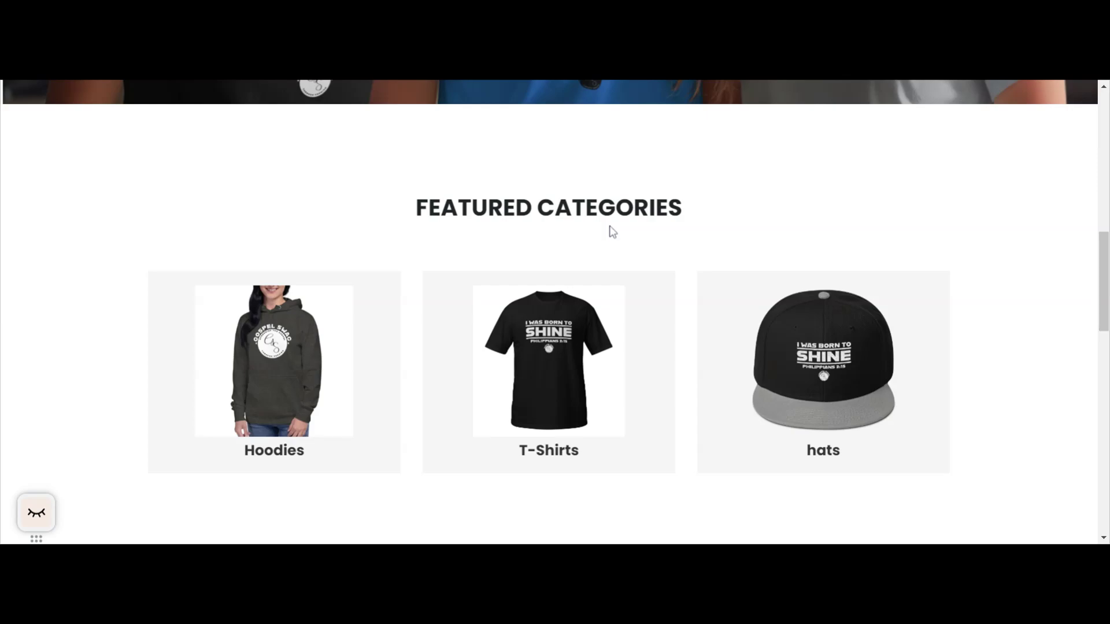
scroll(645, 308, "down", 5)
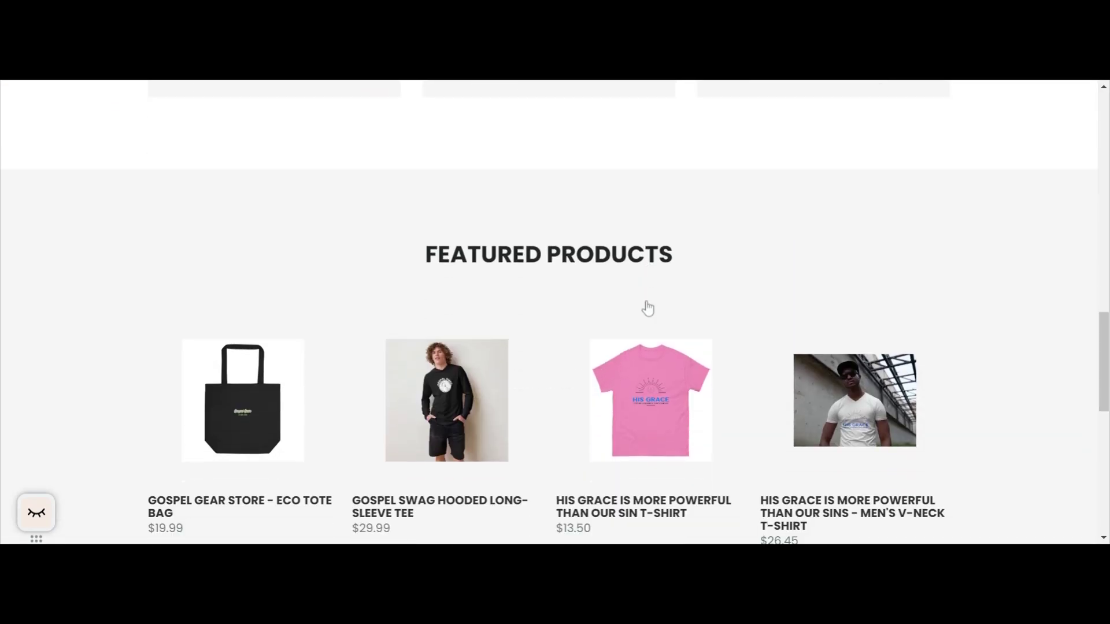
scroll(647, 308, "down", 1)
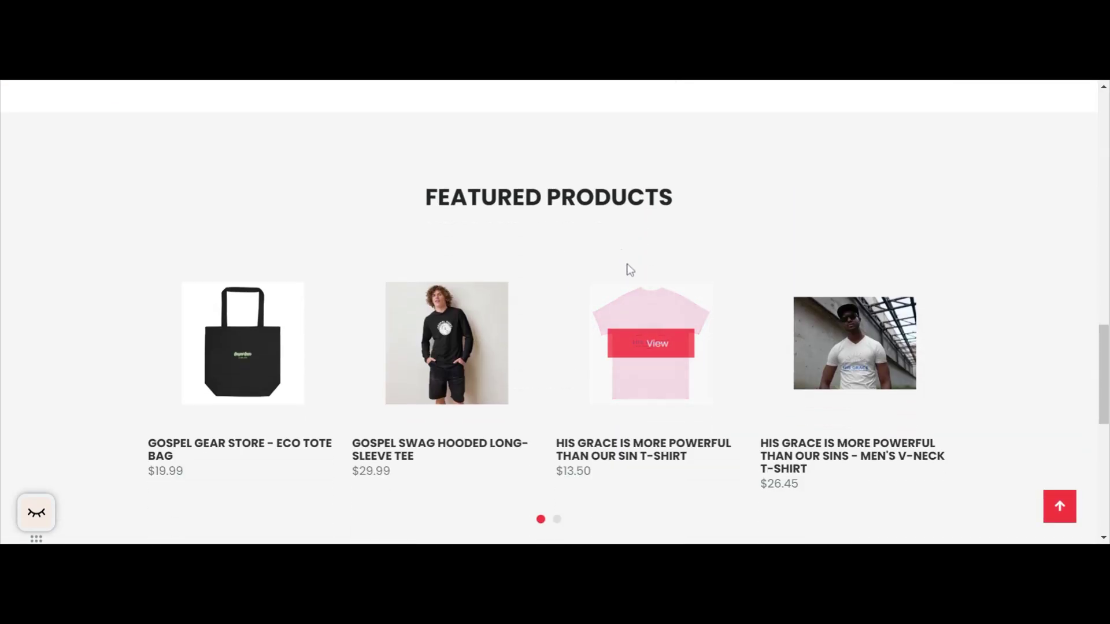
scroll(627, 267, "down", 3)
scroll(629, 267, "down", 4)
scroll(629, 266, "up", 15)
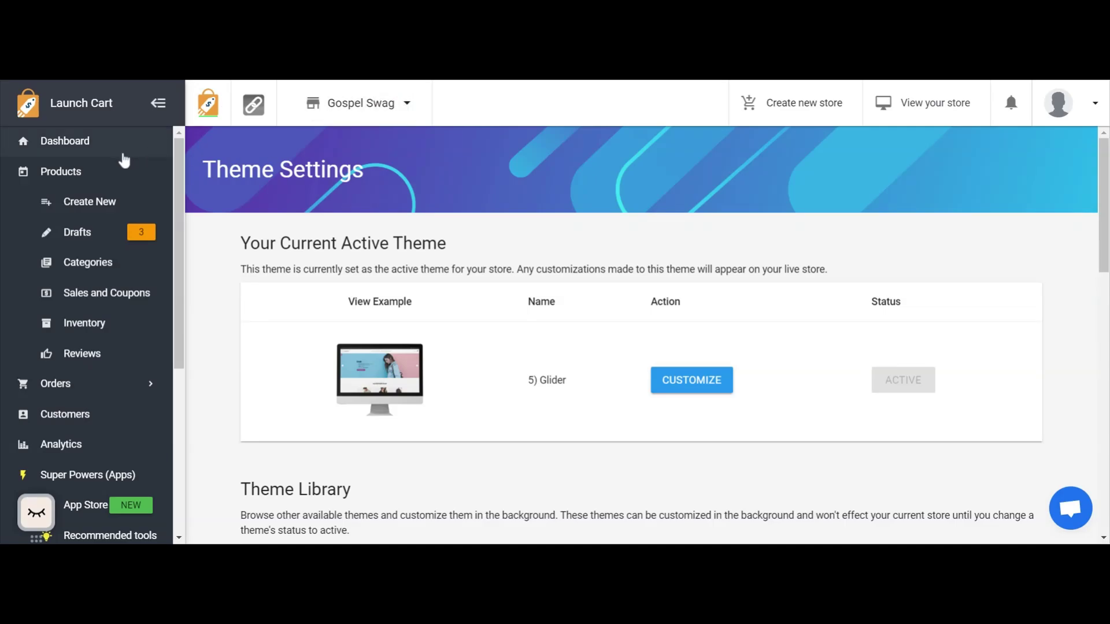
Switch to the Launch Cart store admin and open the Theme Editor from the store's appearance settings.
scroll(124, 164, "down", 5)
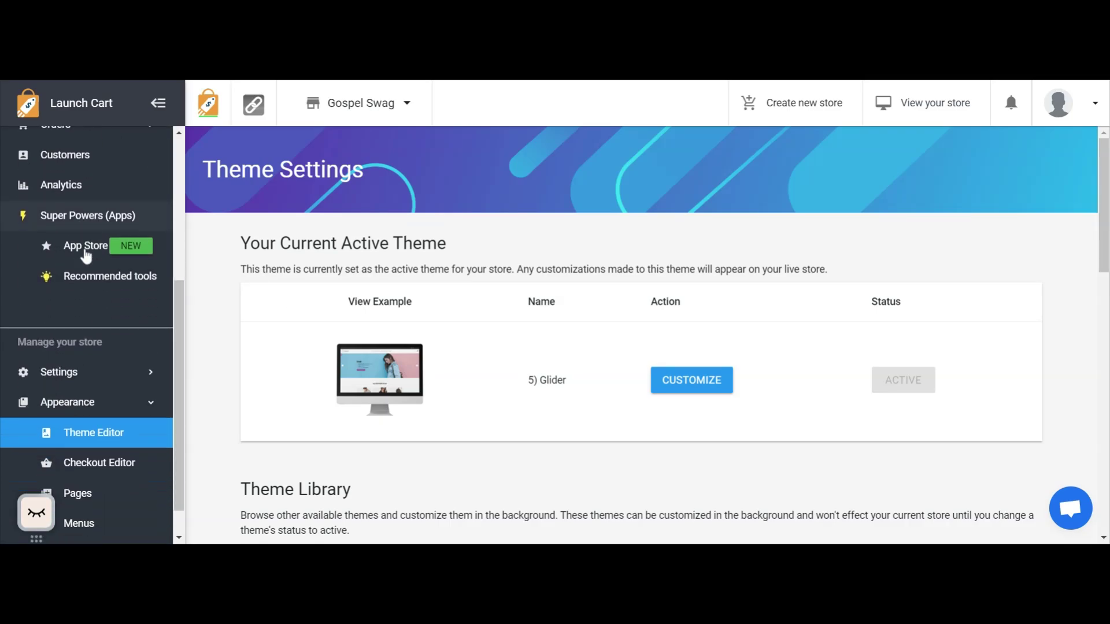
scroll(86, 255, "down", 1)
left_click(86, 372)
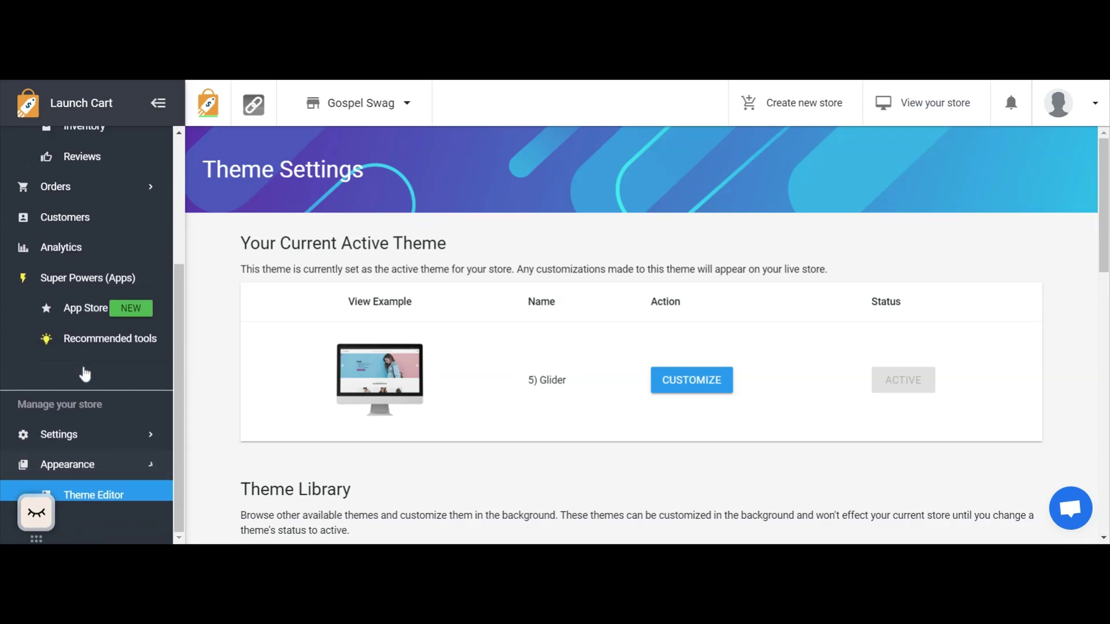
left_click(91, 484)
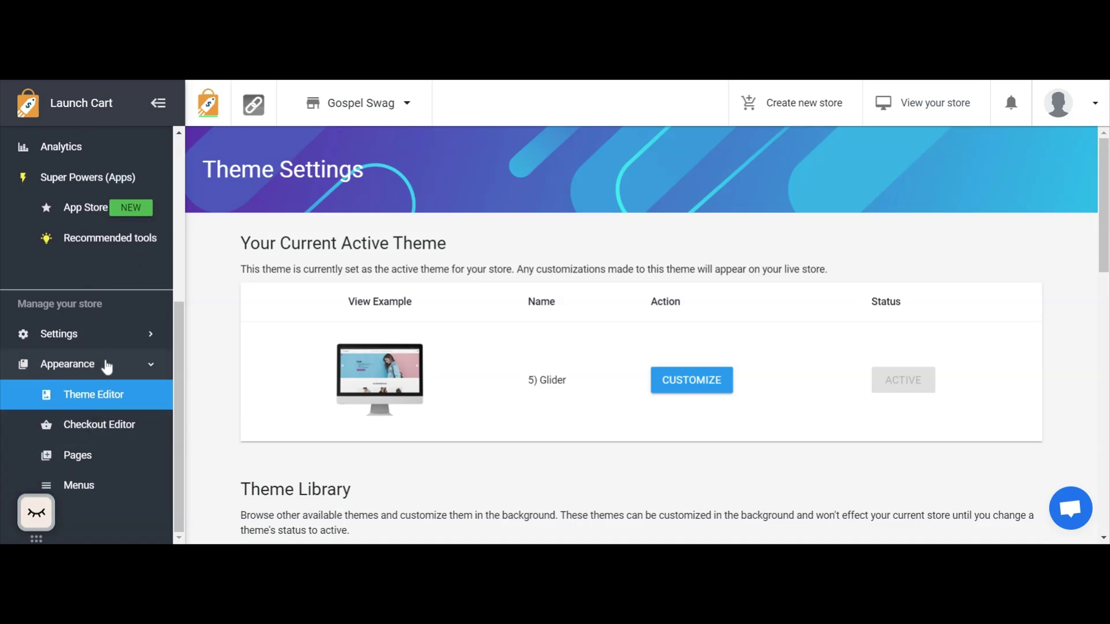
left_click(100, 342)
left_click(101, 345)
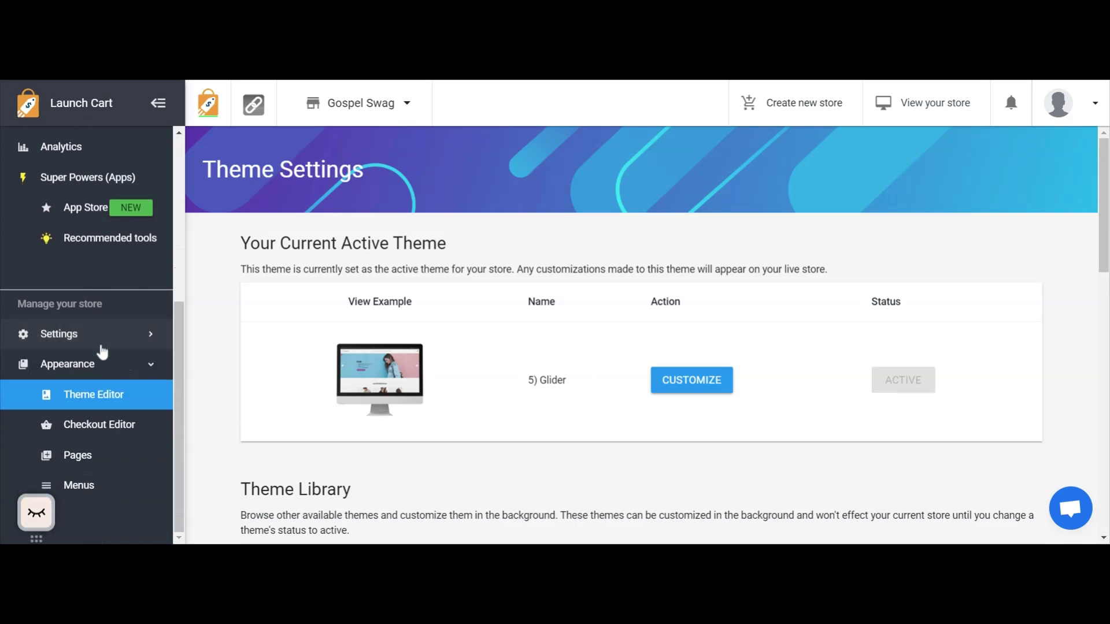
left_click(92, 394)
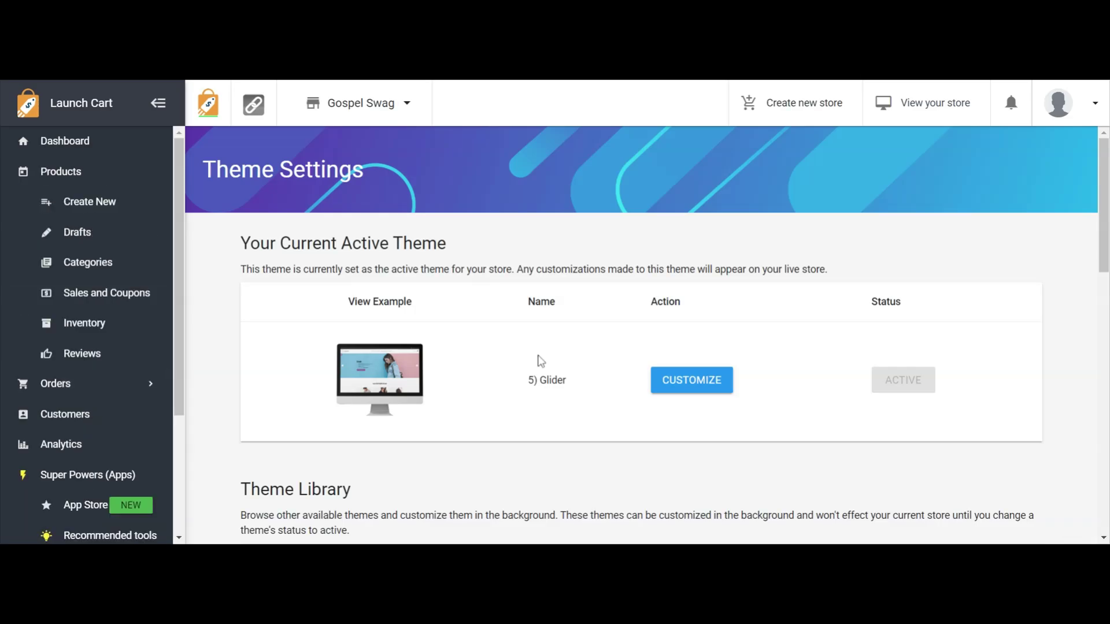
Browse the theme library and open the active Glider theme for customization.
scroll(104, 373, "down", 5)
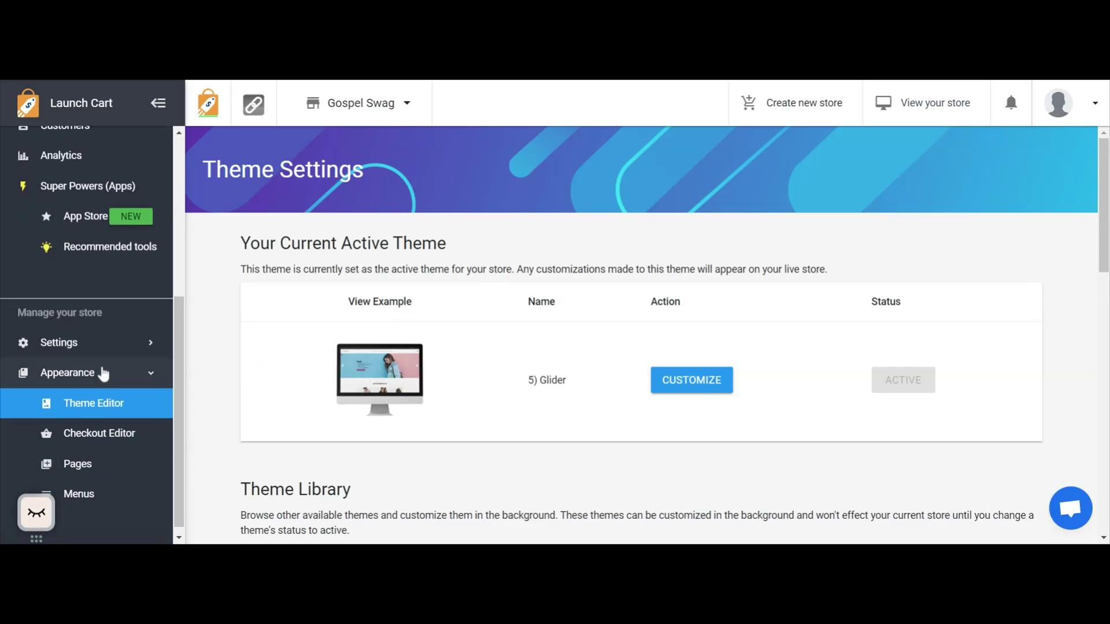
scroll(653, 347, "down", 1)
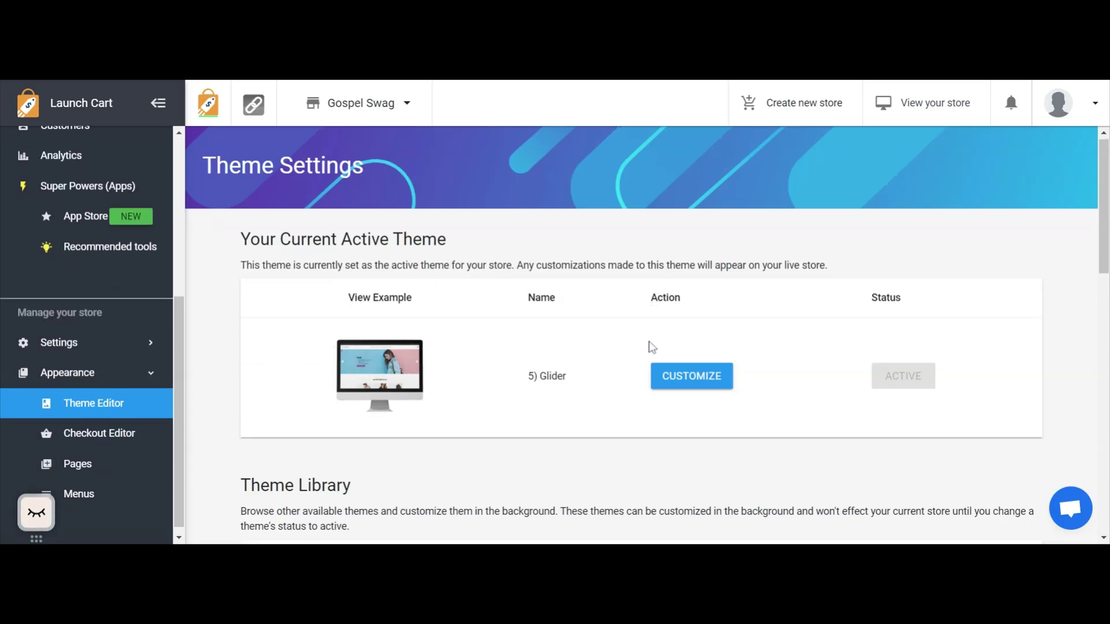
scroll(652, 347, "down", 10)
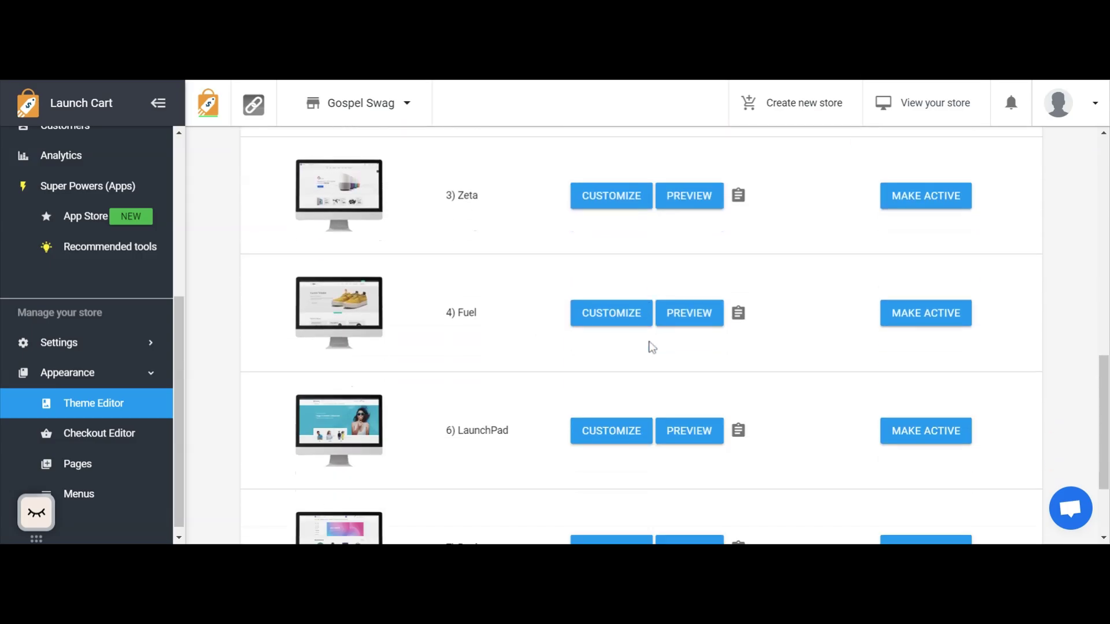
scroll(650, 347, "down", 2)
scroll(649, 343, "up", 15)
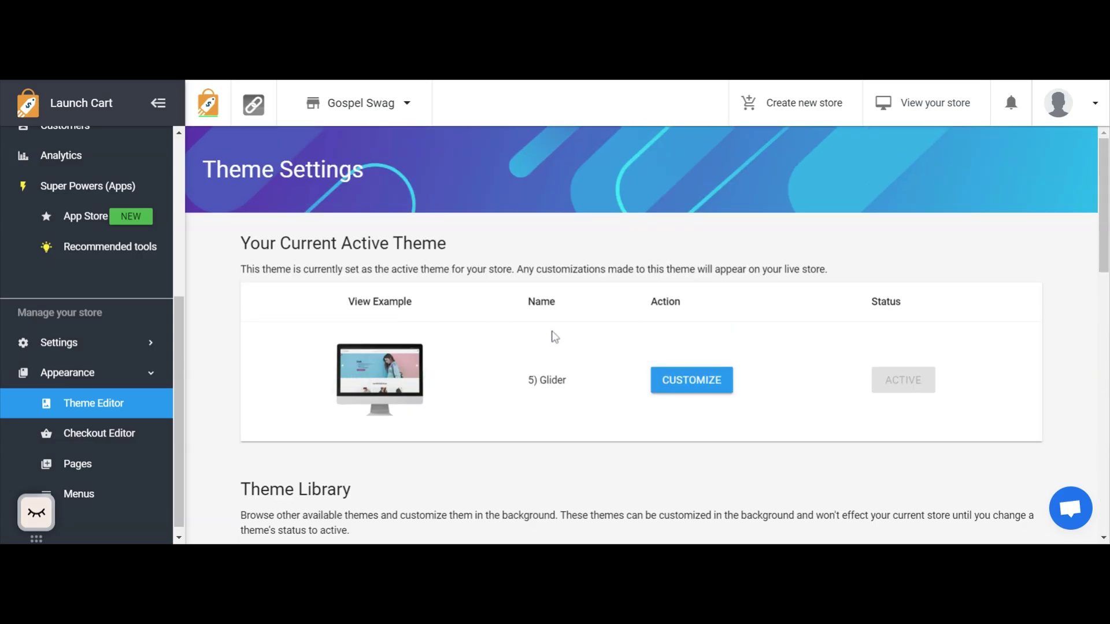
left_click(679, 391)
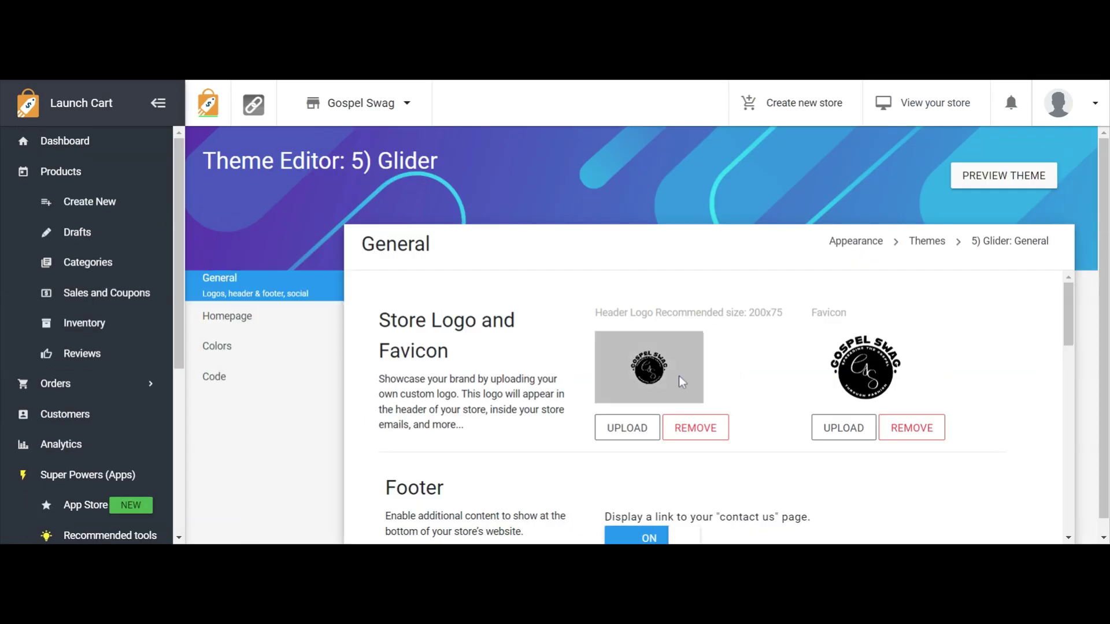
Compare the Glider theme's store logo and favicon settings with the logo displayed on the live storefront.
scroll(678, 350, "down", 2)
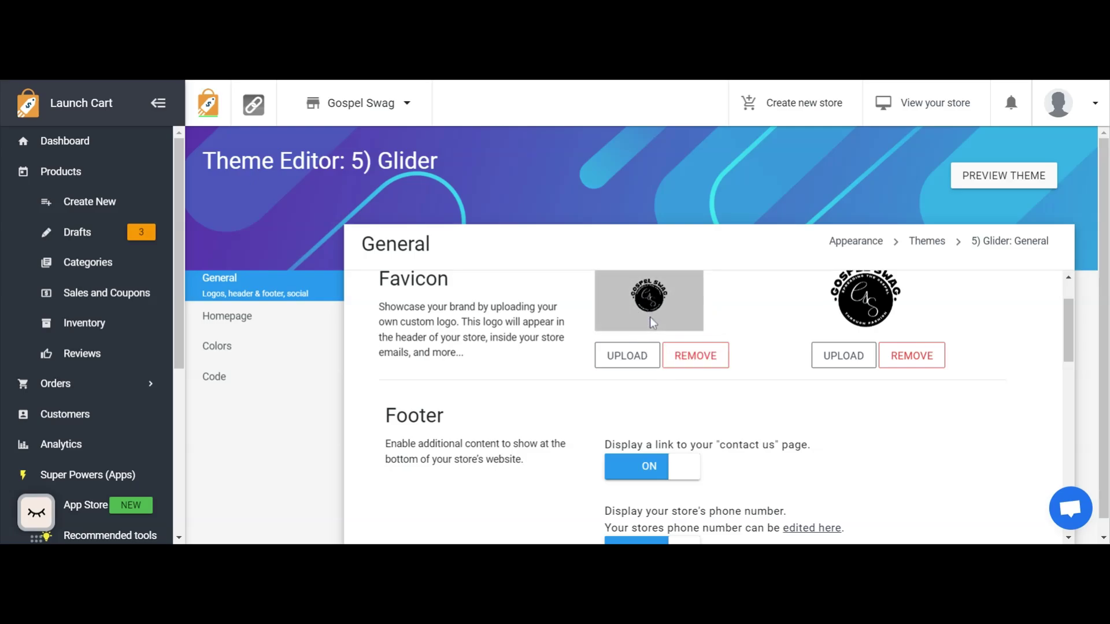
scroll(648, 319, "up", 2)
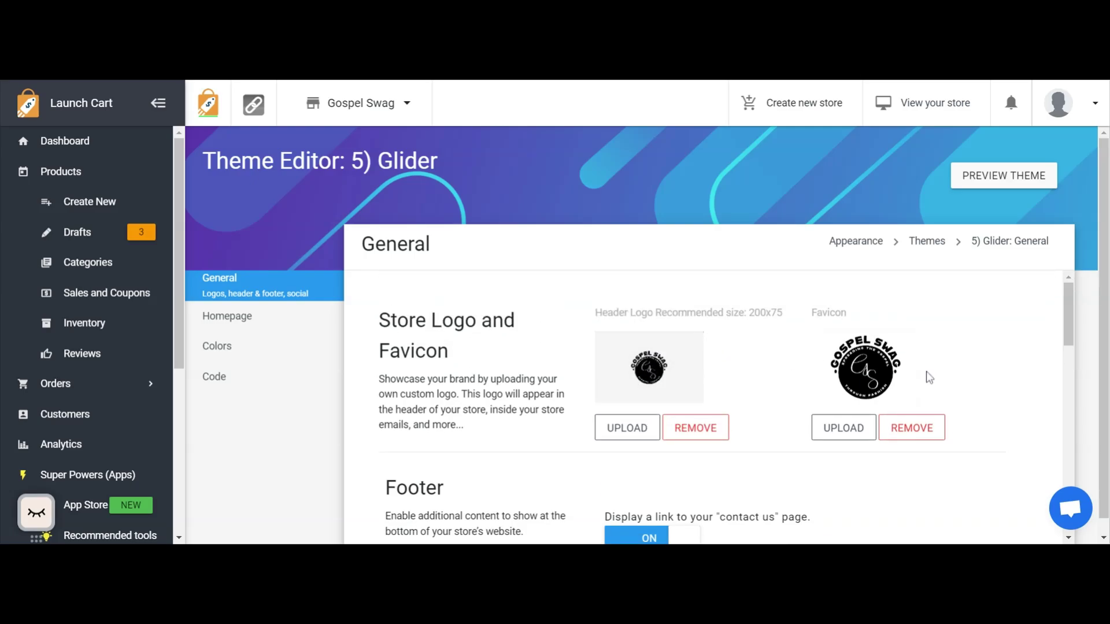
left_click(317, 79)
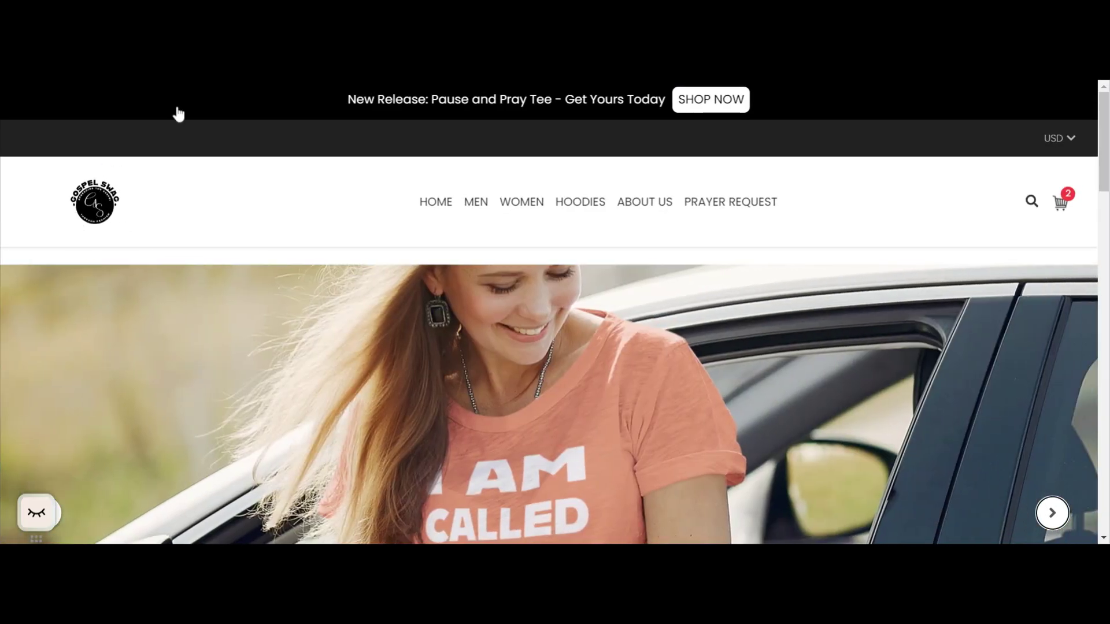
left_click(201, 81)
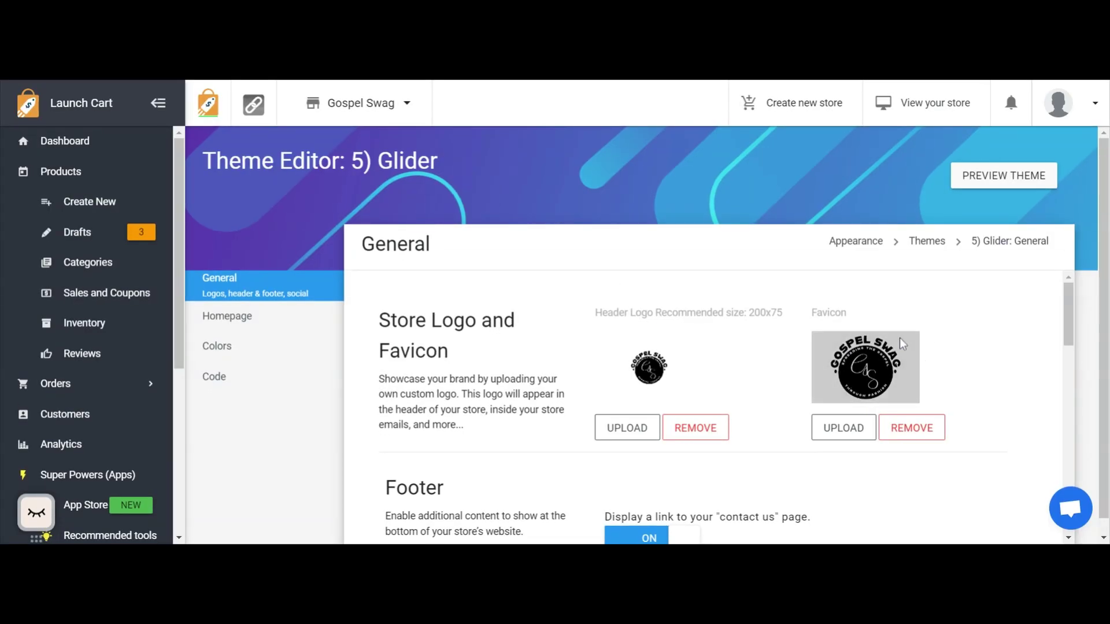
left_click(287, 82)
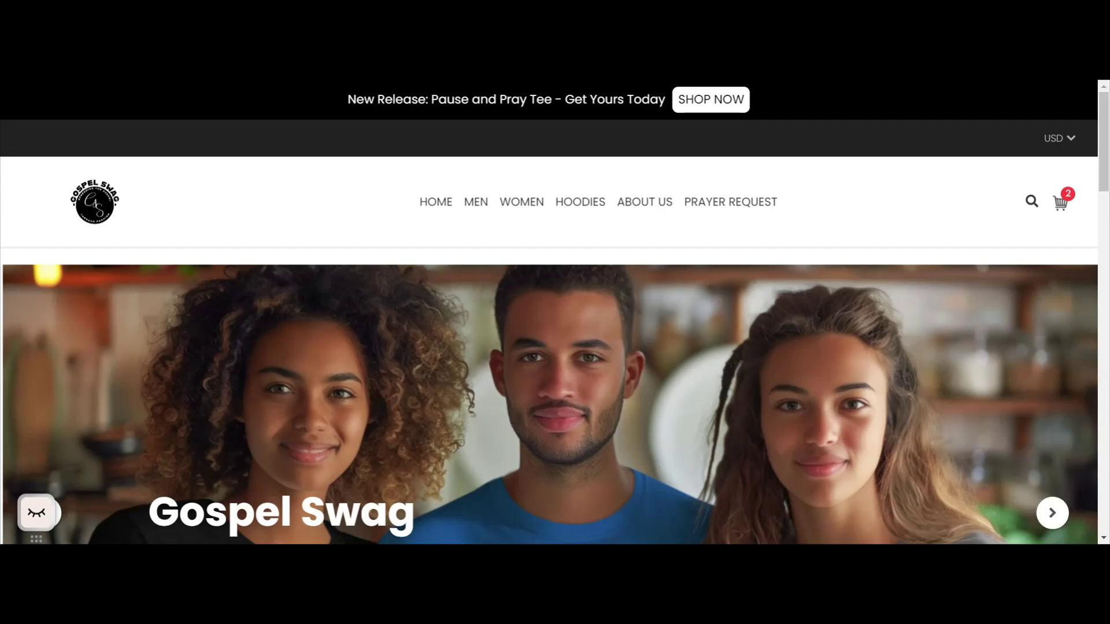
left_click(398, 80)
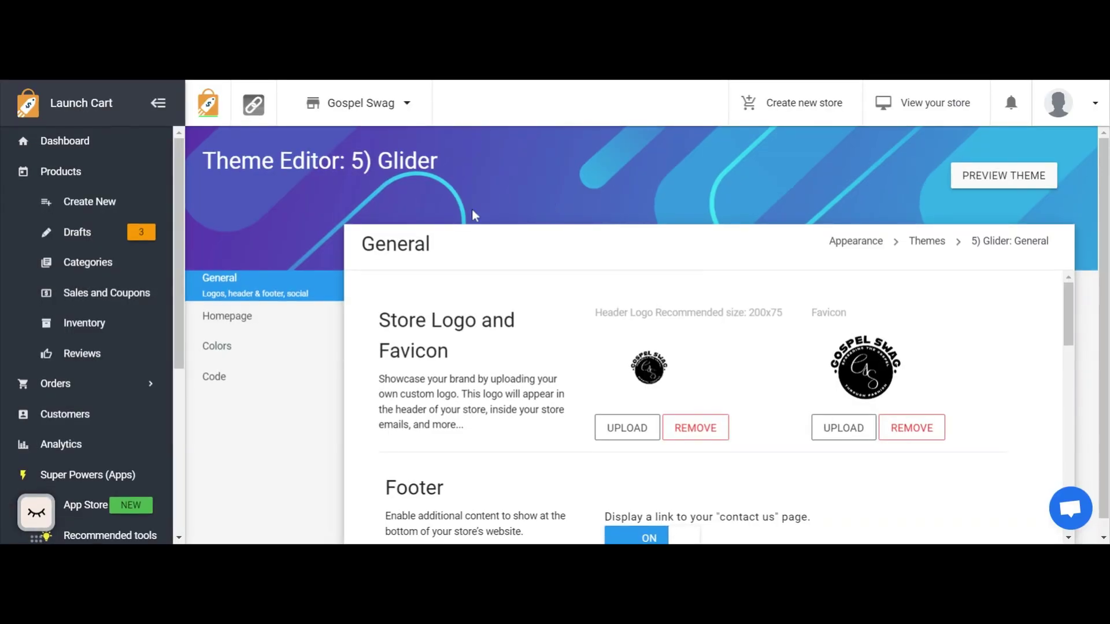
Review the theme's footer and newsletter subscription settings and compare them with the live storefront's footer.
scroll(550, 225, "down", 1)
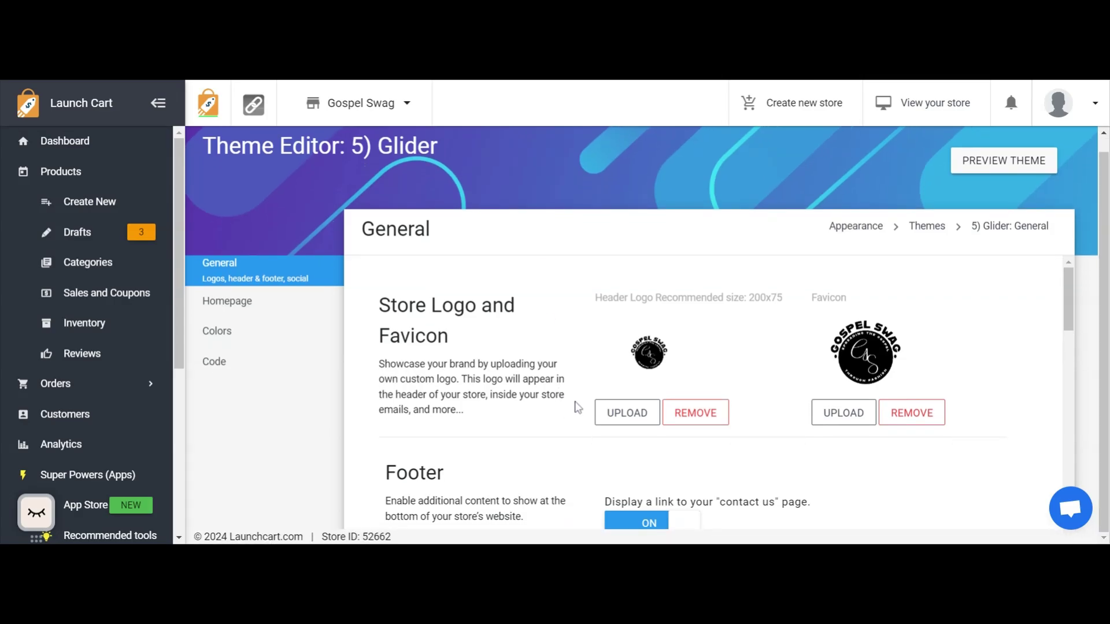
scroll(856, 347, "down", 10)
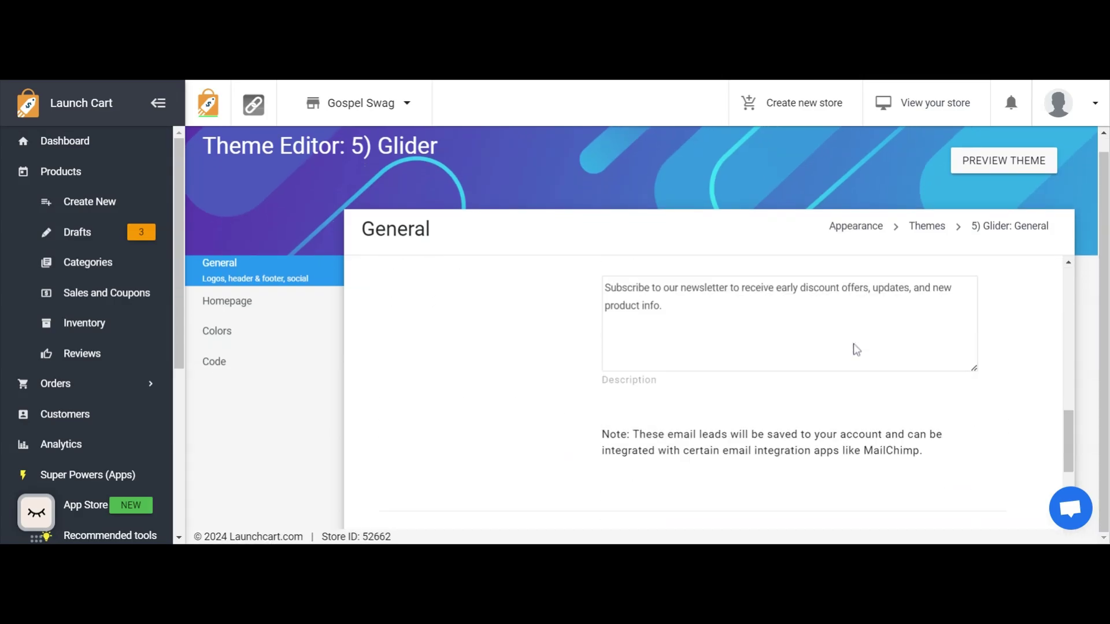
scroll(856, 350, "up", 5)
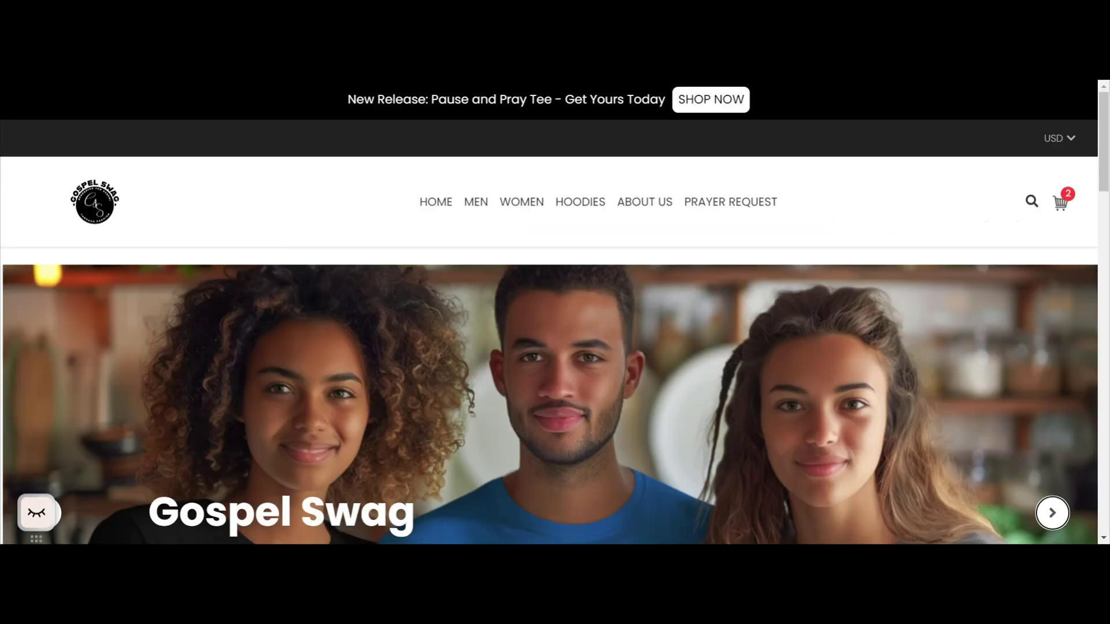
scroll(665, 270, "down", 4)
scroll(663, 285, "down", 20)
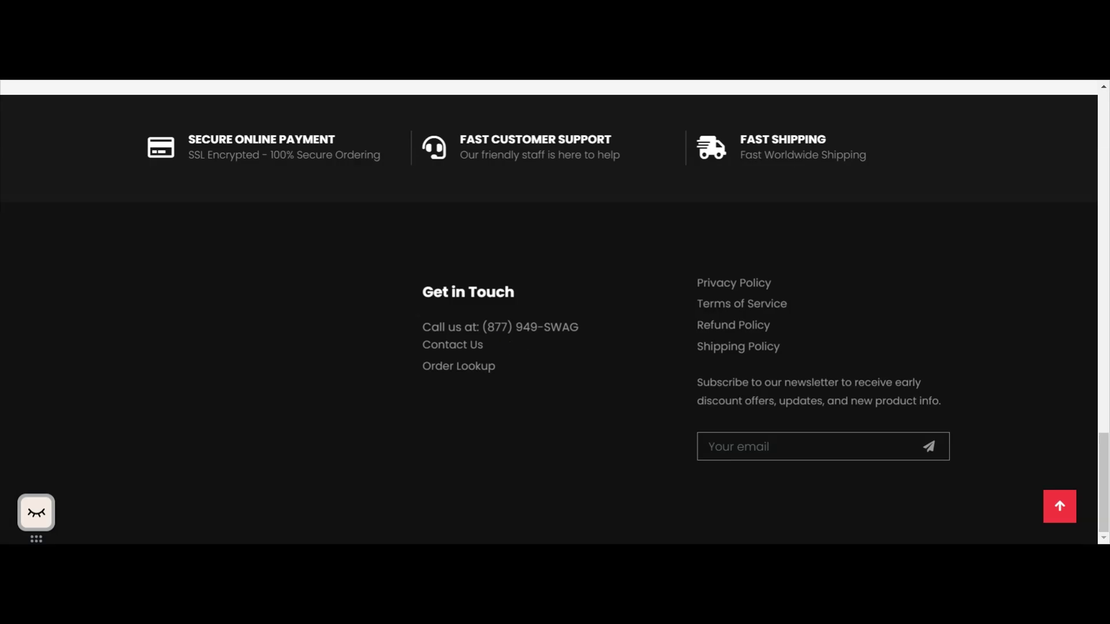
left_click(200, 80)
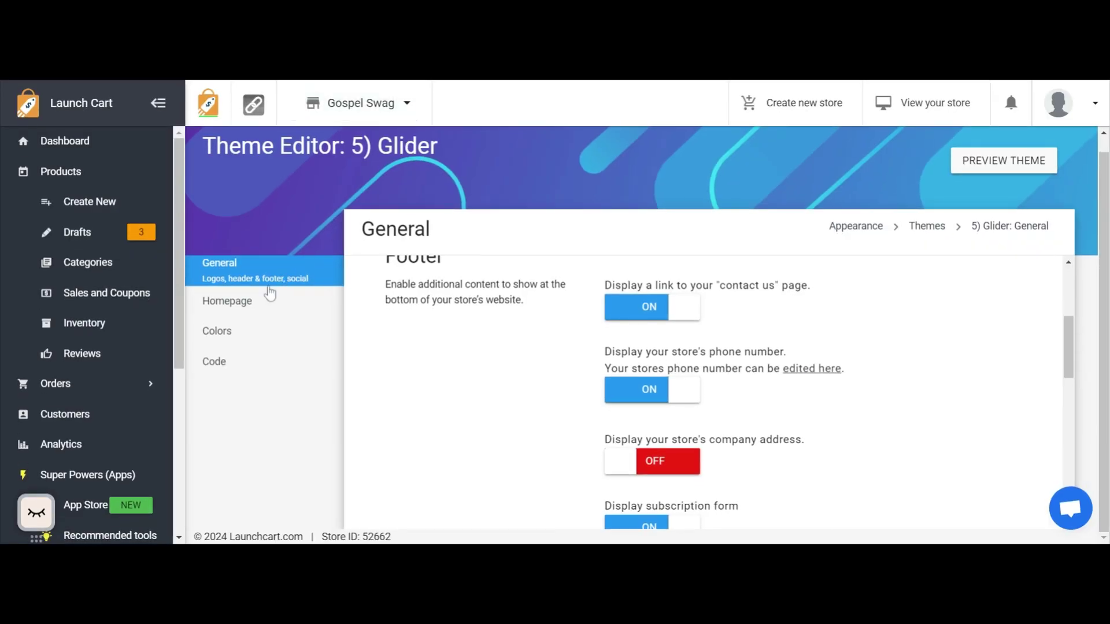
Open the Glider theme's Homepage settings and review the Enable Homepage and Show Slider options.
left_click(252, 307)
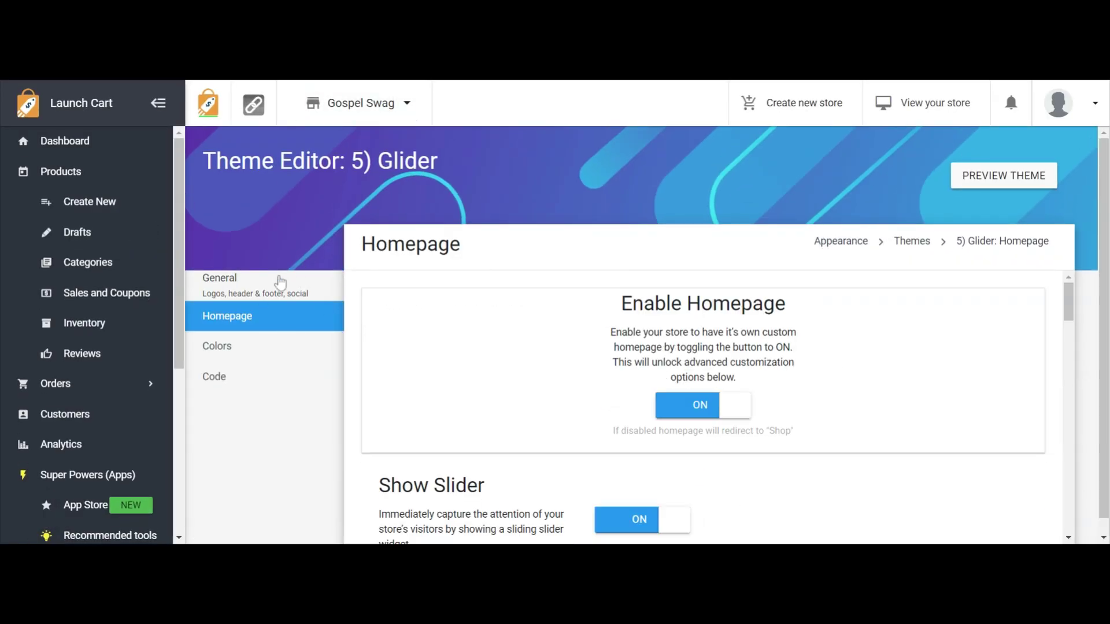
scroll(731, 334, "down", 3)
scroll(731, 335, "up", 3)
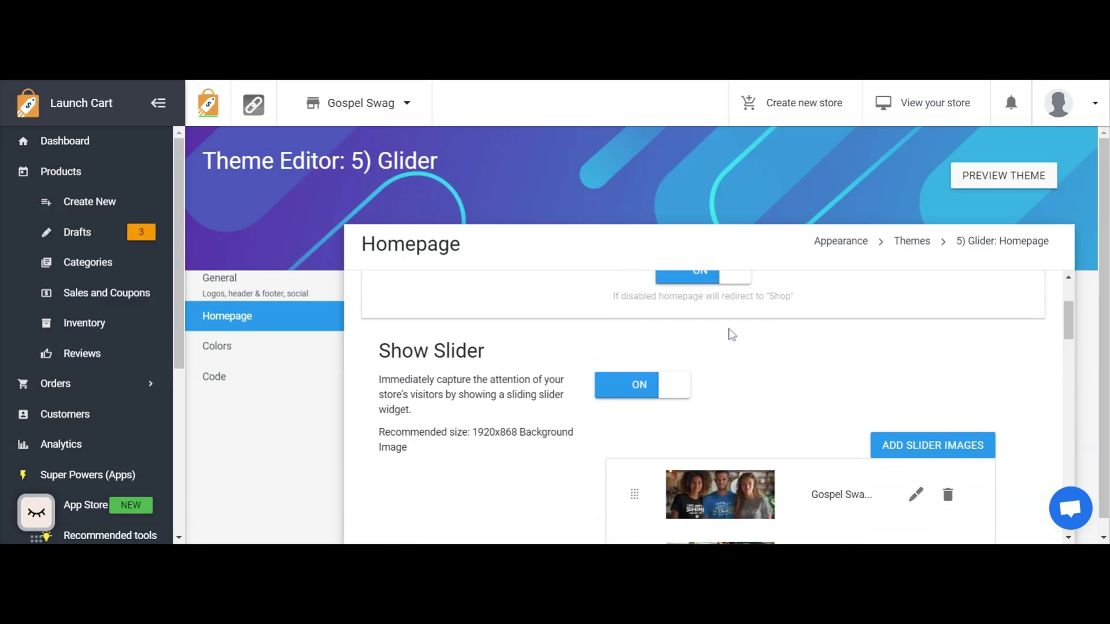
scroll(674, 366, "down", 3)
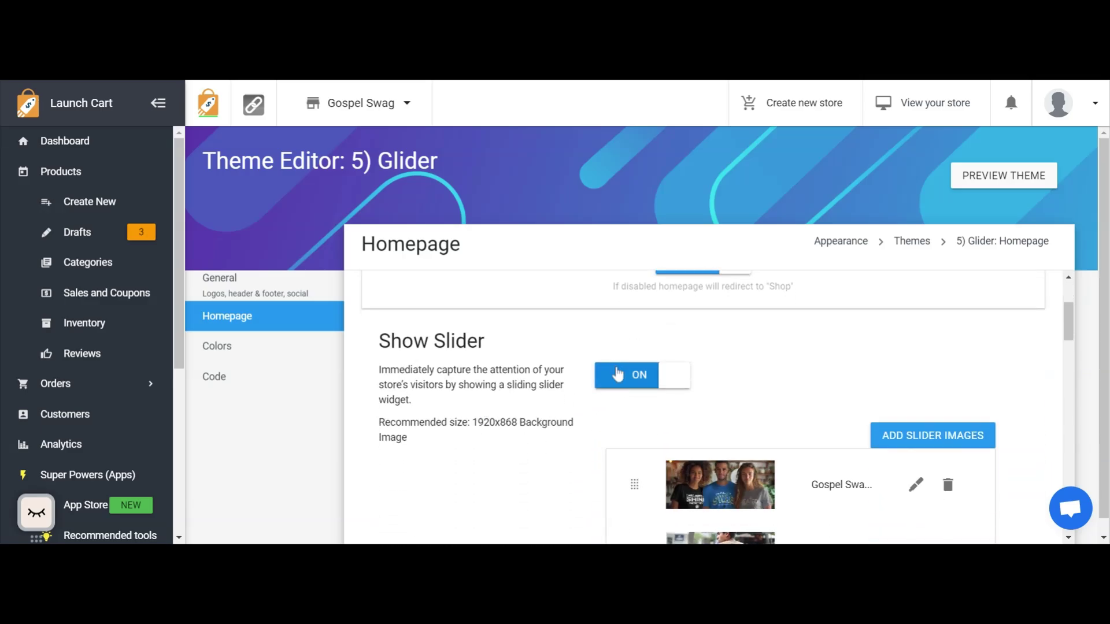
scroll(725, 401, "down", 2)
scroll(727, 404, "up", 2)
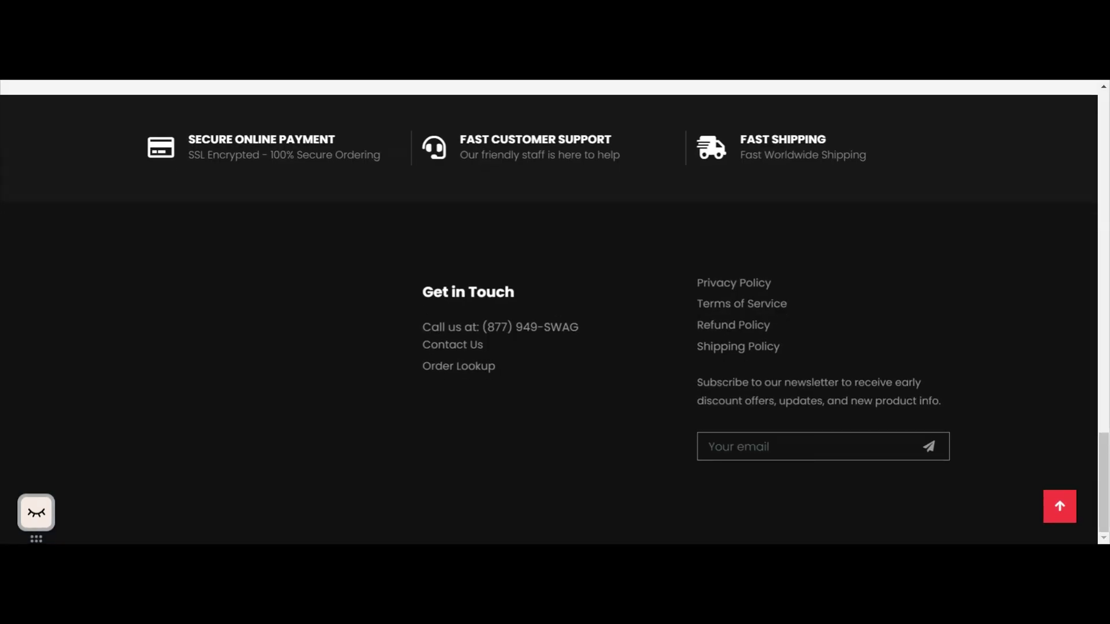
Go to the live storefront's homepage slider and step through its slides.
scroll(563, 237, "up", 20)
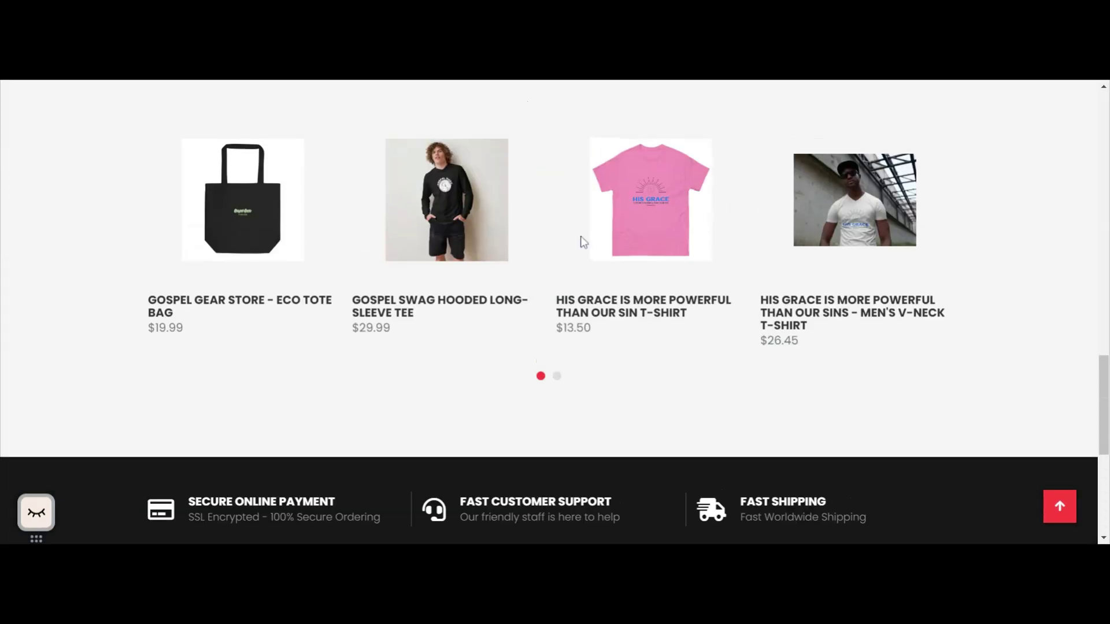
scroll(590, 249, "down", 3)
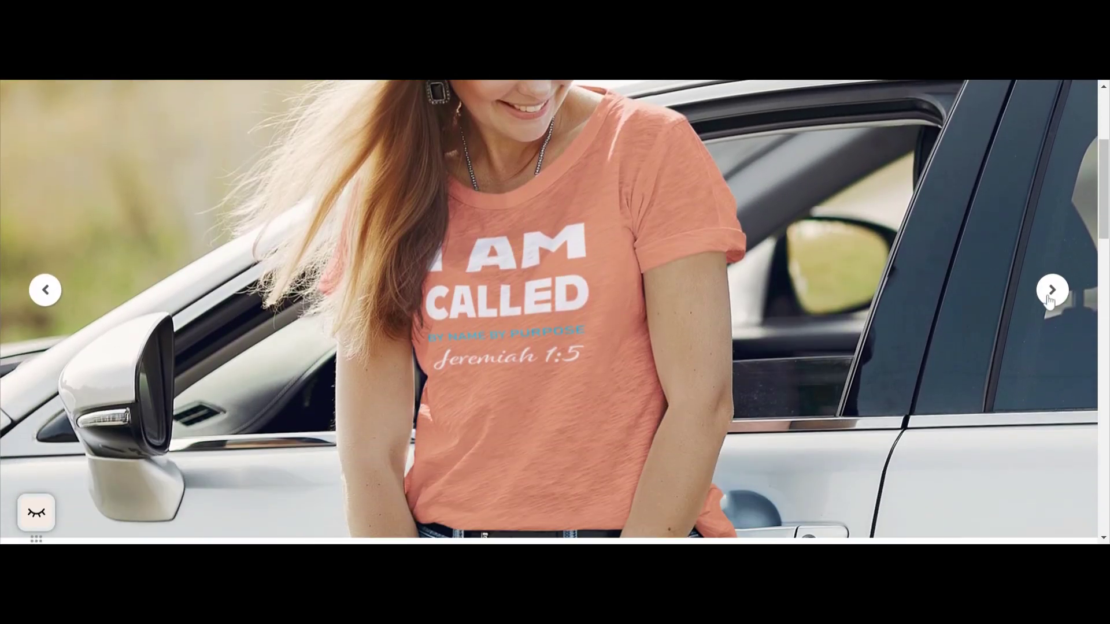
left_click(1050, 296)
left_click(1050, 297)
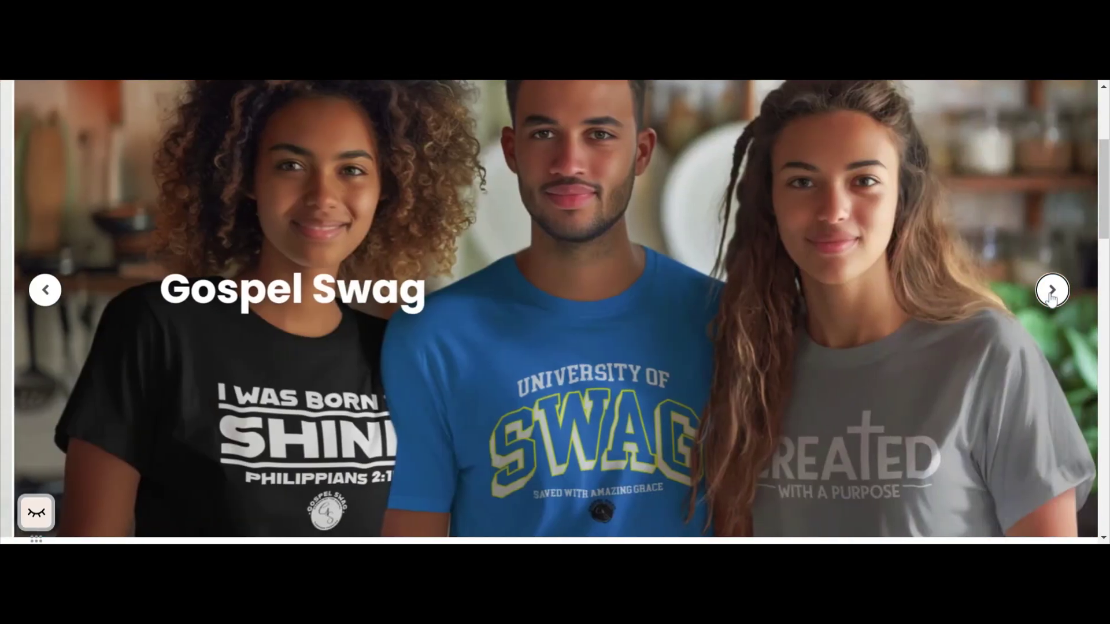
left_click(1050, 297)
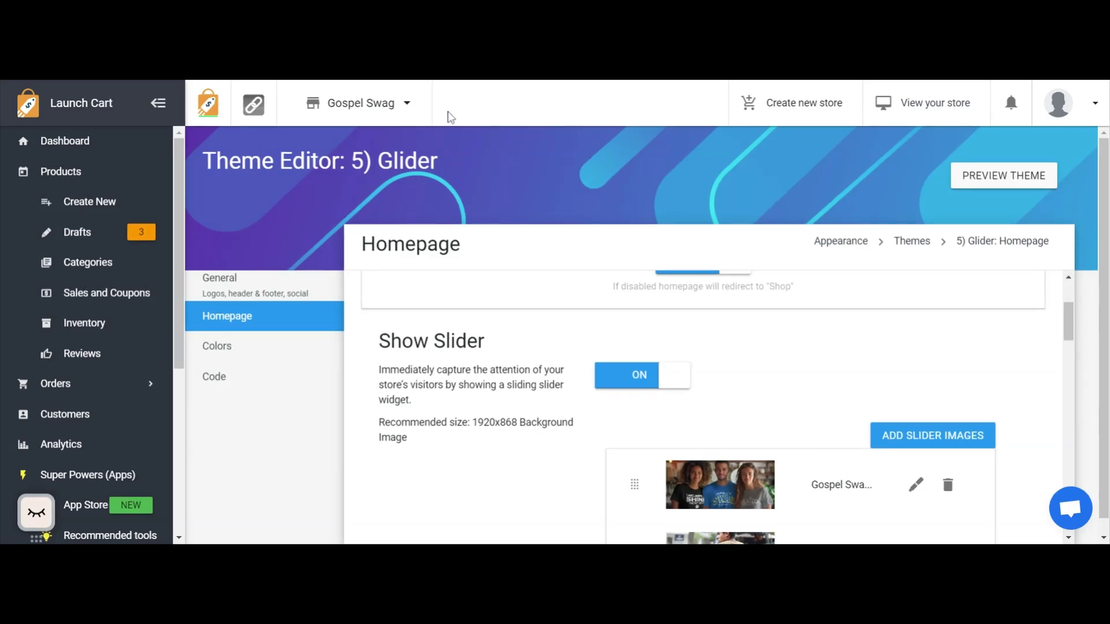
Return to the theme's Homepage settings and review the images listed under Show Slider.
scroll(596, 453, "down", 3)
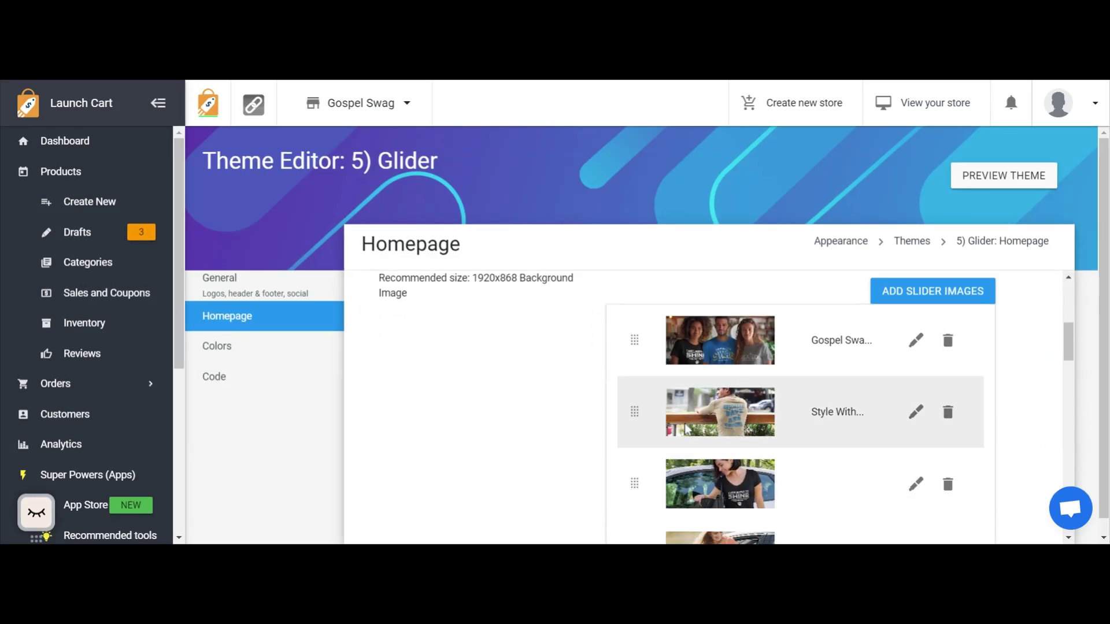
scroll(813, 416, "down", 3)
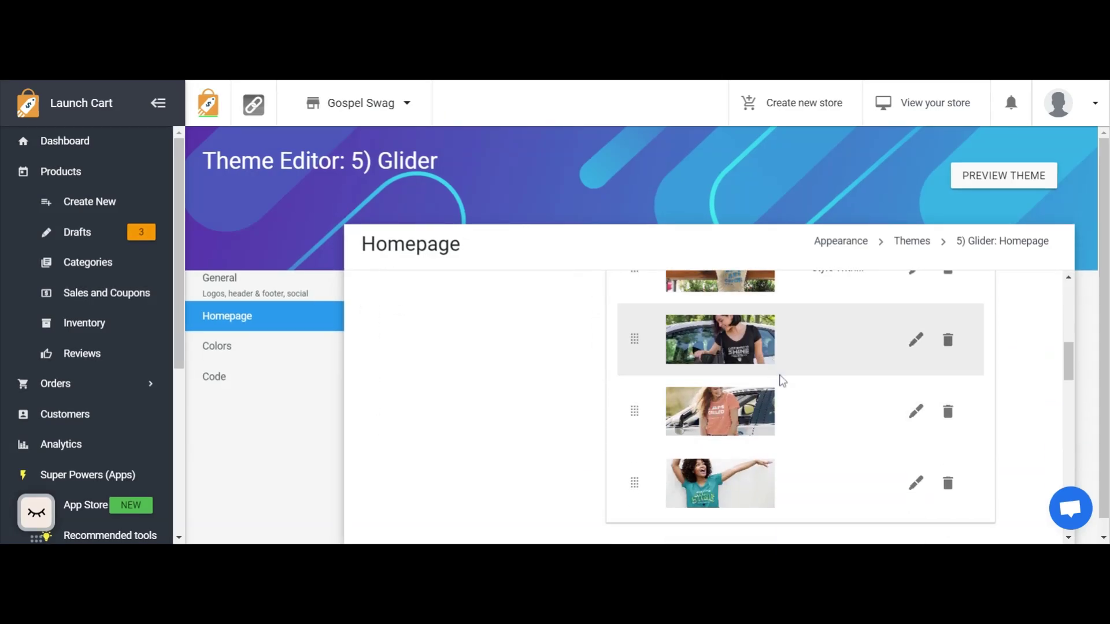
scroll(808, 349, "up", 3)
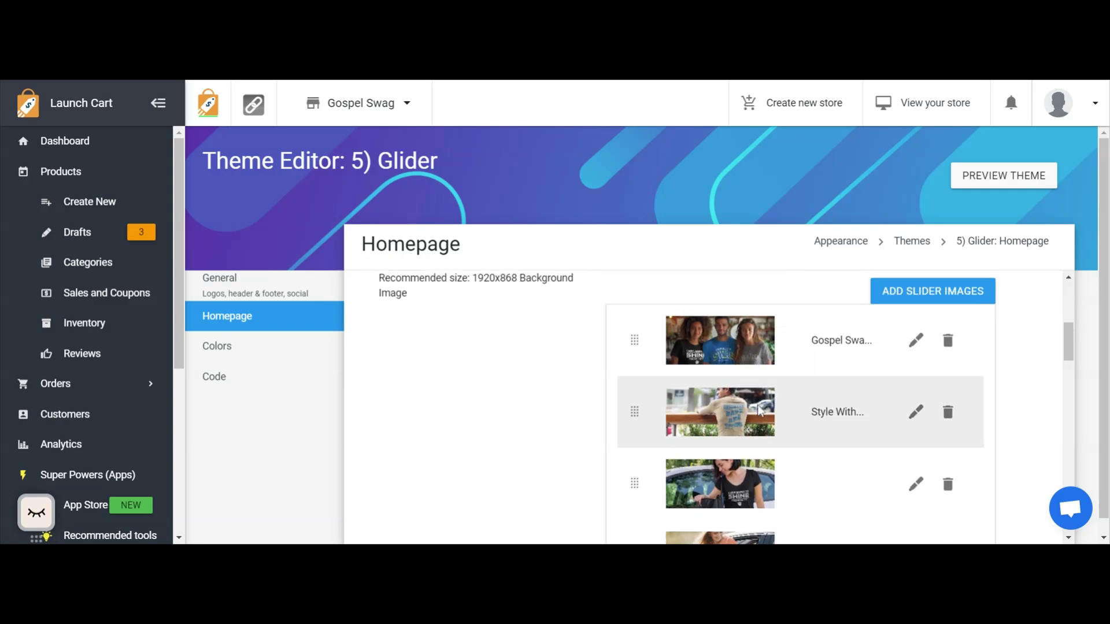
scroll(782, 396, "down", 1)
scroll(782, 397, "up", 1)
Add a new slider item and choose the photo of the man in the "Brighter Days Are Coming" shirt as its image.
left_click(928, 296)
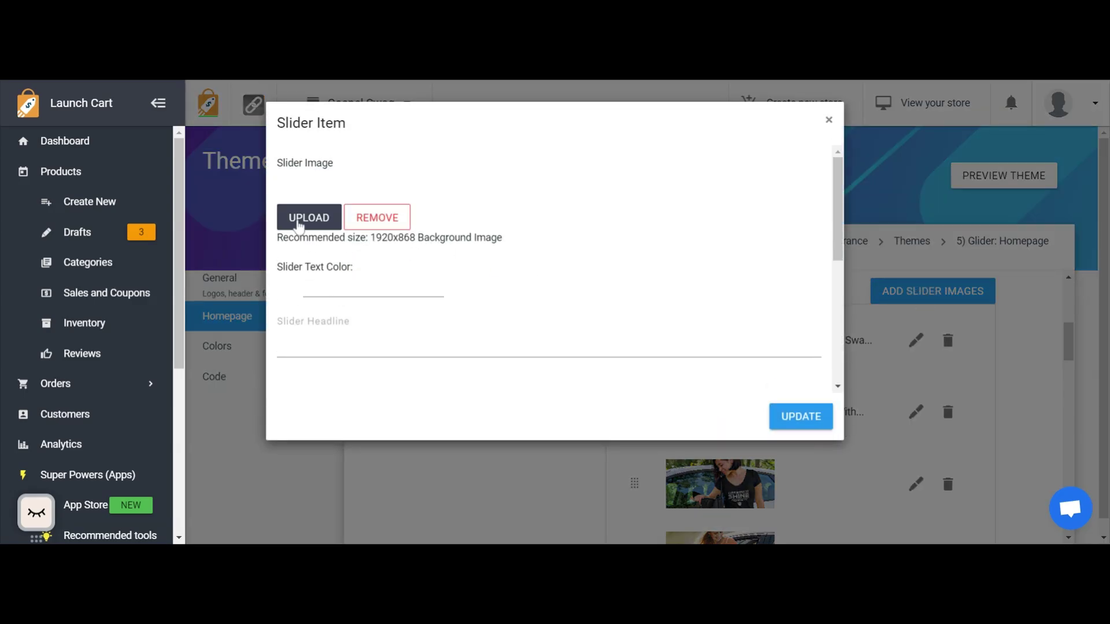
left_click(298, 225)
left_click(308, 217)
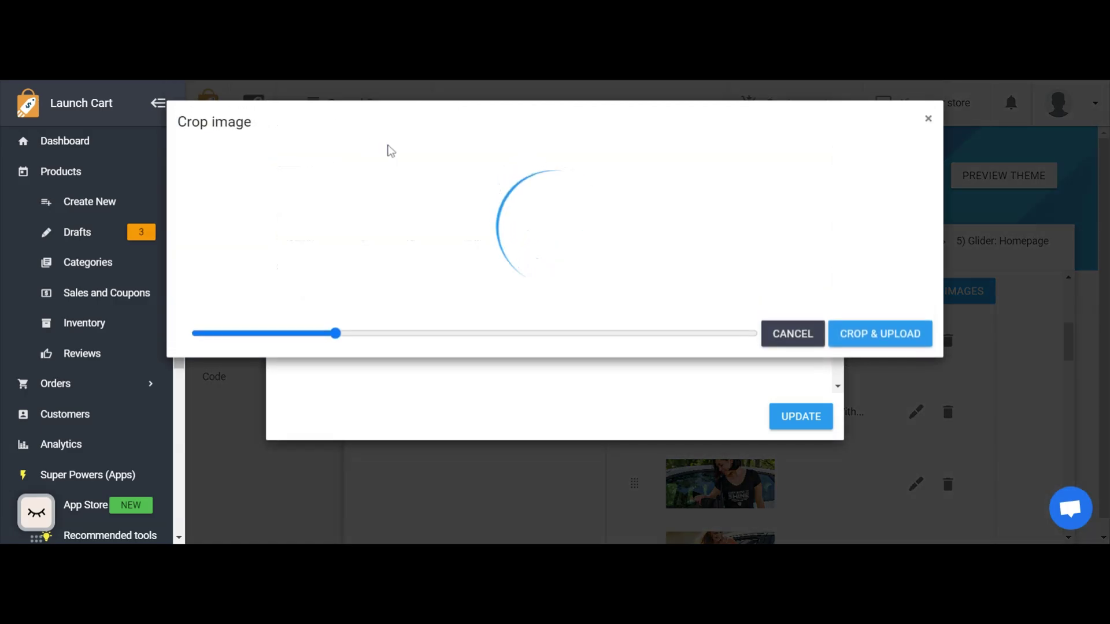
scroll(717, 305, "down", 5)
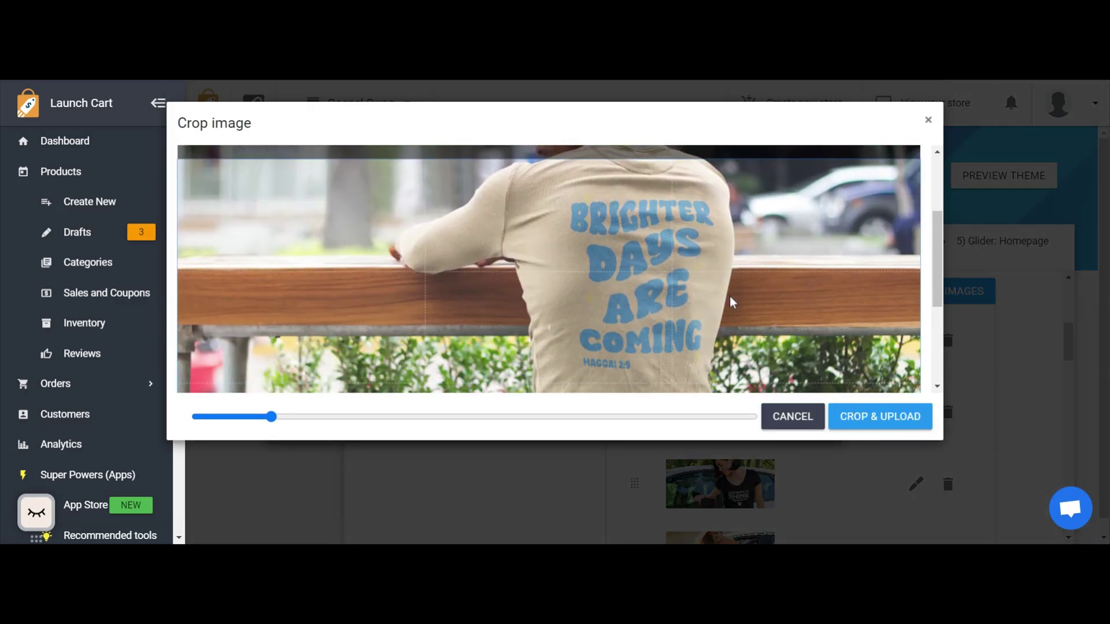
scroll(729, 298, "up", 3)
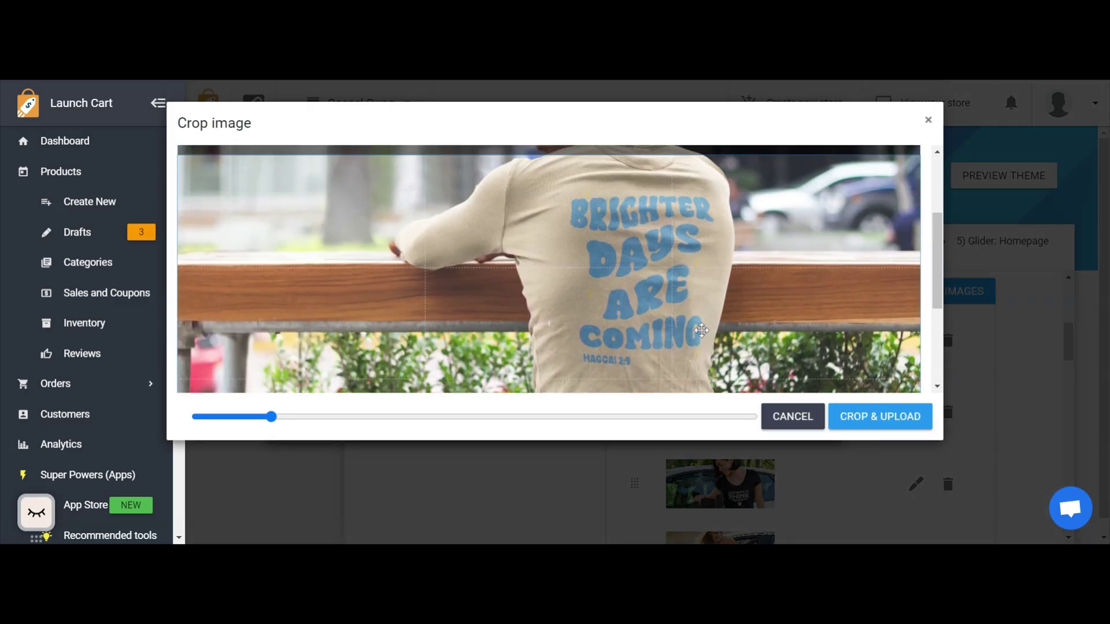
Enlarge the slider photo slightly within the crop frame.
mouse_move(272, 417)
left_mouse_down()
mouse_move(238, 416)
mouse_move(281, 415)
left_mouse_up()
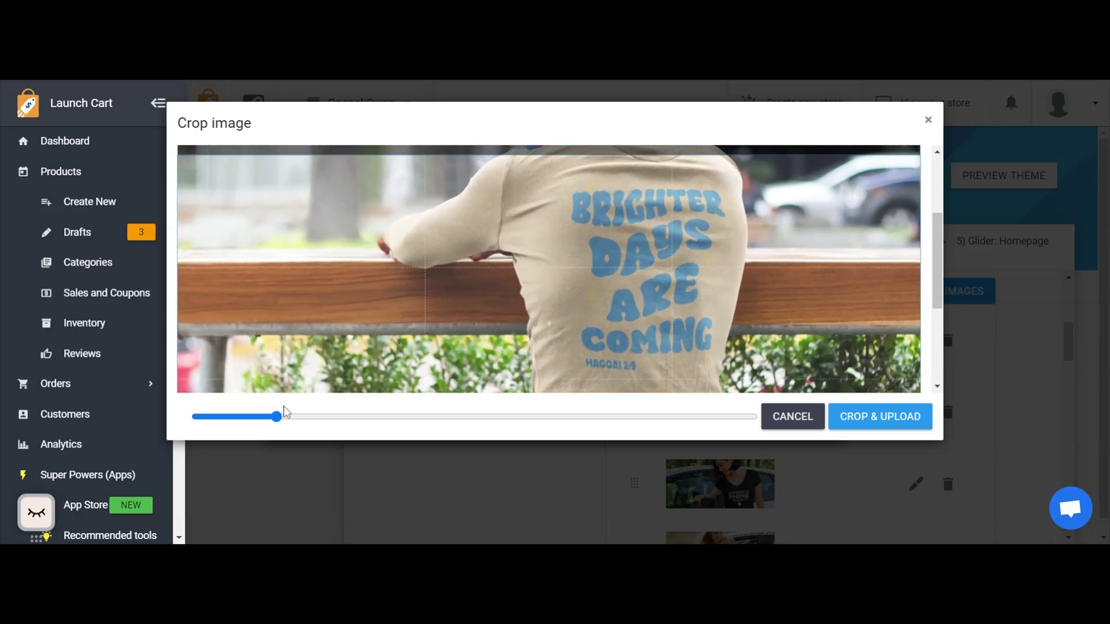
scroll(665, 202, "down", 3)
scroll(664, 202, "down", 1)
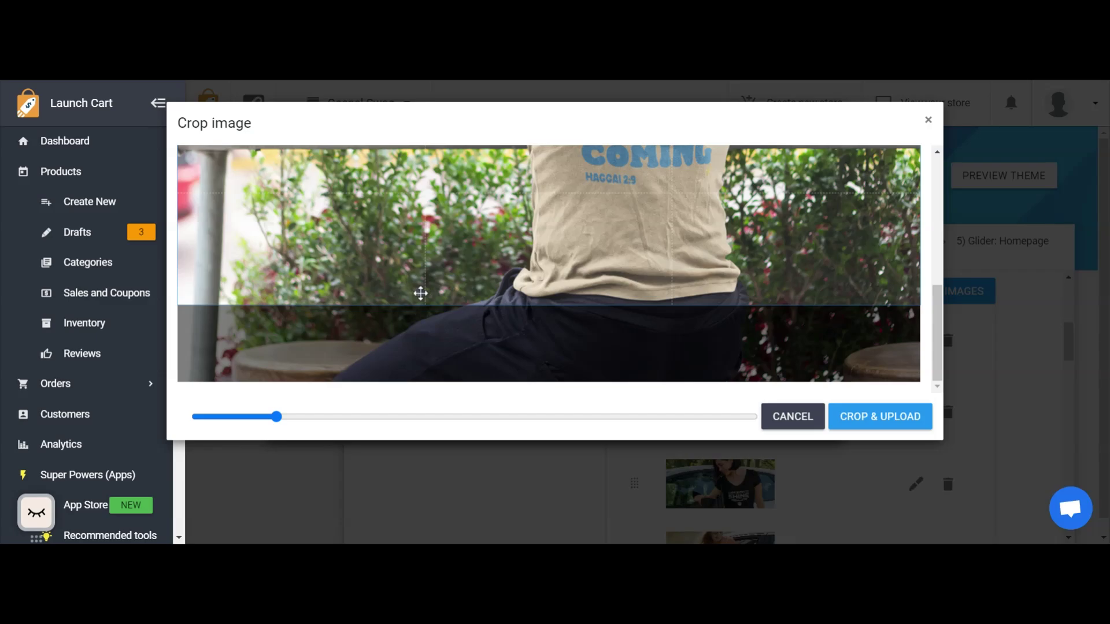
scroll(436, 309, "up", 5)
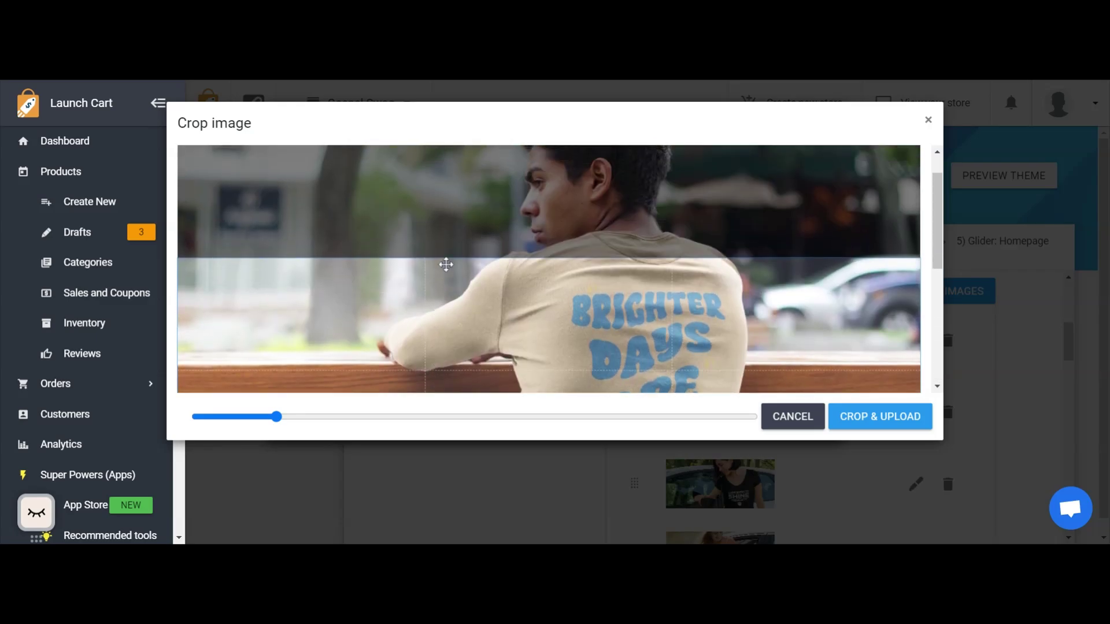
scroll(589, 284, "down", 1)
Move the crop area up to the photo's upper edge so that it includes the man's whole head.
left_click_drag(570, 258, 551, 185)
scroll(573, 248, "up", 2)
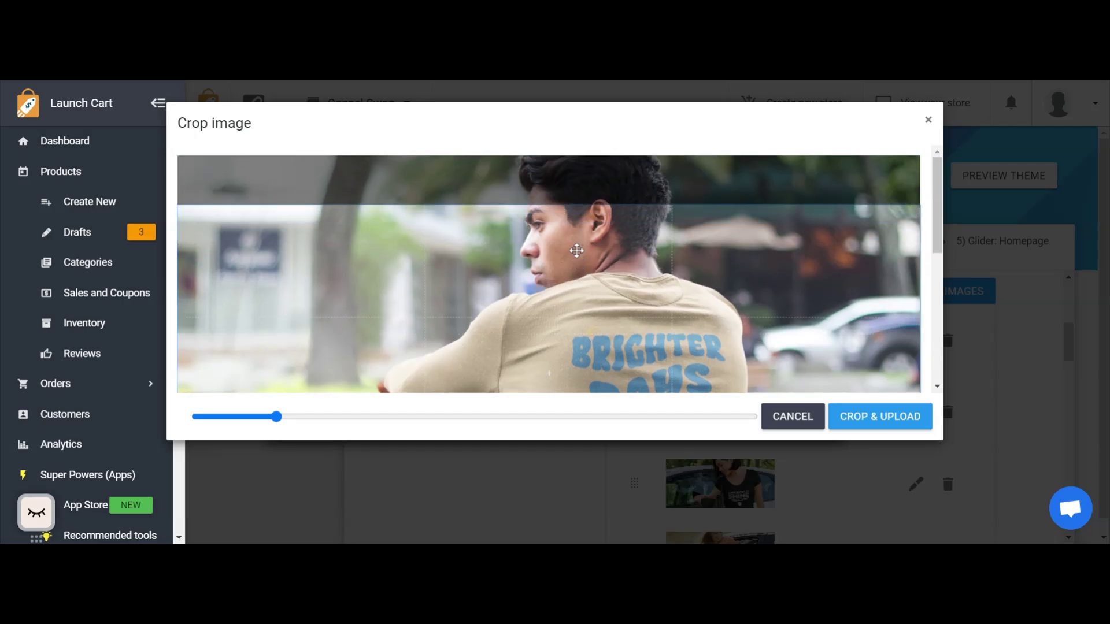
scroll(577, 210, "down", 1)
scroll(577, 209, "up", 1)
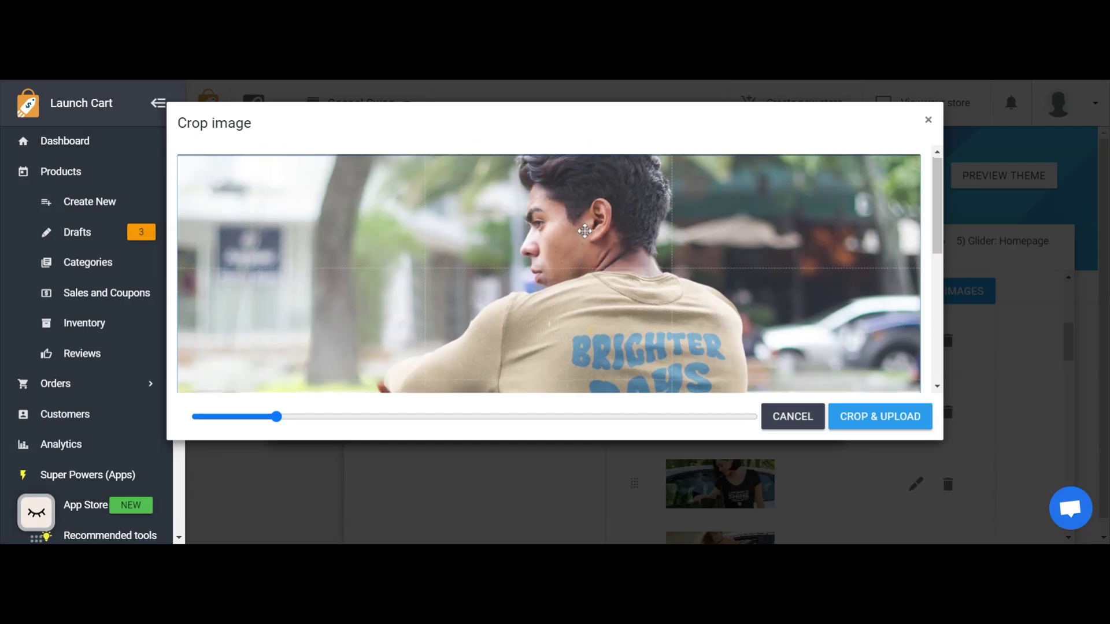
scroll(585, 231, "down", 3)
scroll(585, 231, "down", 2)
scroll(617, 273, "up", 2)
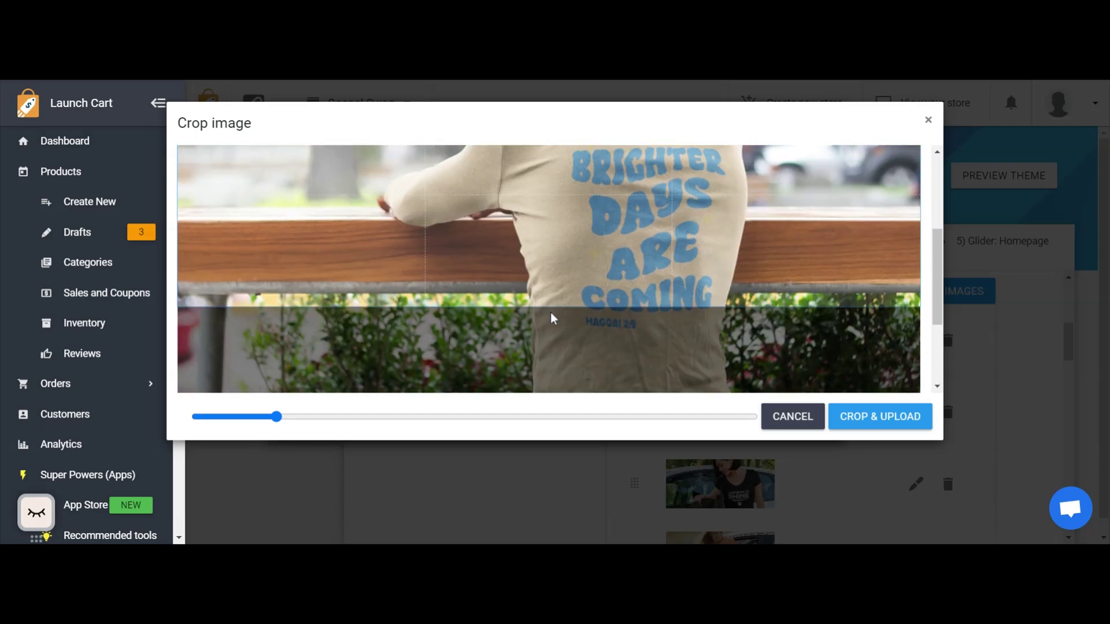
scroll(567, 290, "up", 3)
scroll(570, 289, "down", 1)
scroll(570, 290, "up", 1)
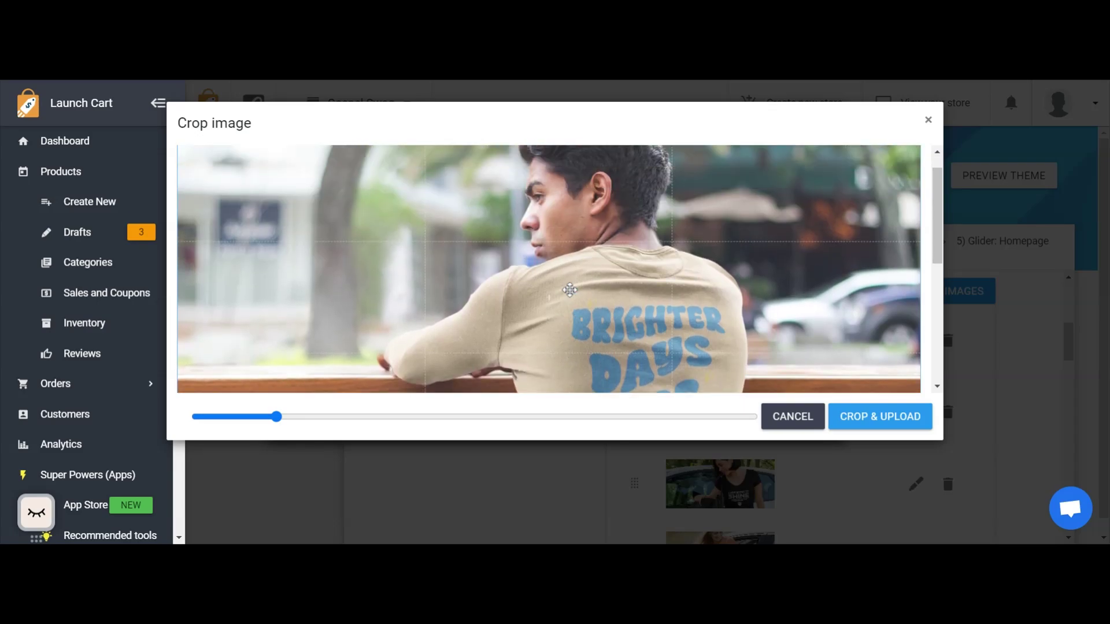
scroll(570, 290, "up", 1)
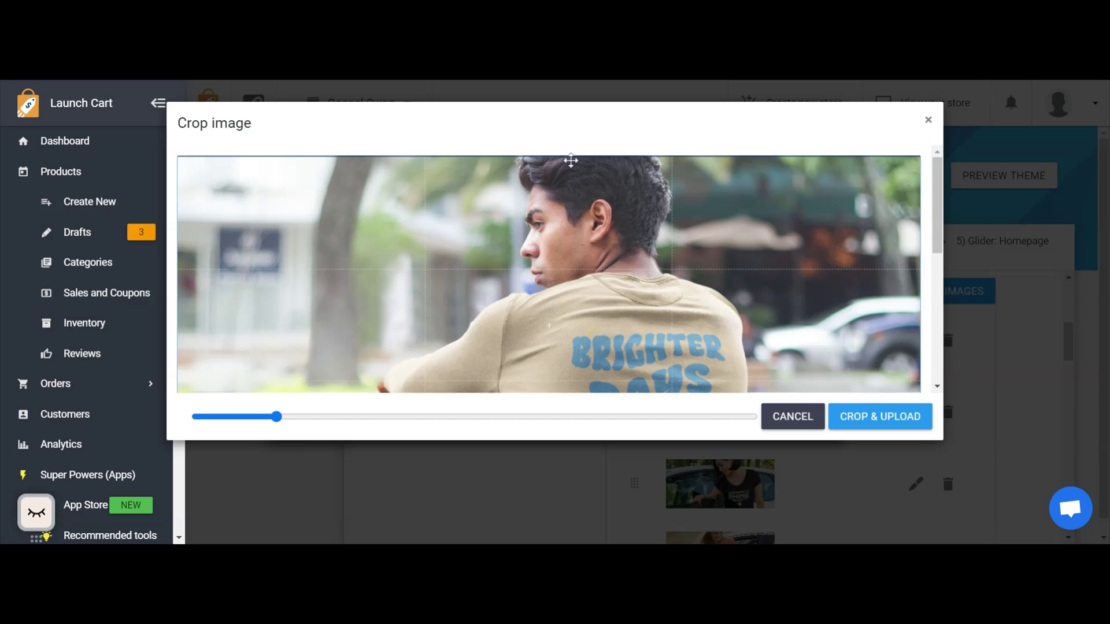
scroll(579, 178, "down", 5)
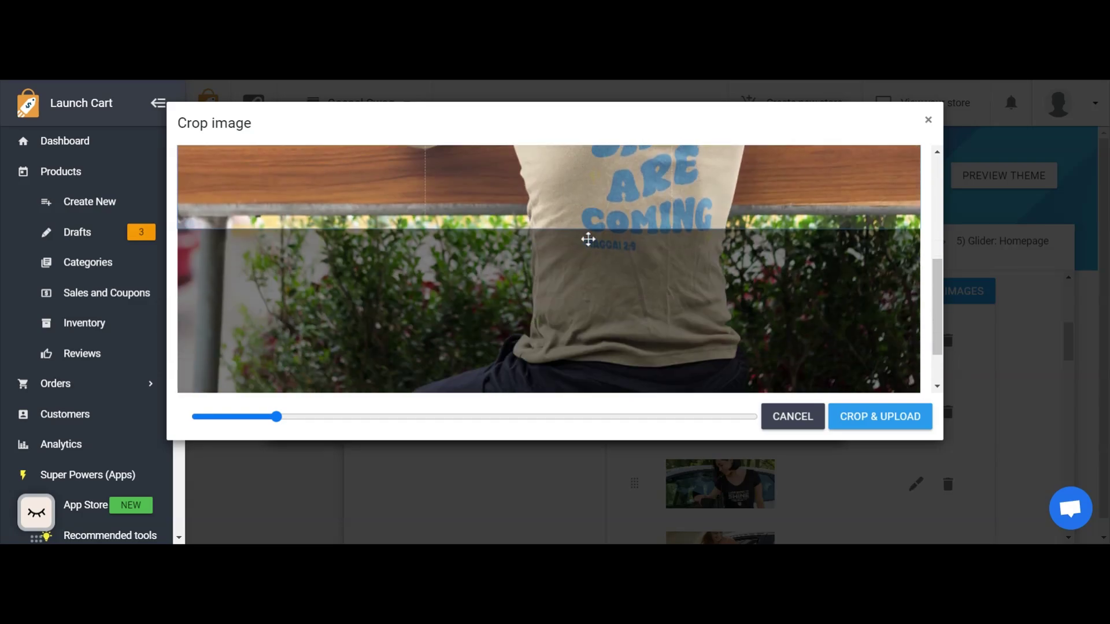
scroll(630, 191, "up", 2)
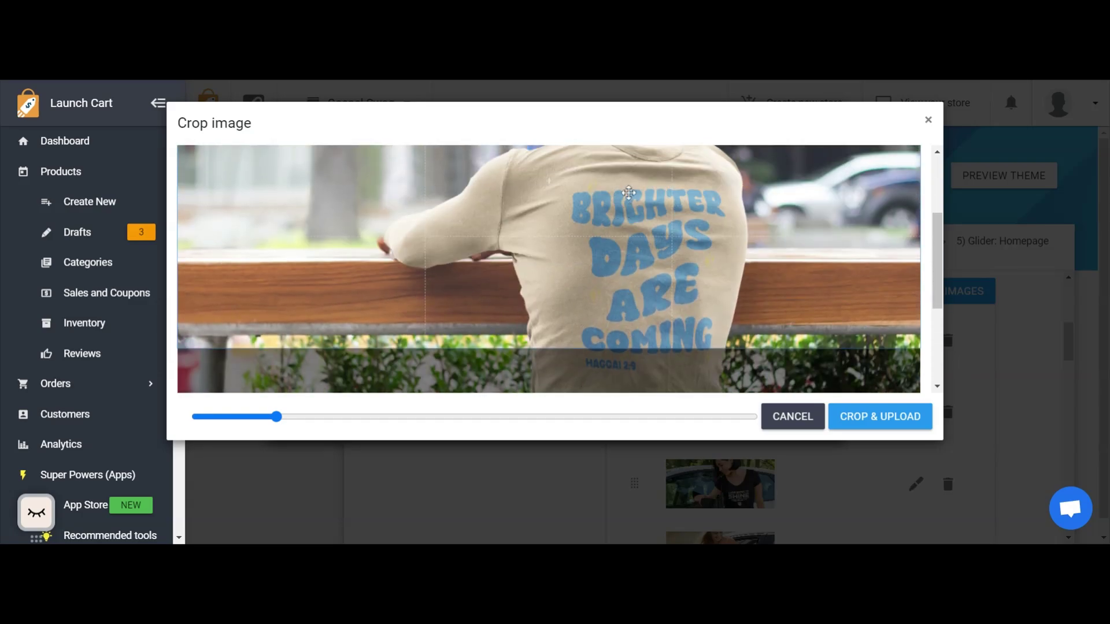
Shift the crop area down a little so that it covers the shirt's complete lettering.
left_click_drag(630, 190, 639, 233)
scroll(640, 234, "up", 2)
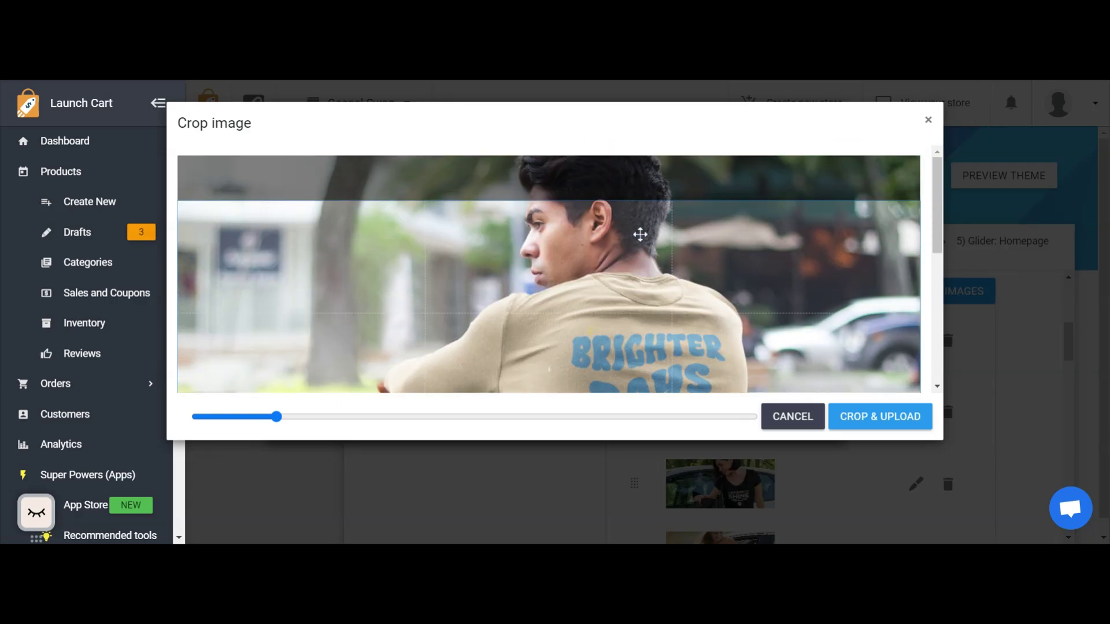
scroll(640, 234, "down", 3)
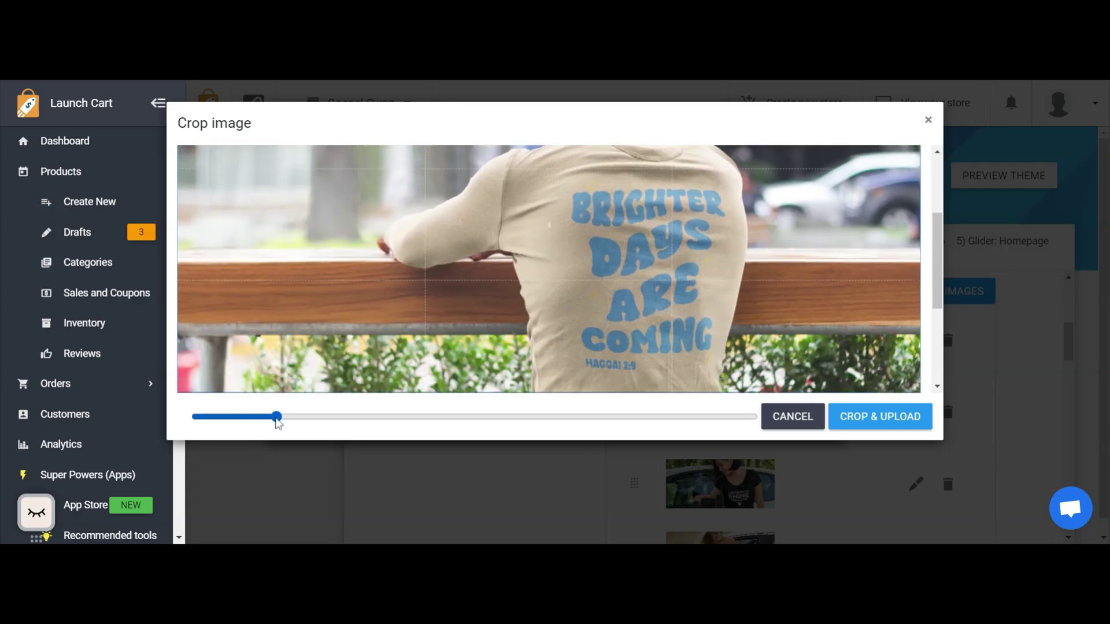
Try to shrink the slider photo so that more of the man fits inside the crop frame.
left_click_drag(276, 417, 265, 418)
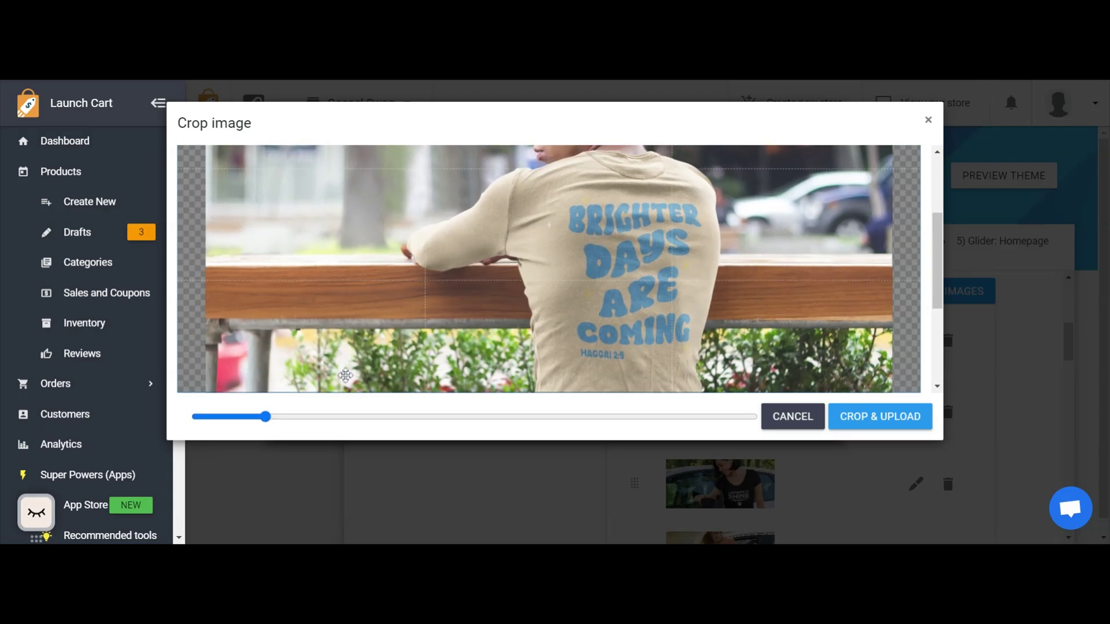
scroll(533, 298, "up", 3)
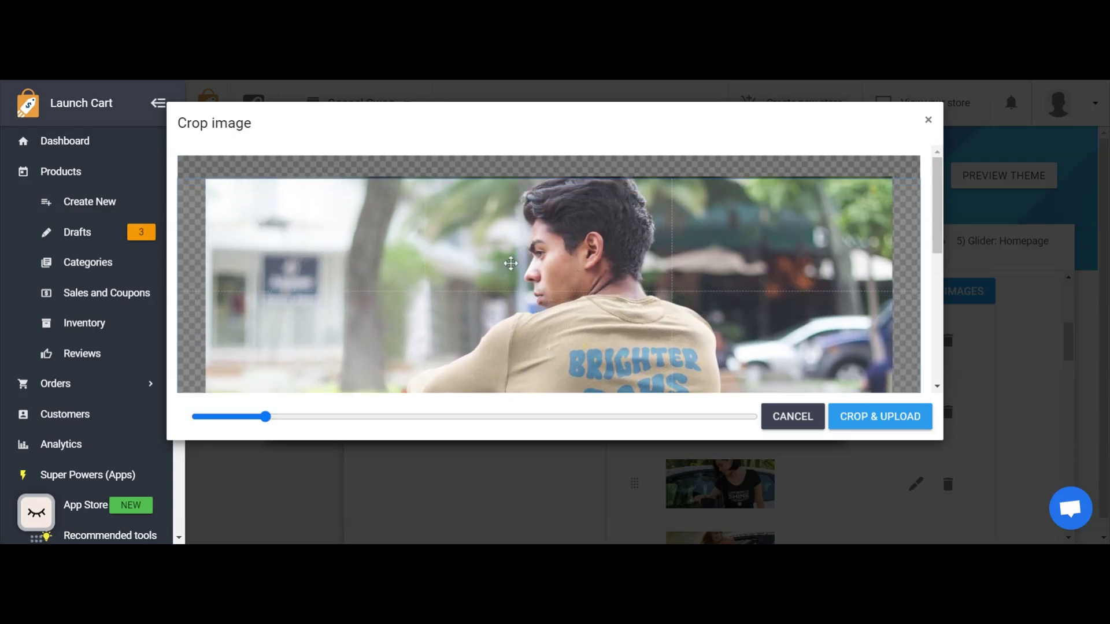
scroll(515, 283, "down", 5)
scroll(516, 273, "up", 5)
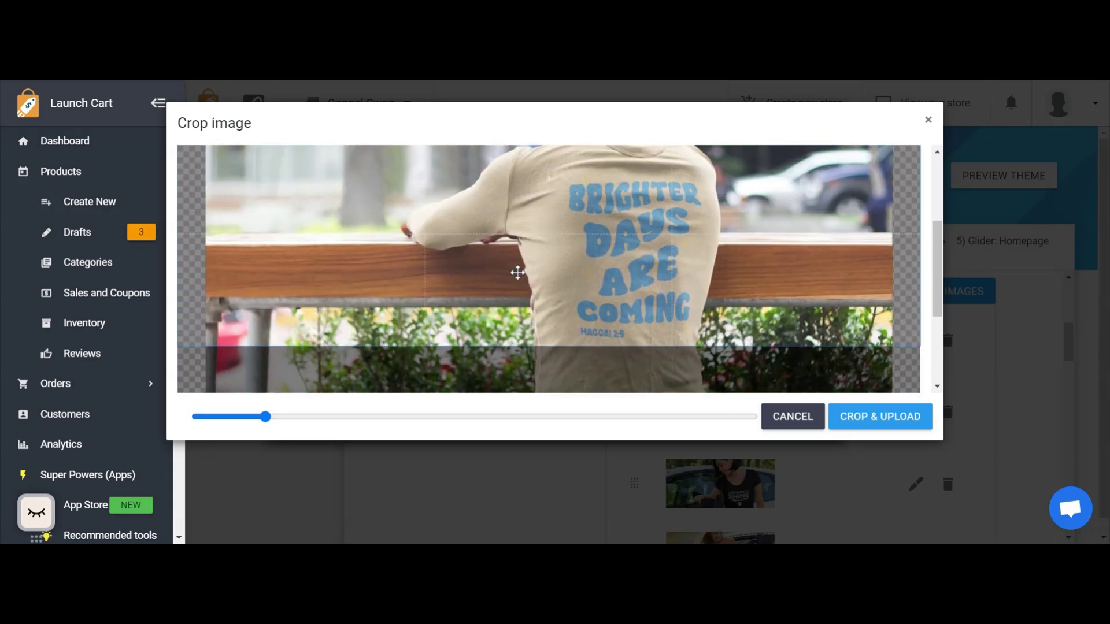
Enlarge the photo until it just fills the crop frame's width, and lower the crop area slightly over the face and shirt lettering.
left_click_drag(266, 417, 273, 417)
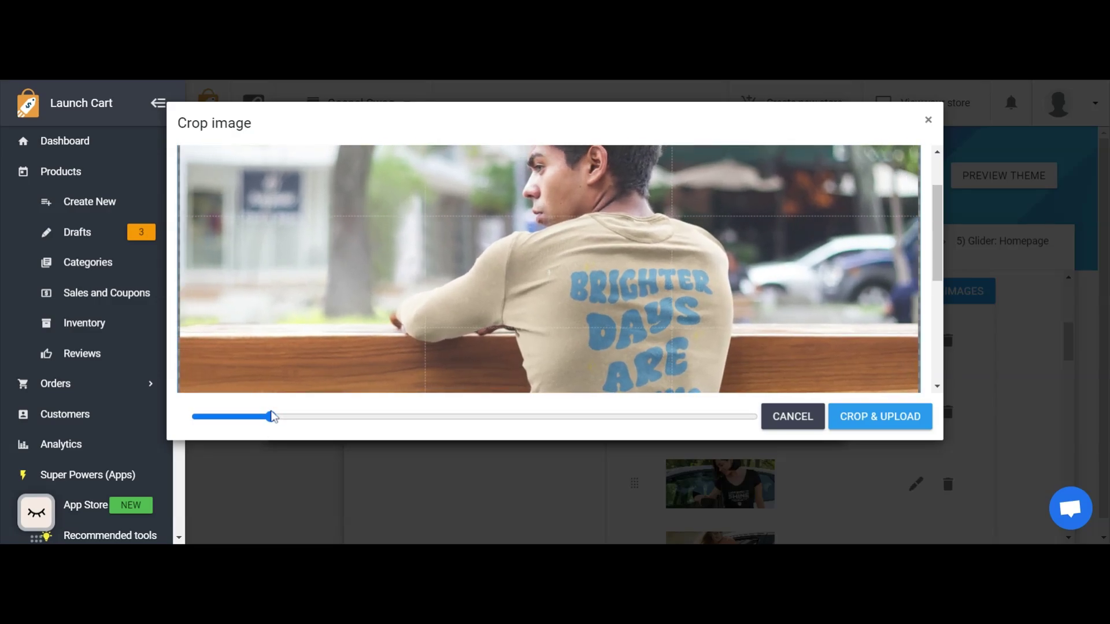
scroll(403, 301, "up", 2)
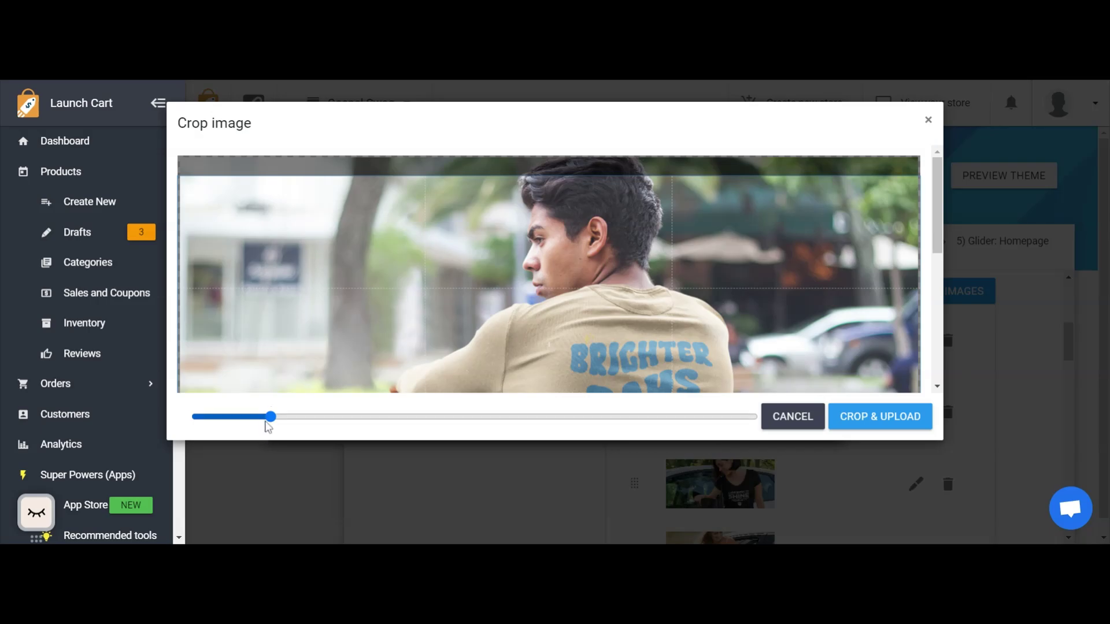
left_click_drag(271, 417, 273, 416)
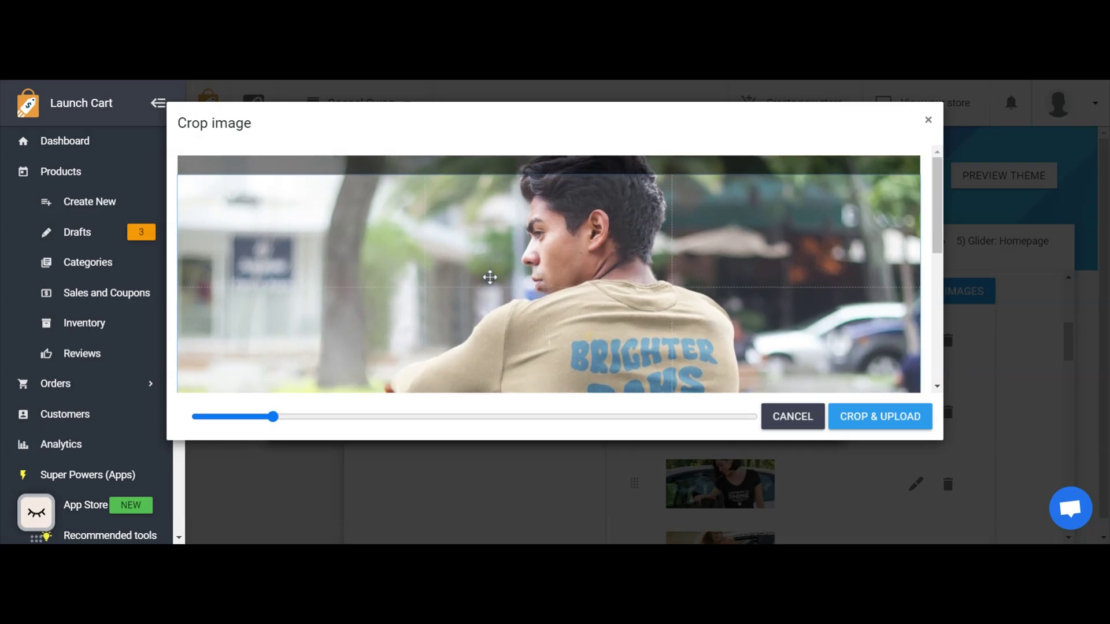
scroll(492, 280, "down", 5)
scroll(506, 253, "up", 3)
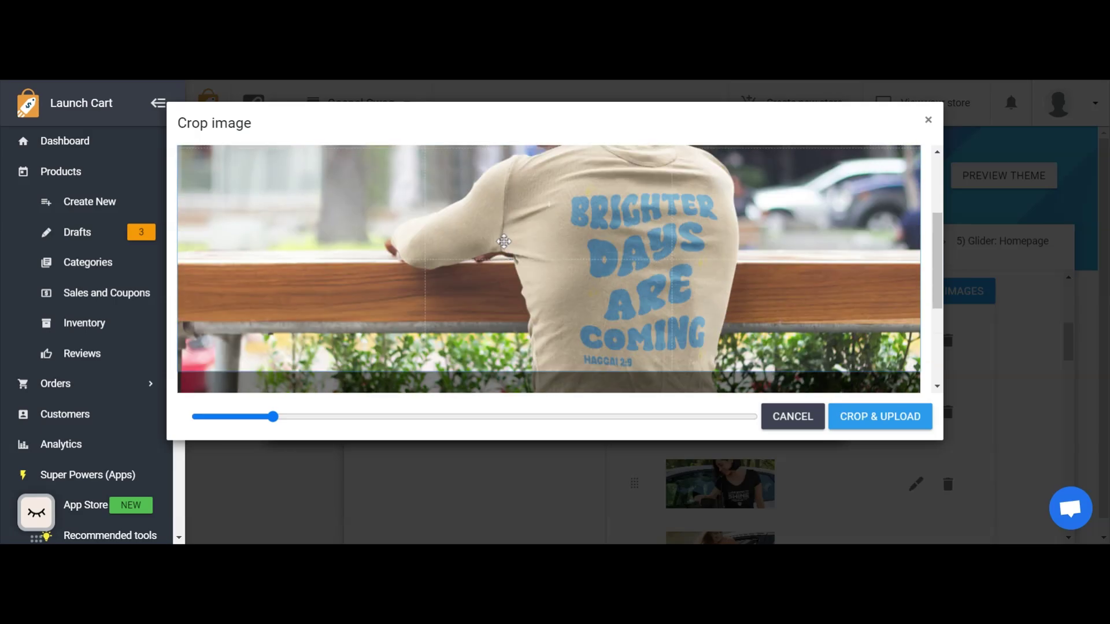
scroll(578, 234, "up", 2)
scroll(578, 234, "up", 2)
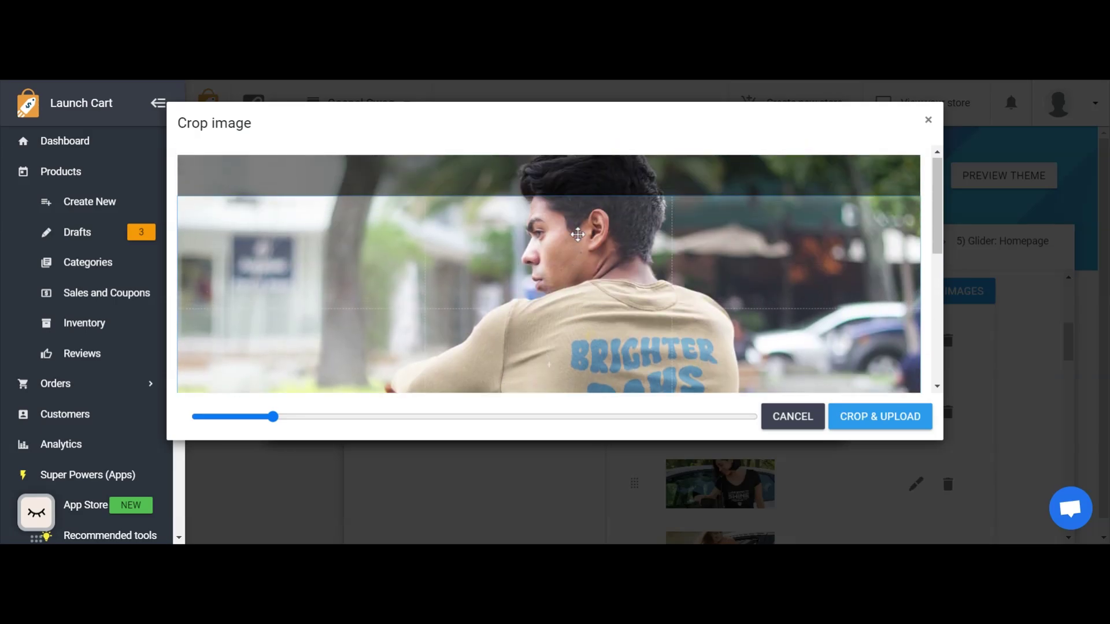
Upload the cropped slider photo and update the slider item with its Show button option turned off.
scroll(800, 271, "down", 2)
left_click(899, 423)
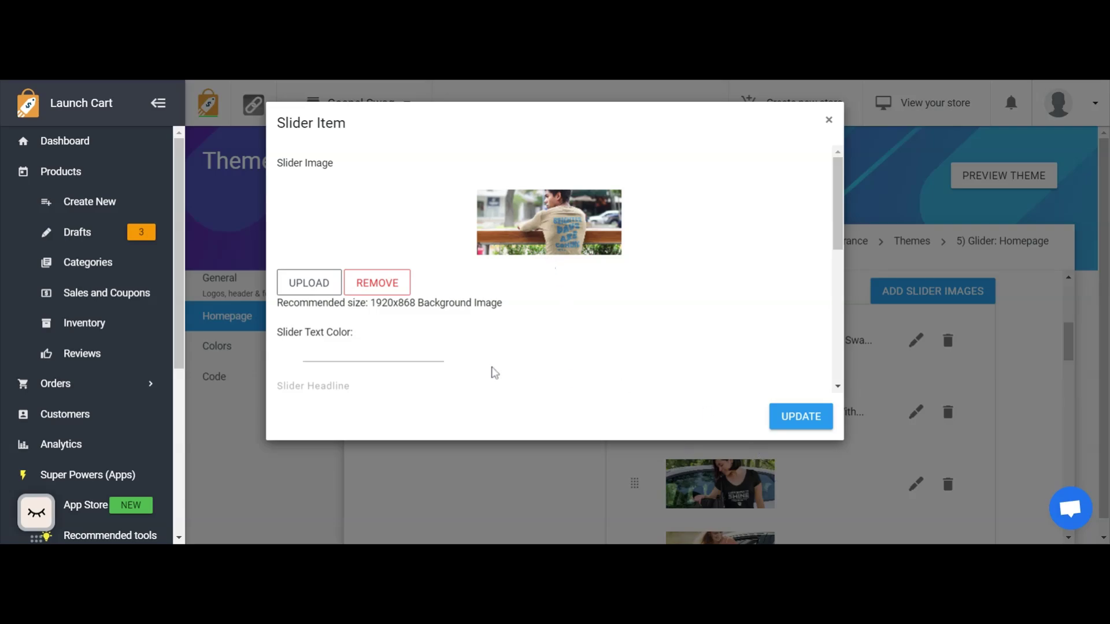
scroll(494, 373, "down", 5)
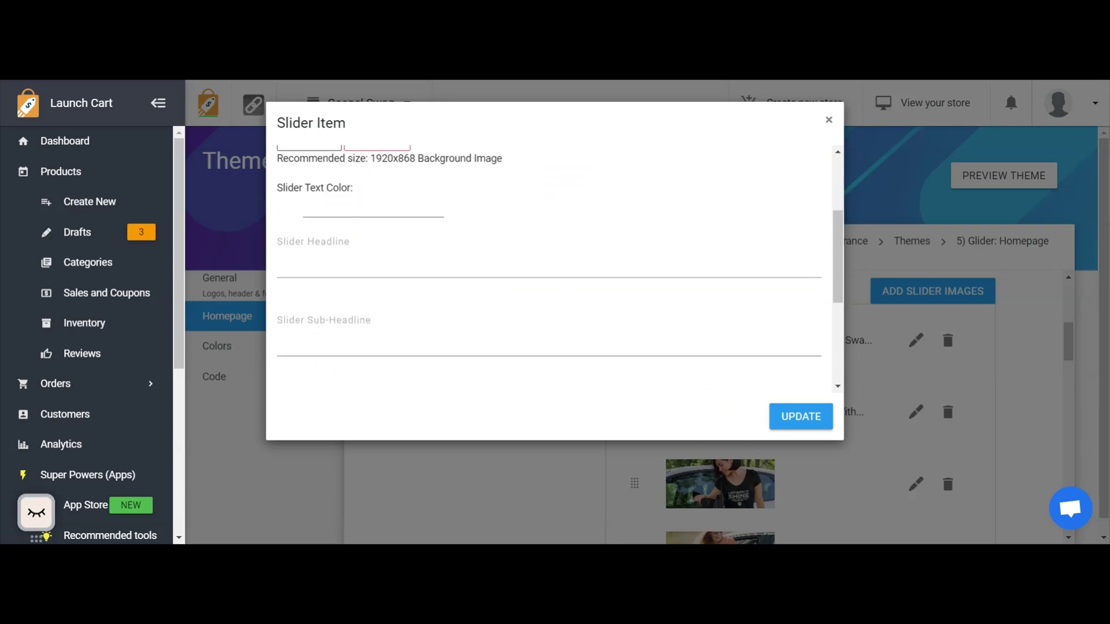
scroll(352, 220, "down", 5)
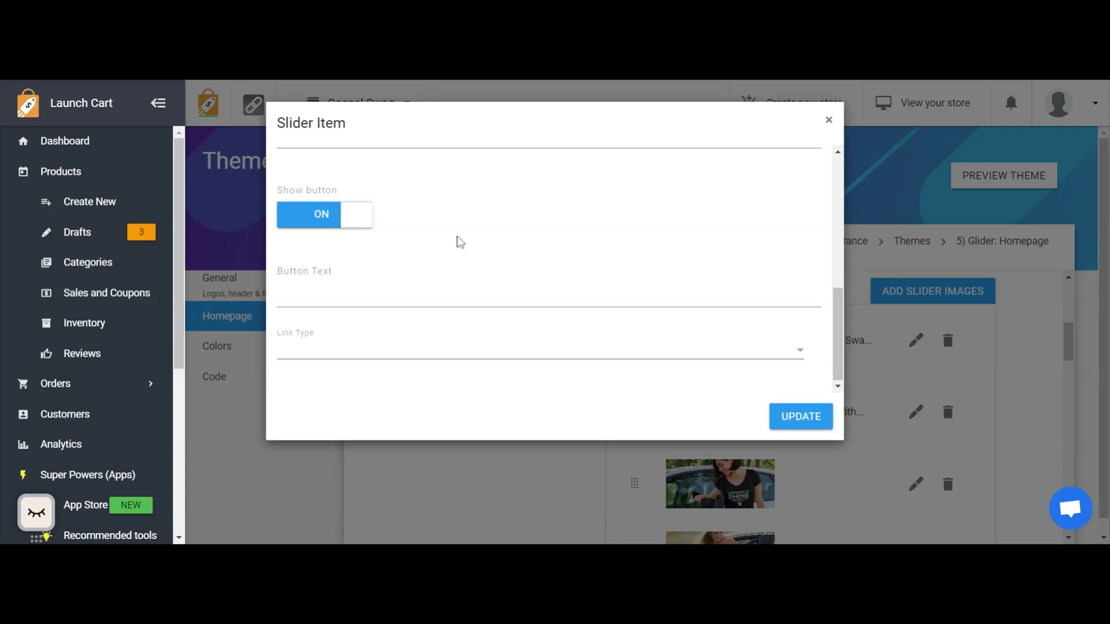
left_click(318, 217)
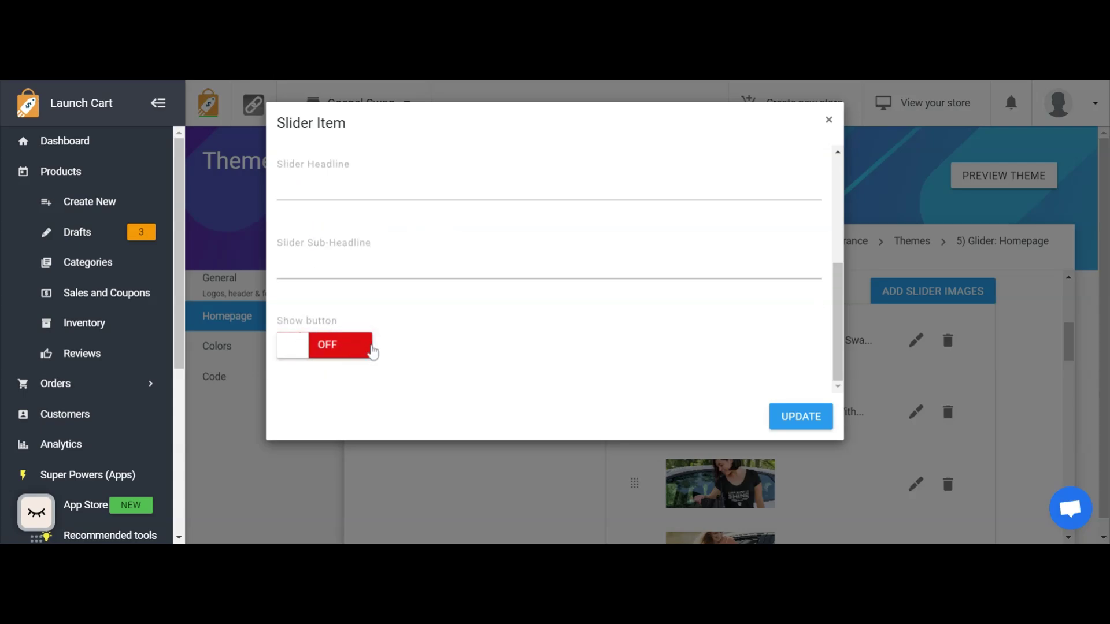
left_click(799, 429)
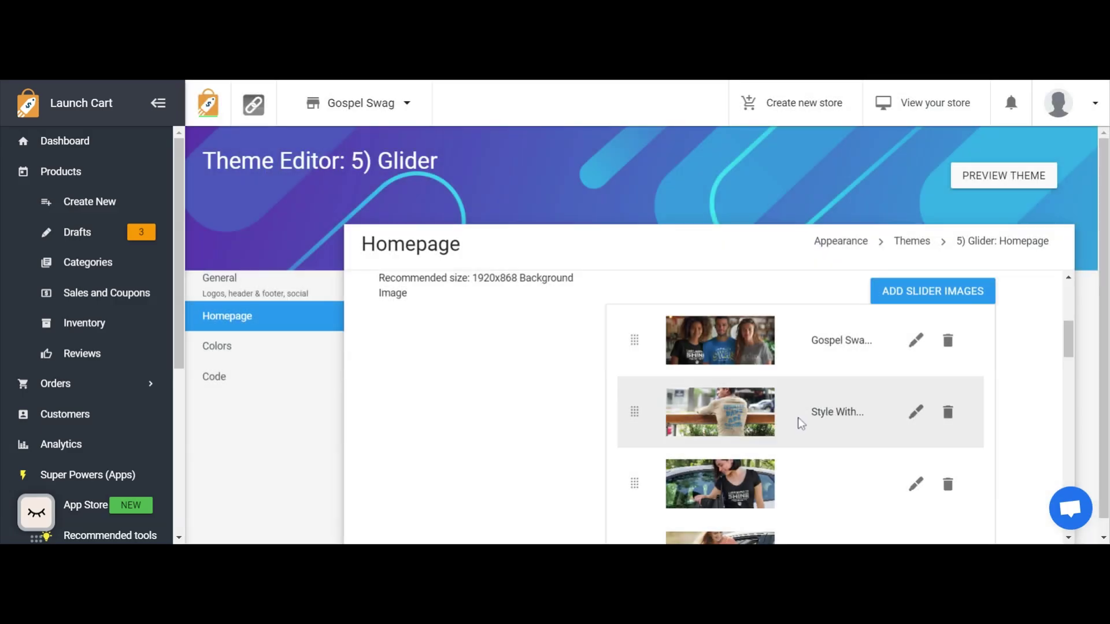
Check the new slide at the end of the slider list and save the homepage settings.
scroll(810, 403, "down", 5)
scroll(793, 329, "up", 3)
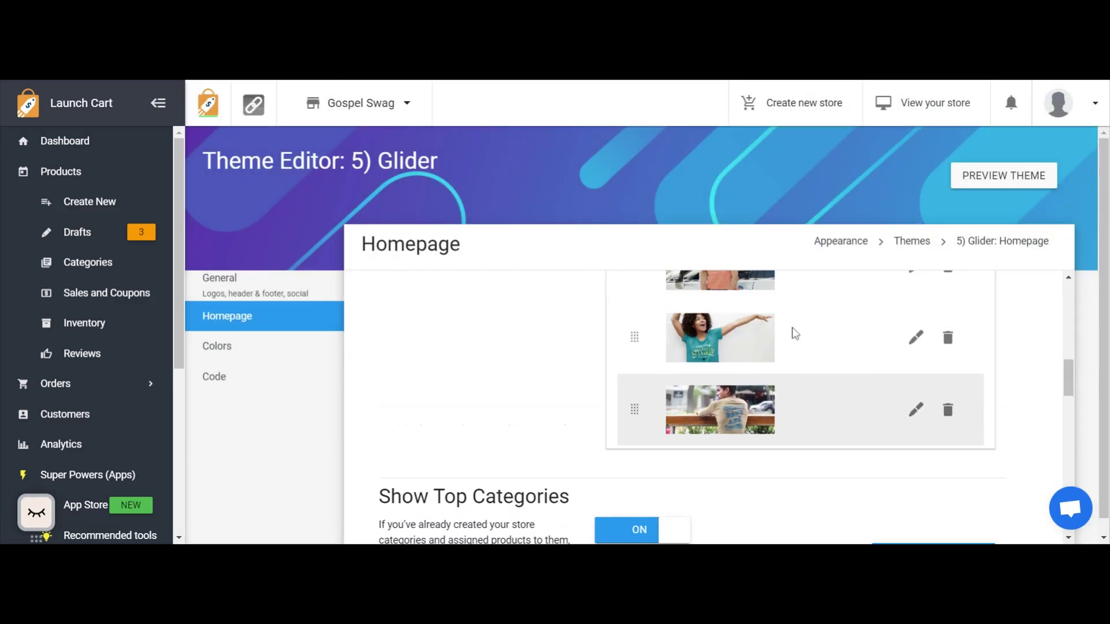
scroll(750, 330, "up", 1)
scroll(745, 375, "down", 3)
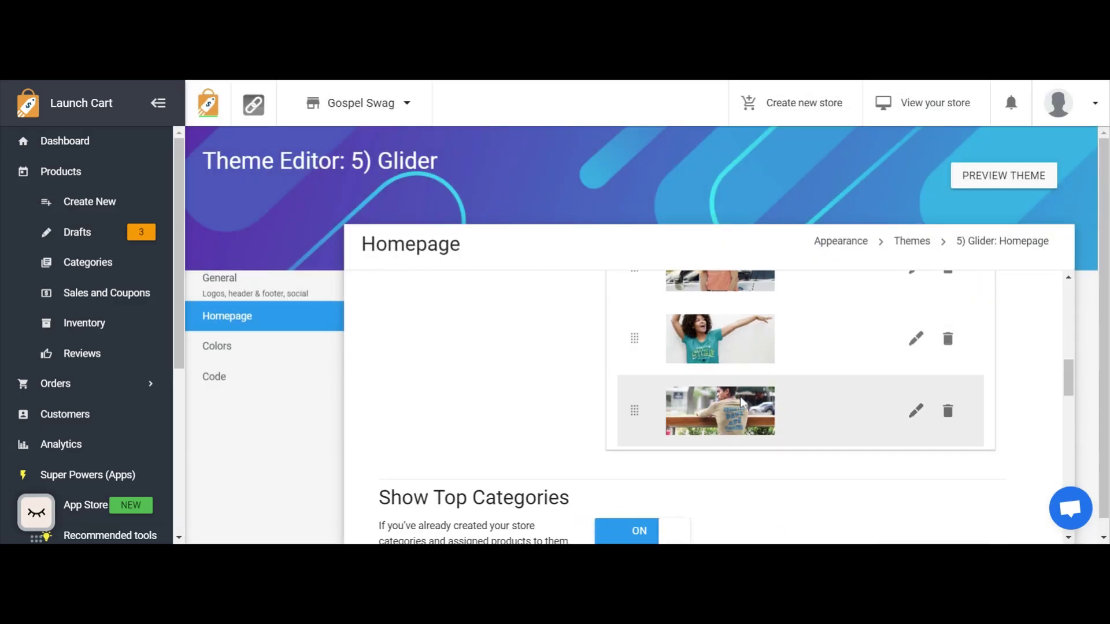
scroll(753, 411, "down", 15)
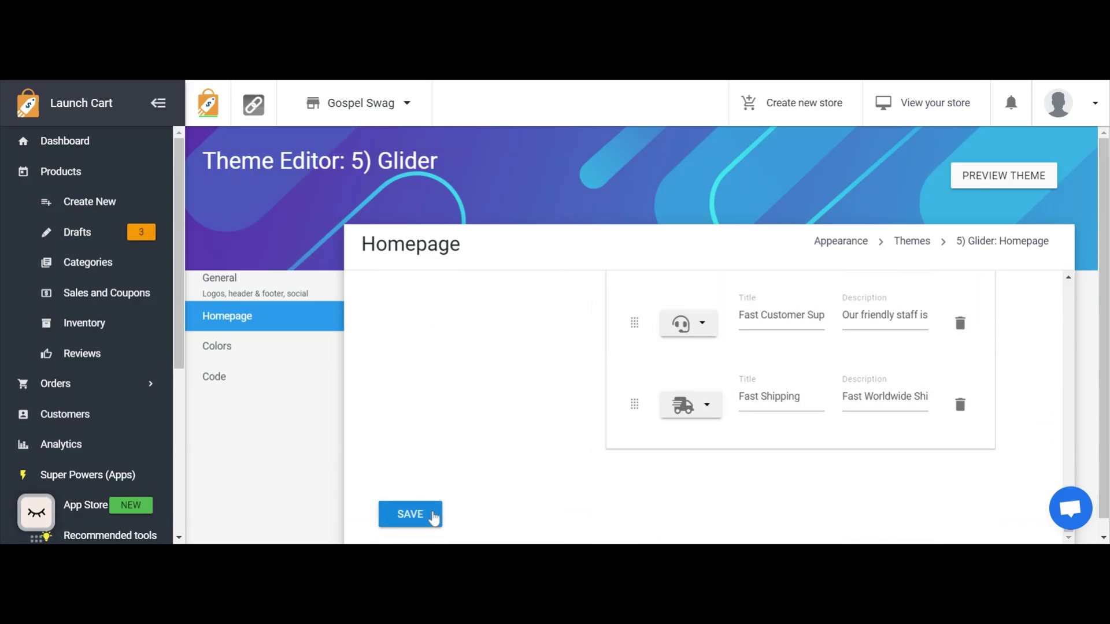
left_click(410, 514)
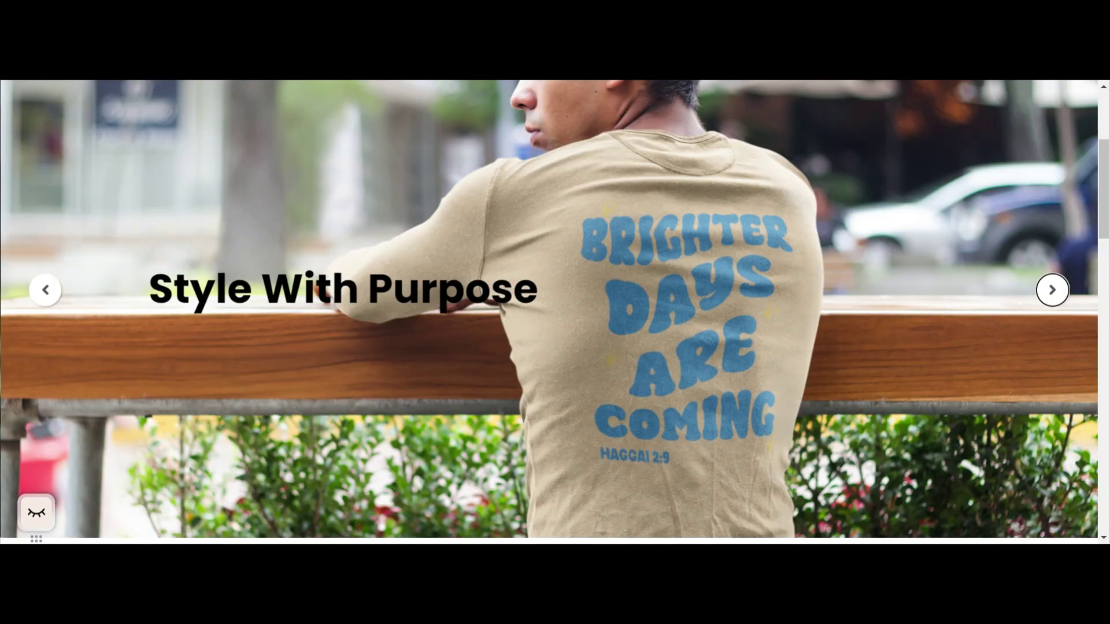
Advance the storefront's homepage slider to the new "Brighter Days Are Coming" slide and examine how the photo is framed.
scroll(415, 198, "down", 9)
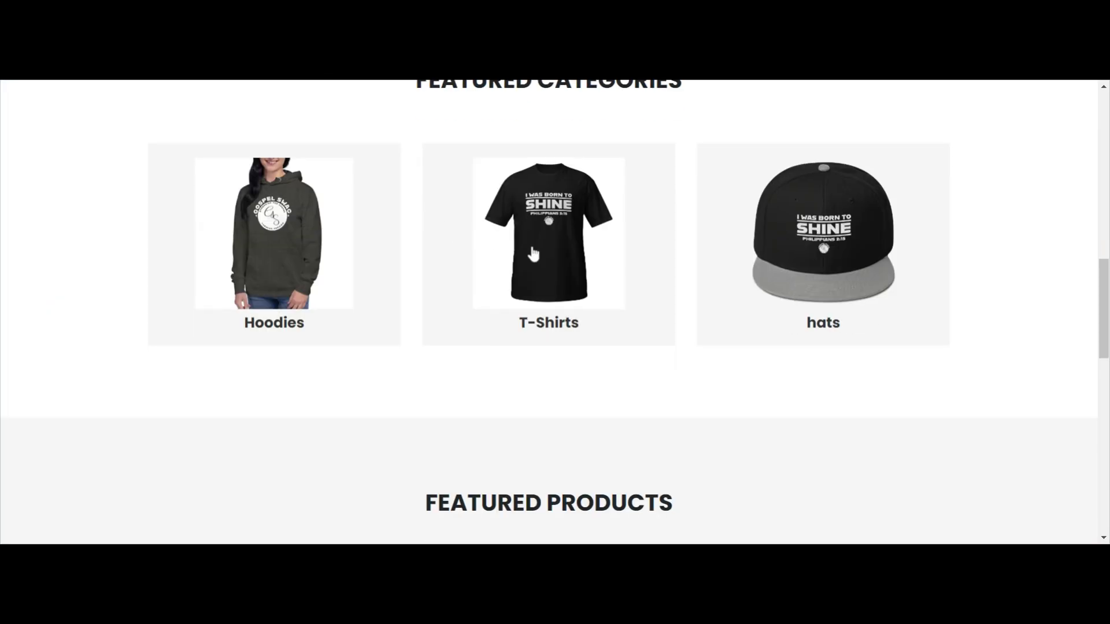
scroll(555, 250, "up", 9)
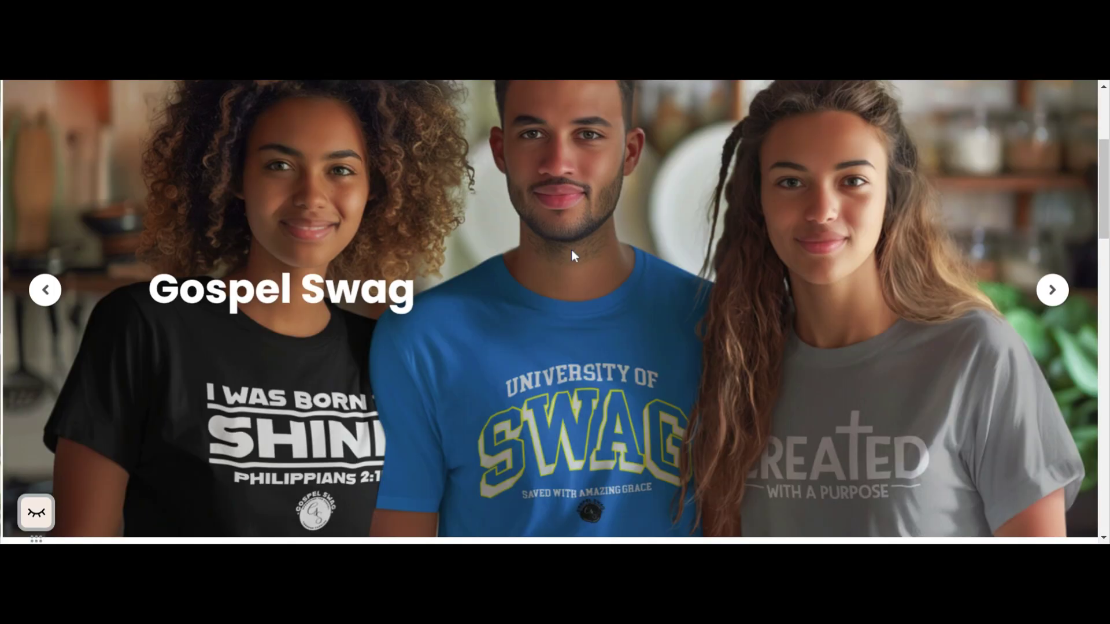
left_click(1047, 294)
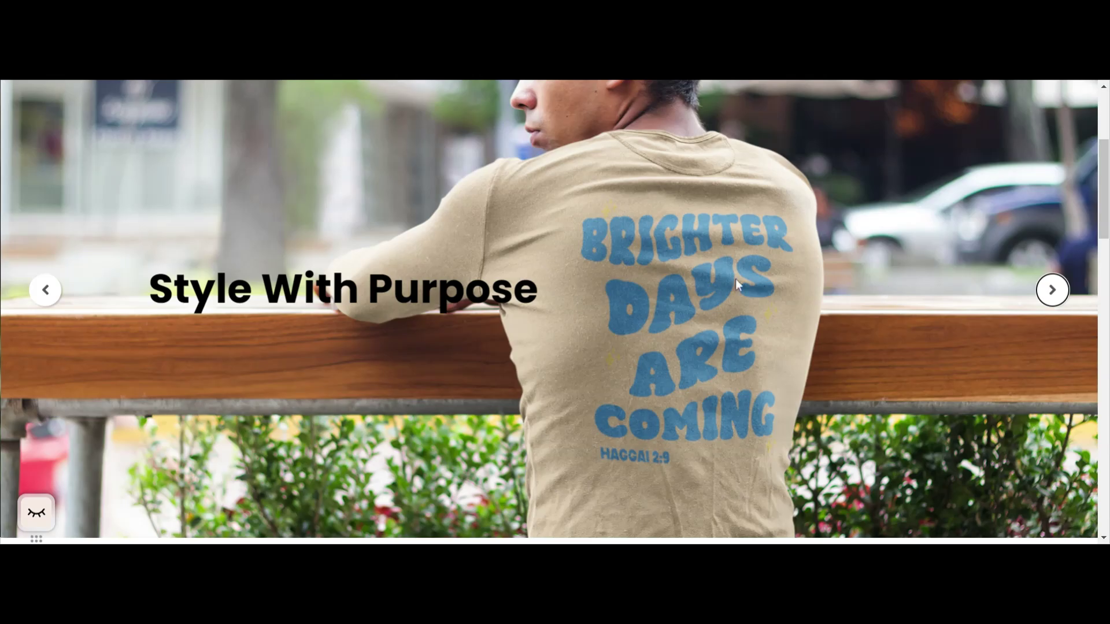
left_click(1062, 293)
left_click(1062, 293)
left_click(1061, 293)
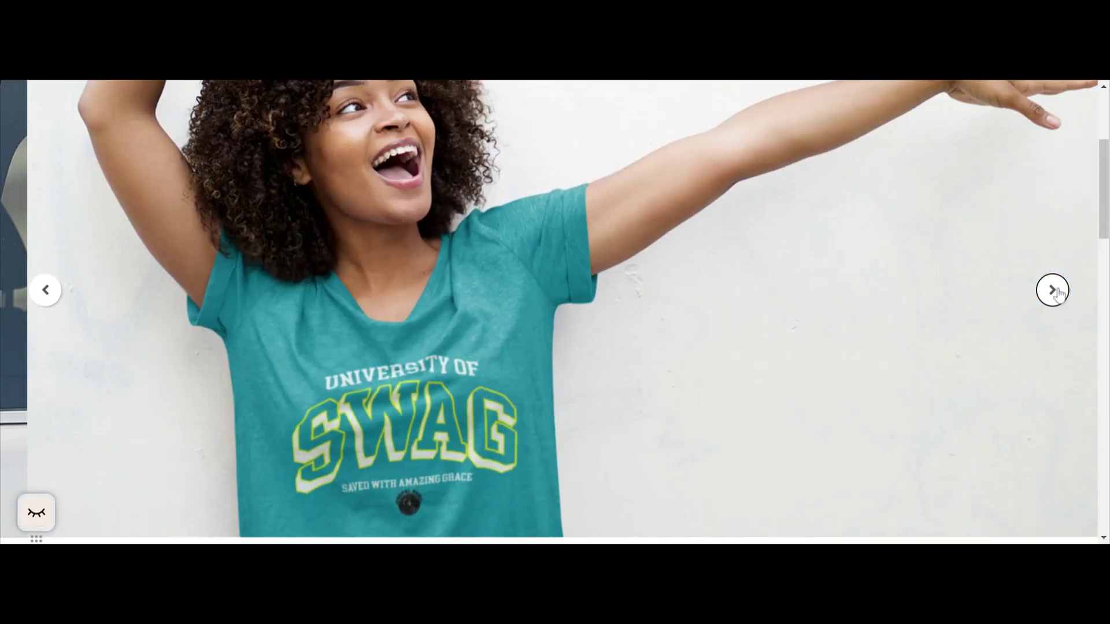
left_click(1061, 293)
scroll(991, 317, "up", 1)
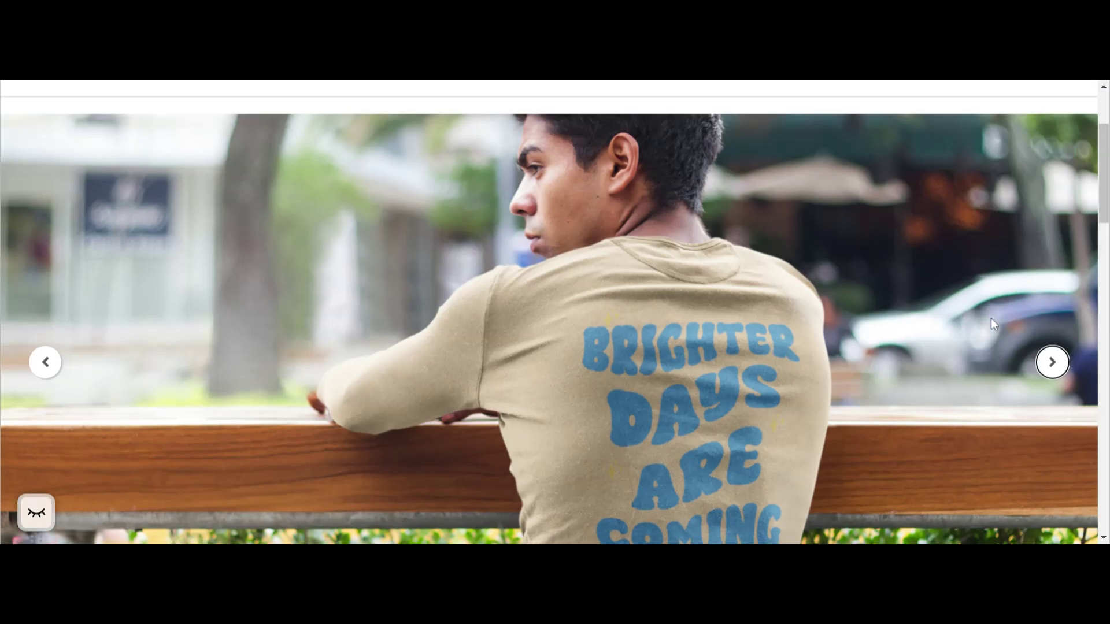
scroll(992, 320, "down", 2)
scroll(993, 318, "up", 1)
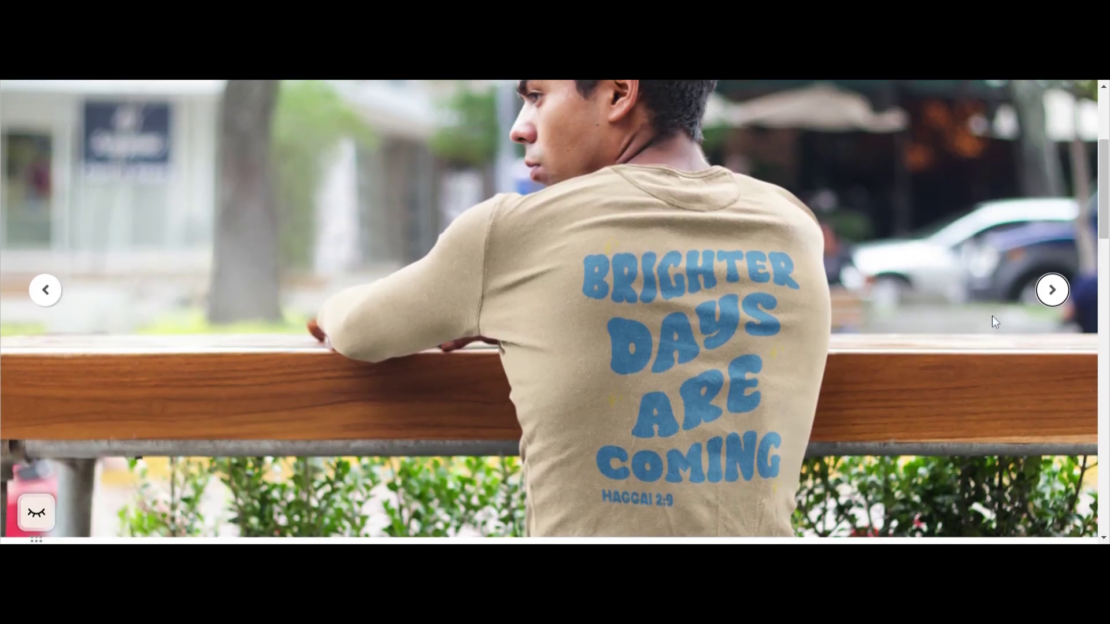
scroll(755, 203, "up", 3)
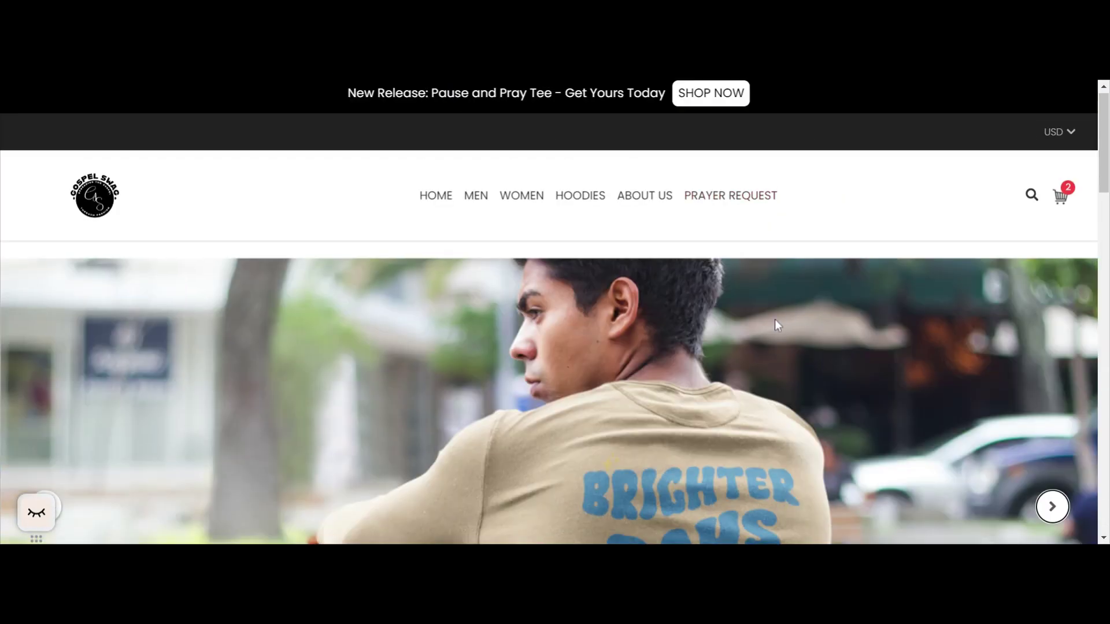
Review the storefront's Featured Categories section and the product listing page, and return to the homepage.
scroll(461, 228, "down", 8)
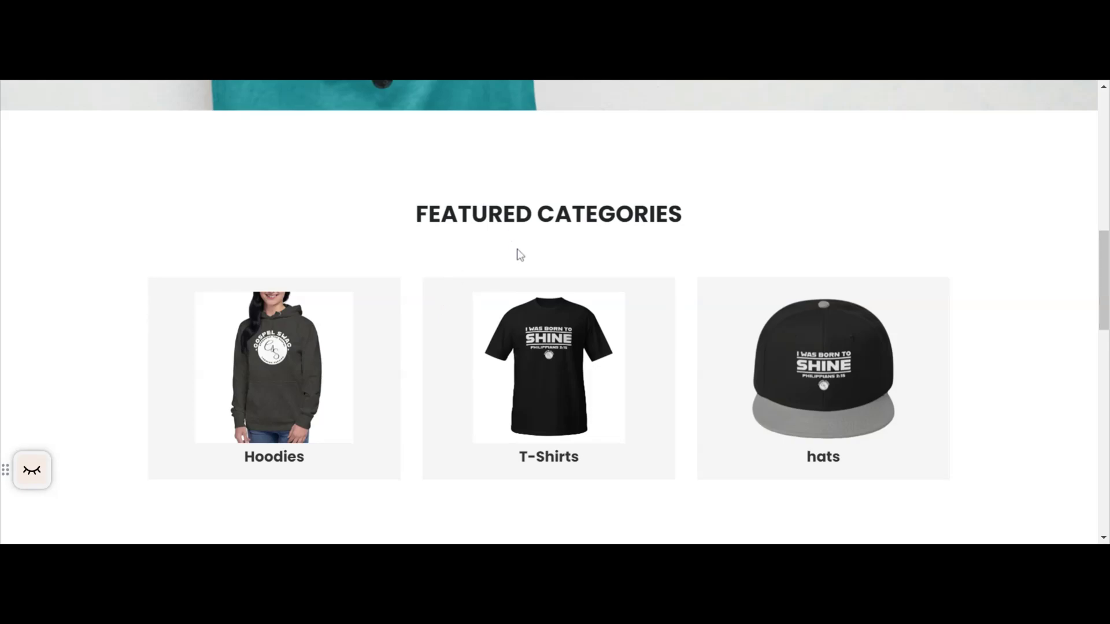
scroll(519, 255, "down", 3)
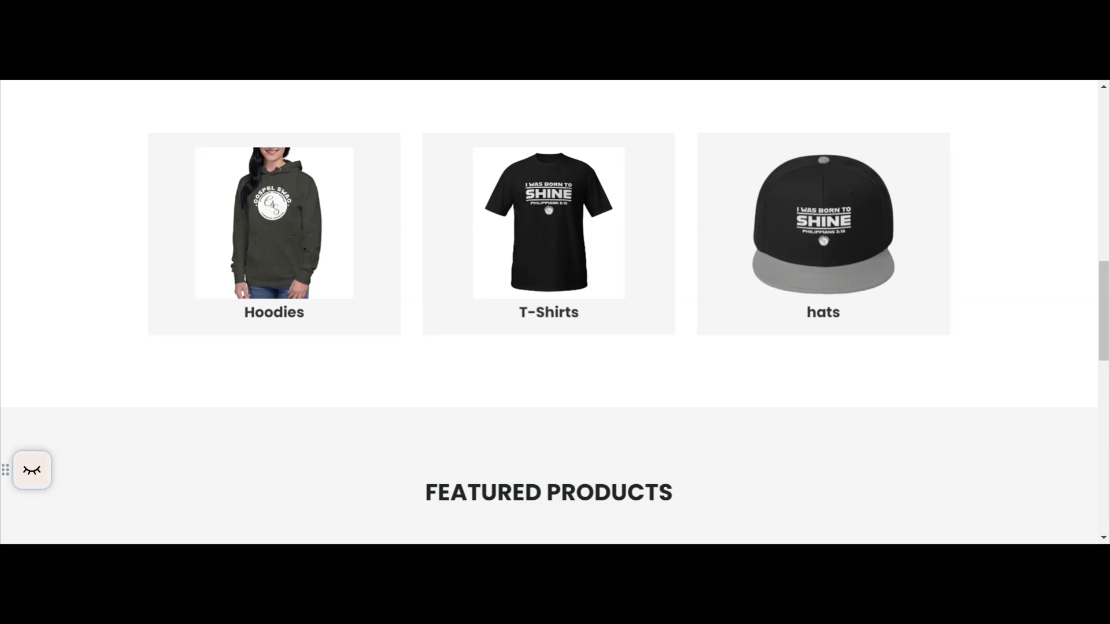
scroll(381, 241, "down", 9)
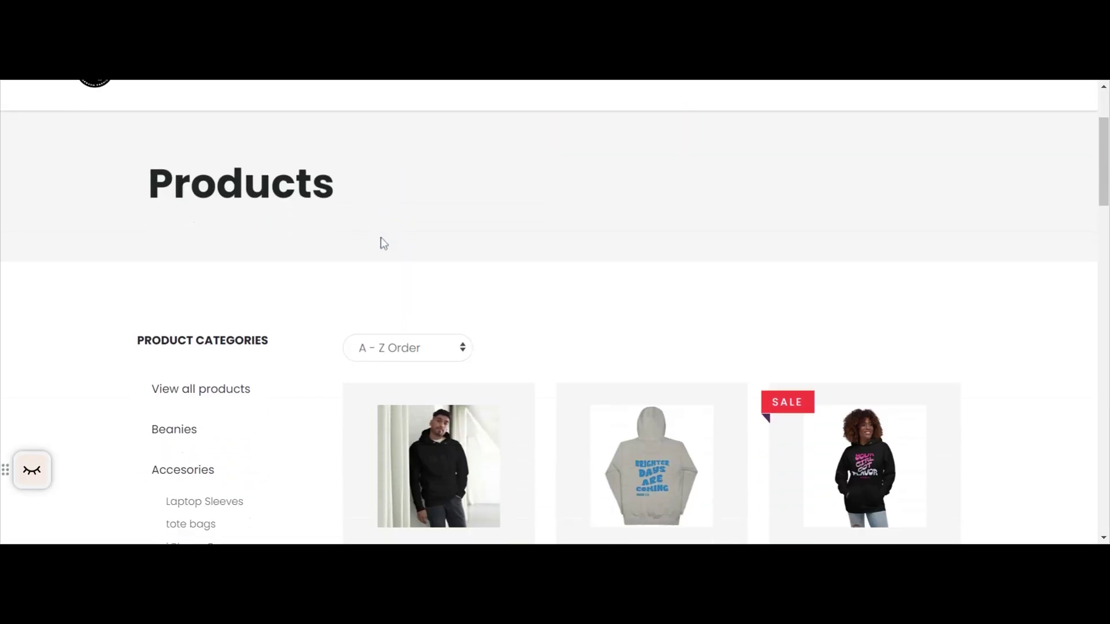
scroll(382, 242, "up", 7)
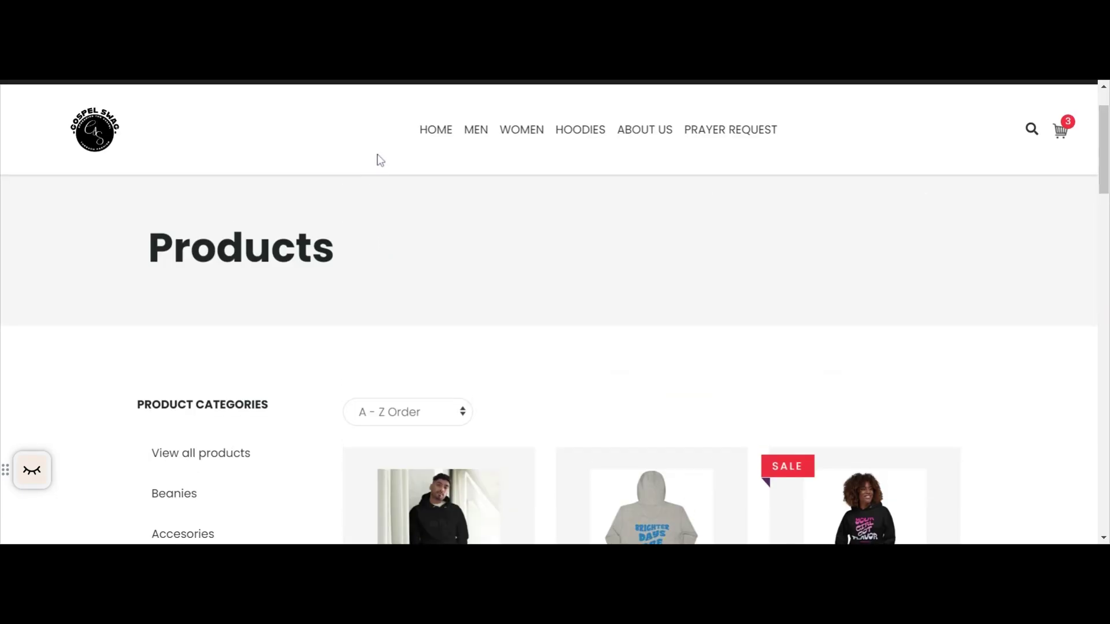
left_click(419, 144)
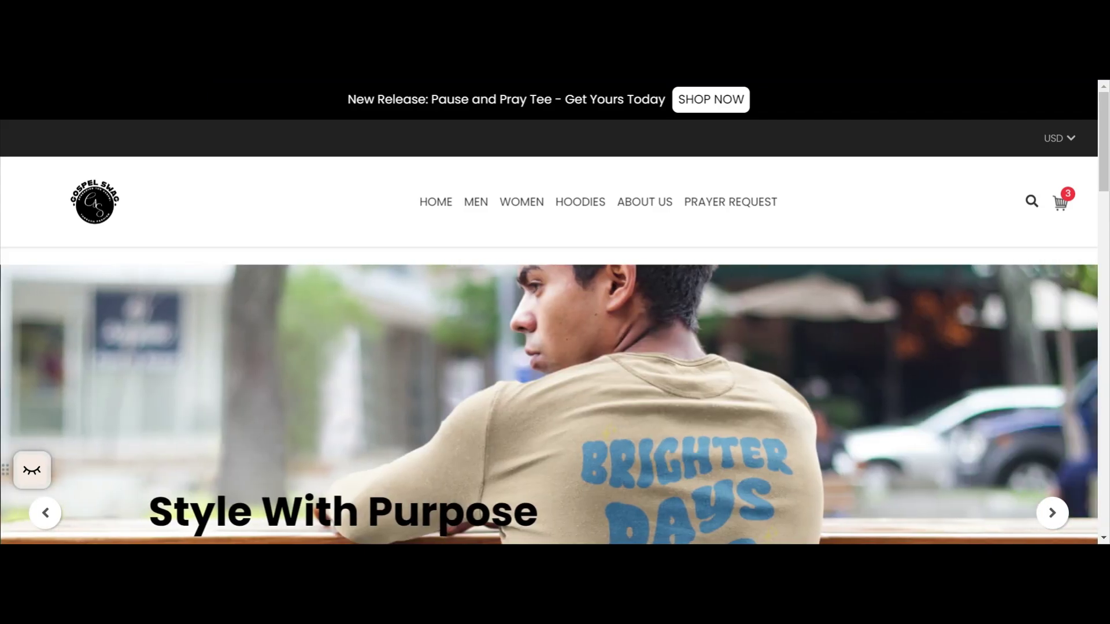
Switch back to the Launch Cart admin and open the Homepage settings of the active Glider theme.
key("ctrl+shift+Tab")
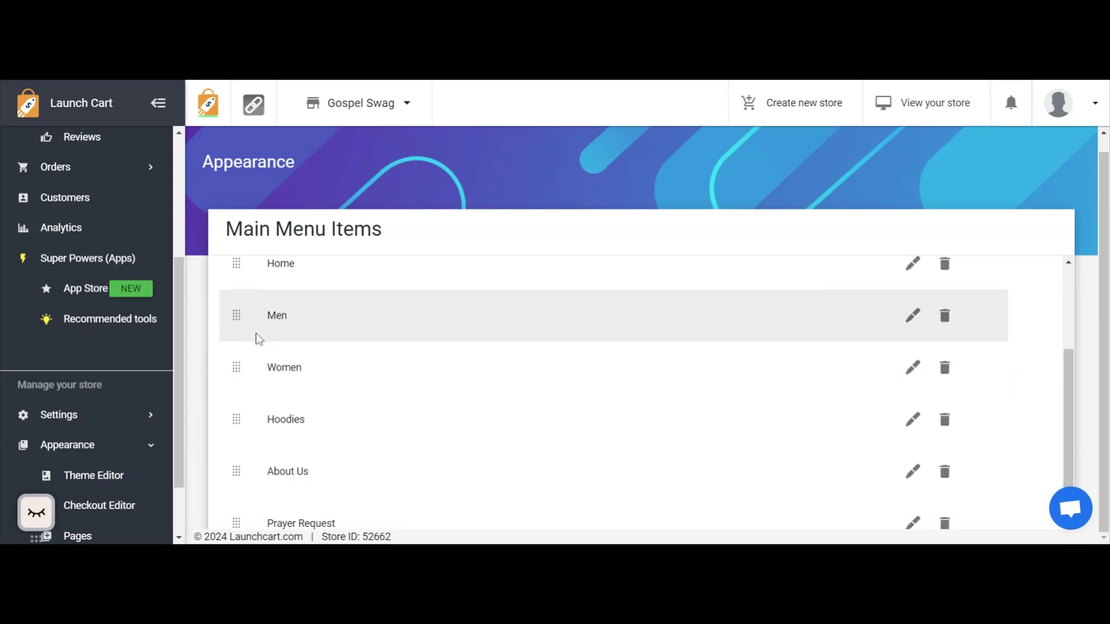
scroll(81, 309, "down", 1)
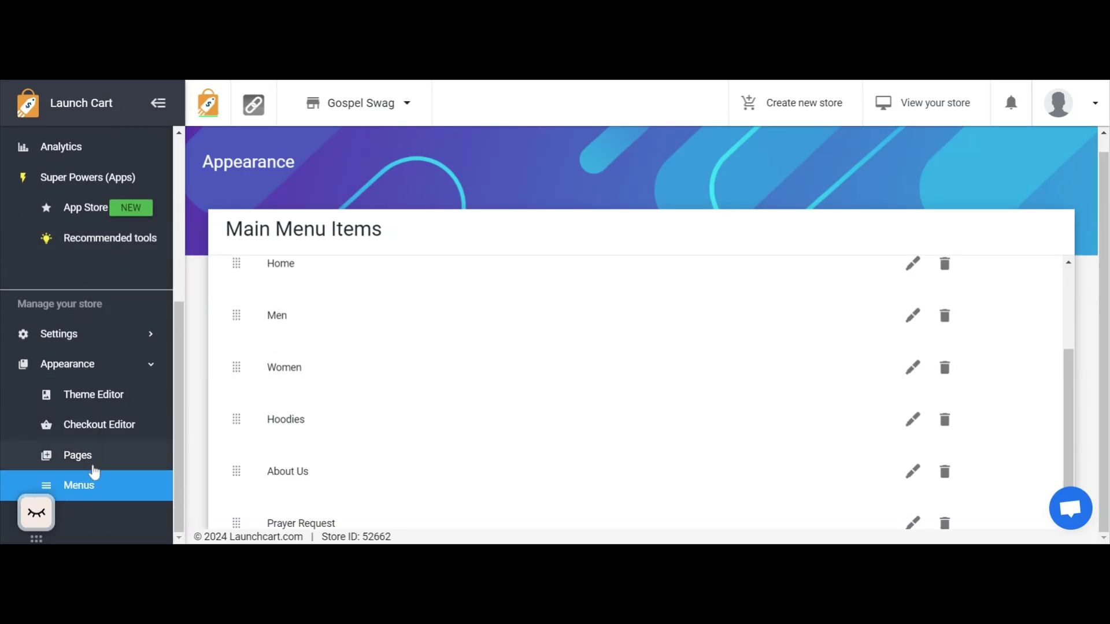
left_click(85, 370)
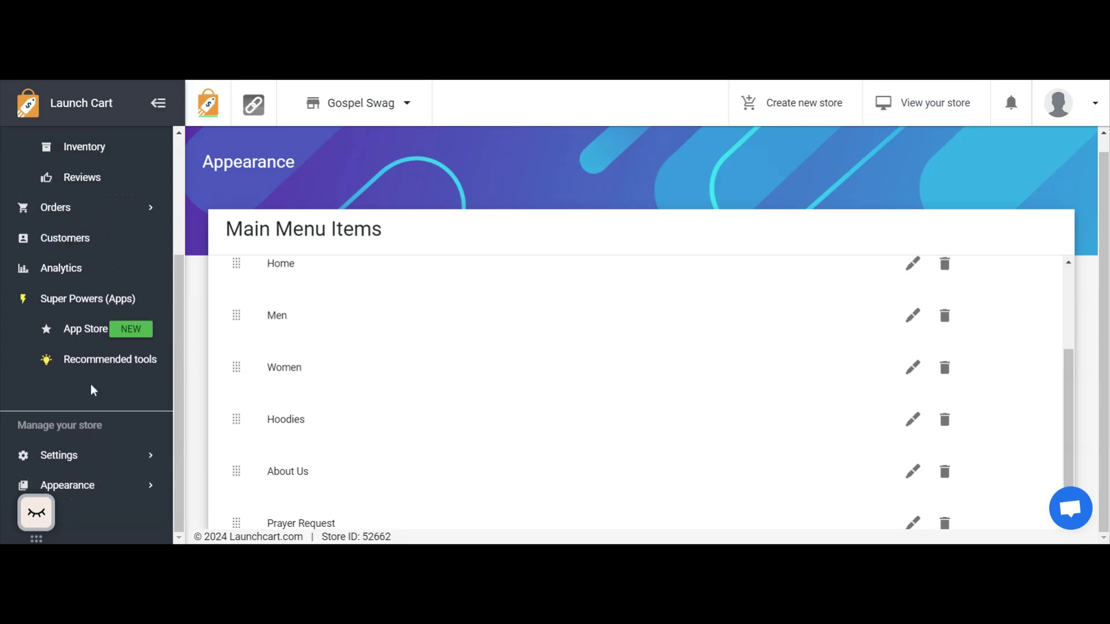
left_click(94, 486)
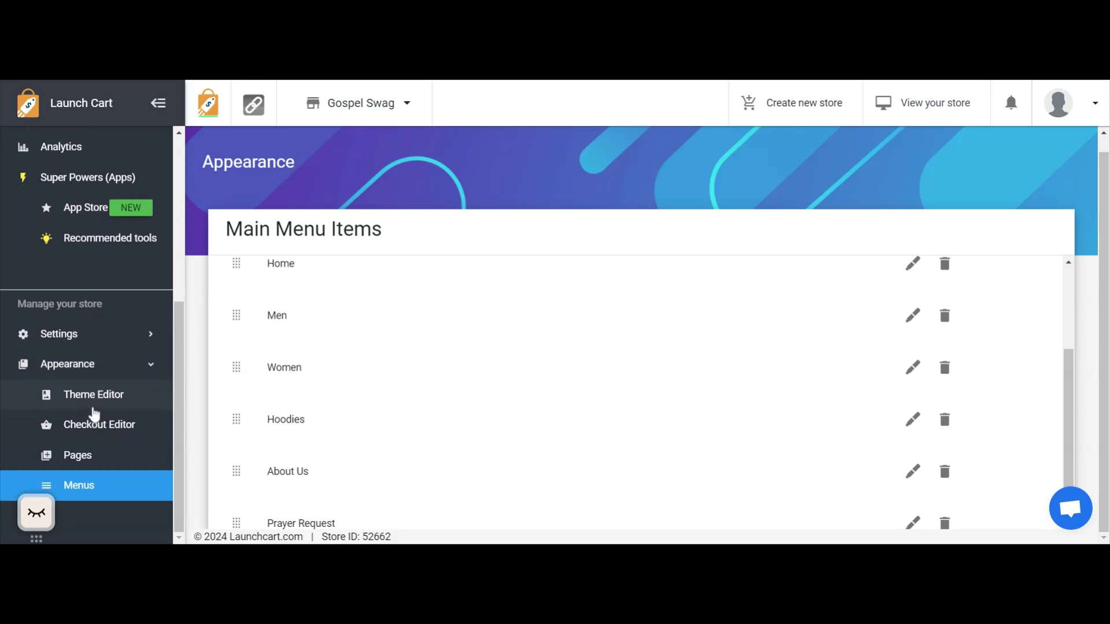
left_click(96, 405)
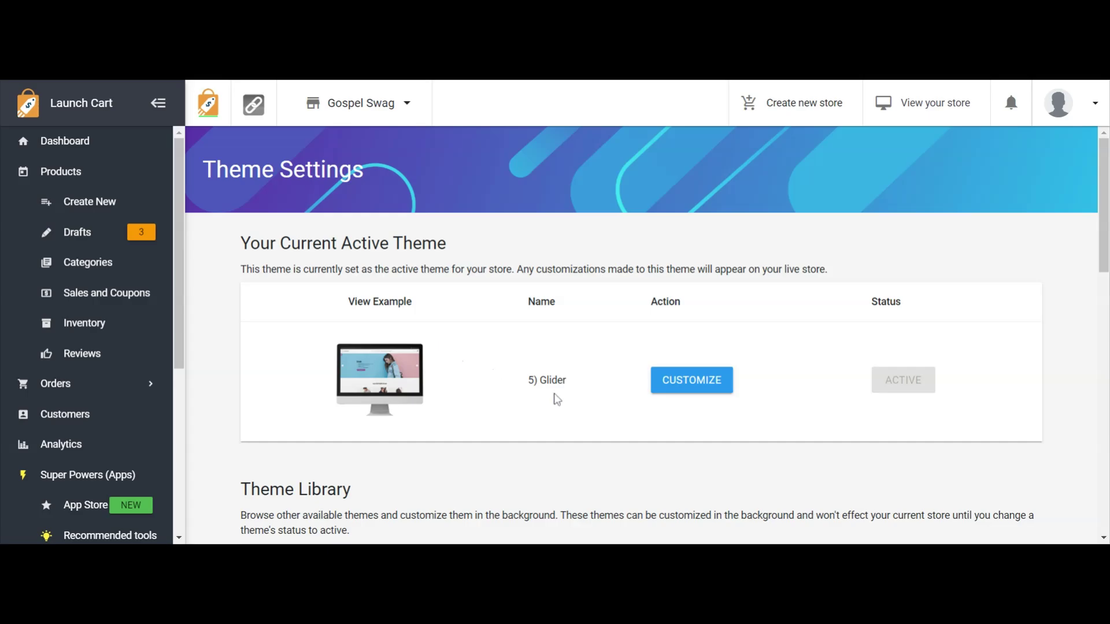
left_click(700, 381)
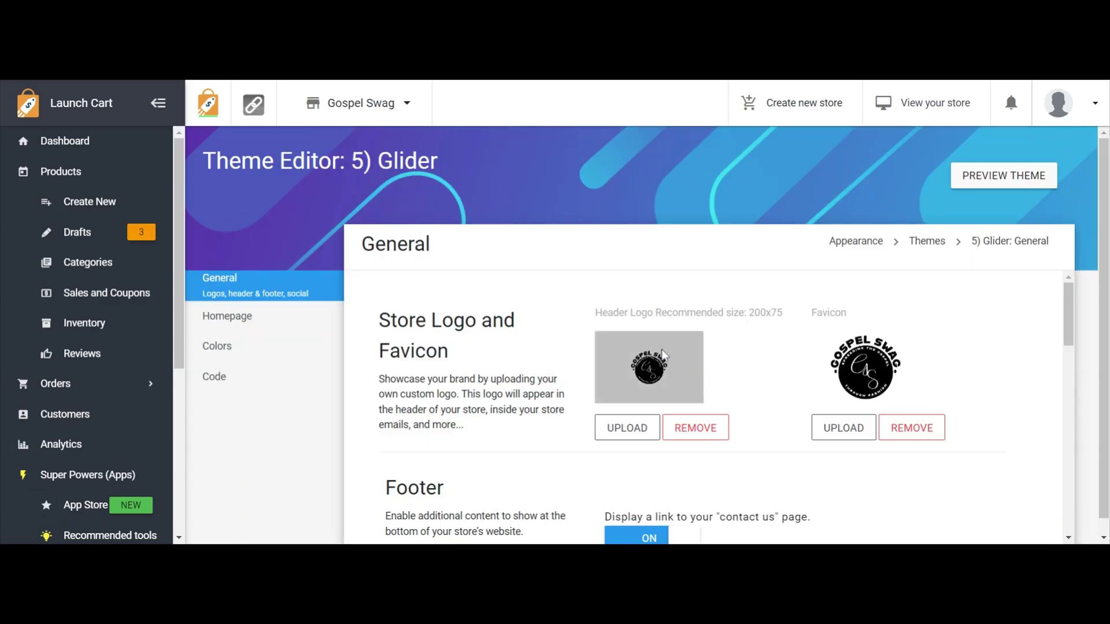
left_click(204, 325)
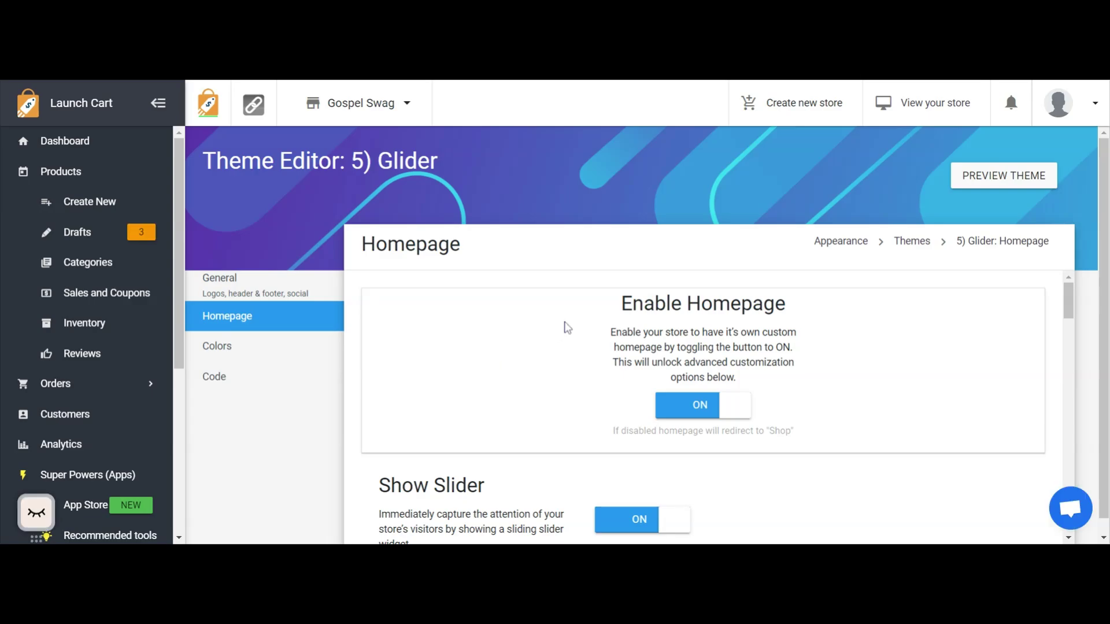
Add a new entry under Show Top Categories and choose the black and grey cap picture as its category image.
scroll(568, 328, "down", 2)
scroll(567, 328, "down", 10)
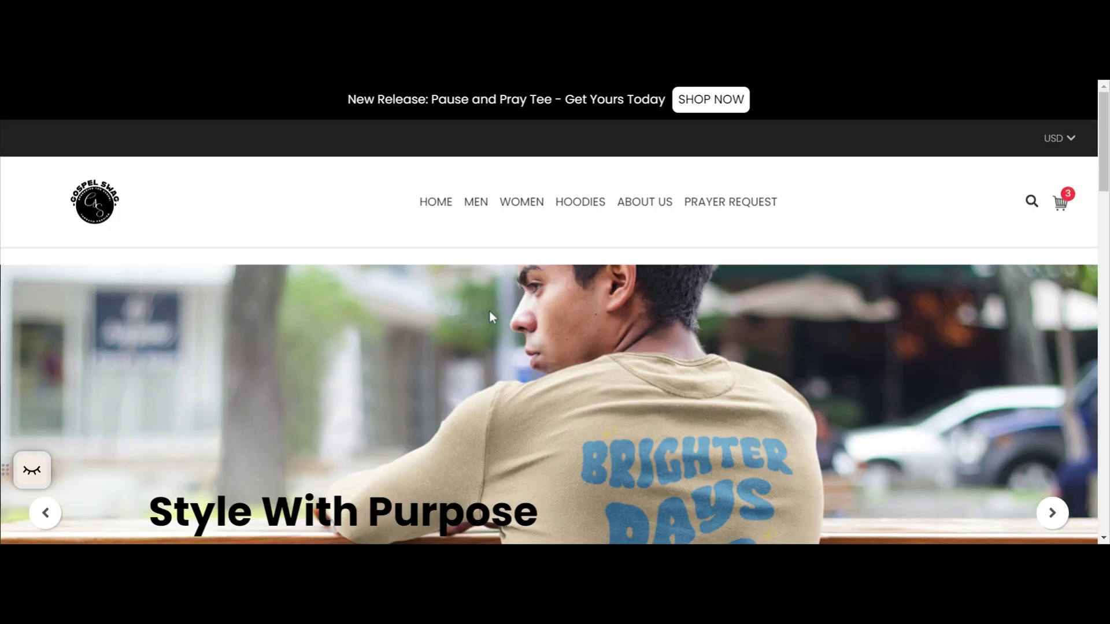
scroll(489, 312, "down", 9)
scroll(517, 450, "down", 1)
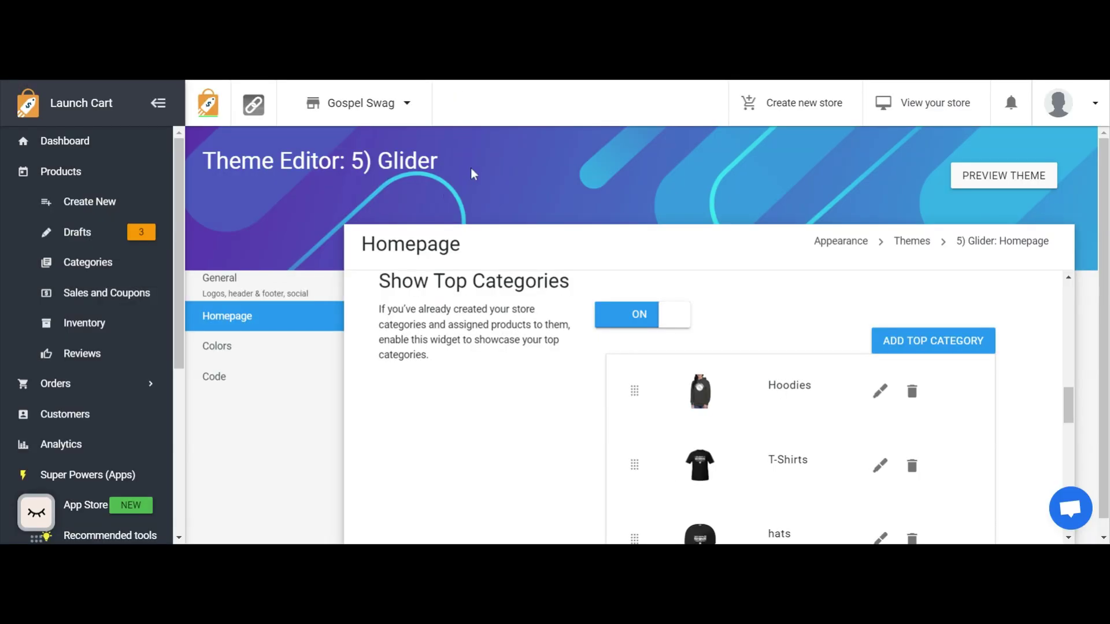
scroll(731, 207, "down", 1)
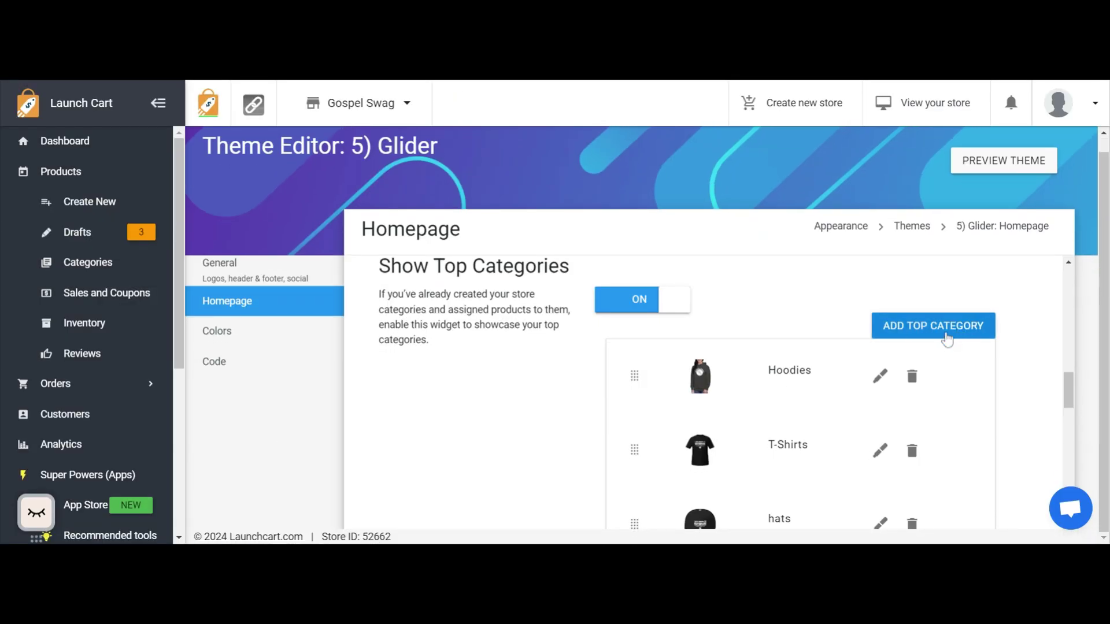
left_click(947, 339)
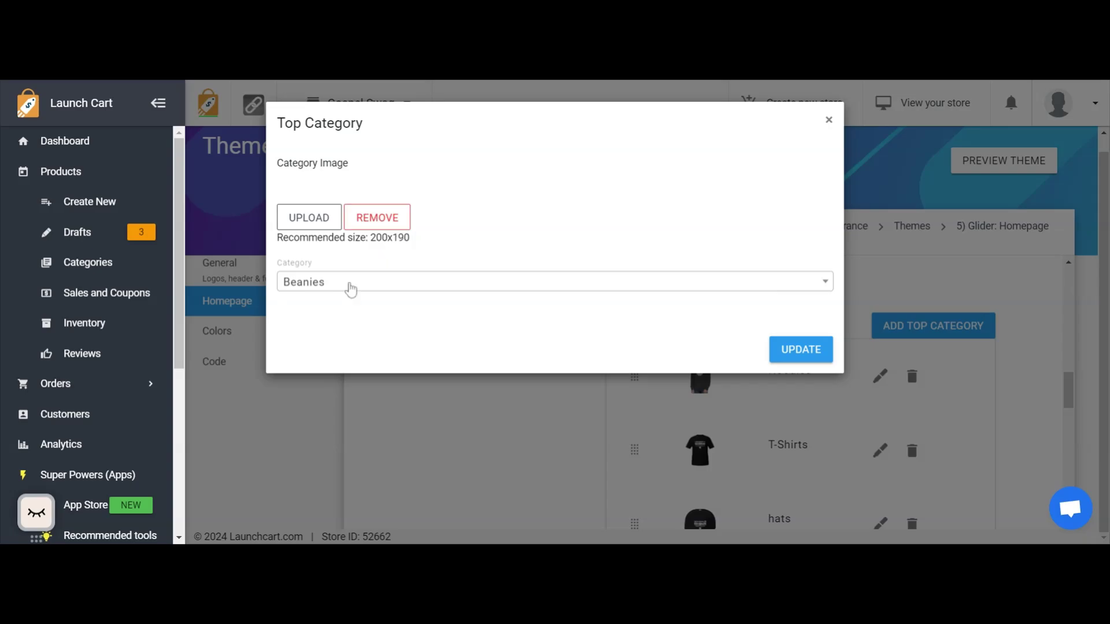
left_click(327, 225)
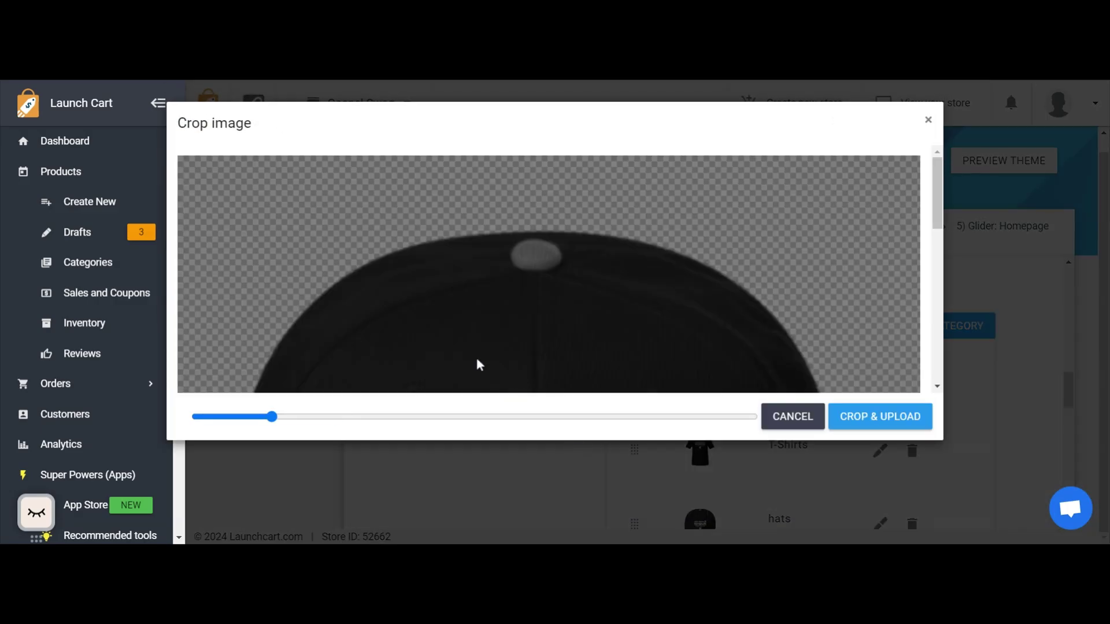
Shrink the cap picture until the whole cap fits inside the crop frame, and upload the cropped category image.
left_click_drag(272, 417, 213, 426)
scroll(347, 324, "down", 1)
scroll(278, 376, "down", 2)
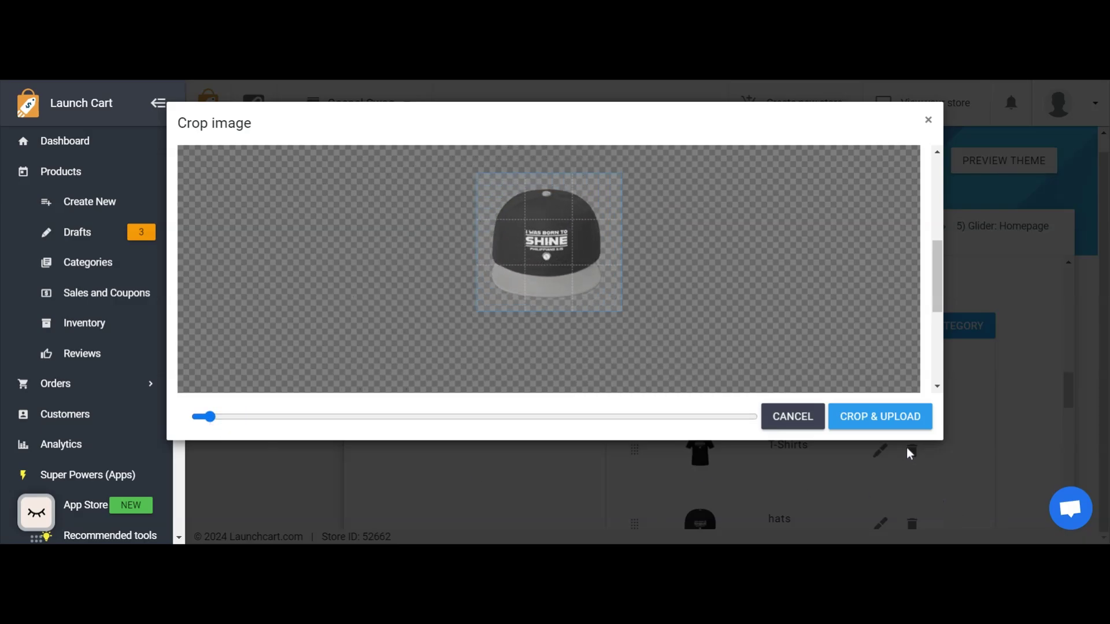
left_click(892, 421)
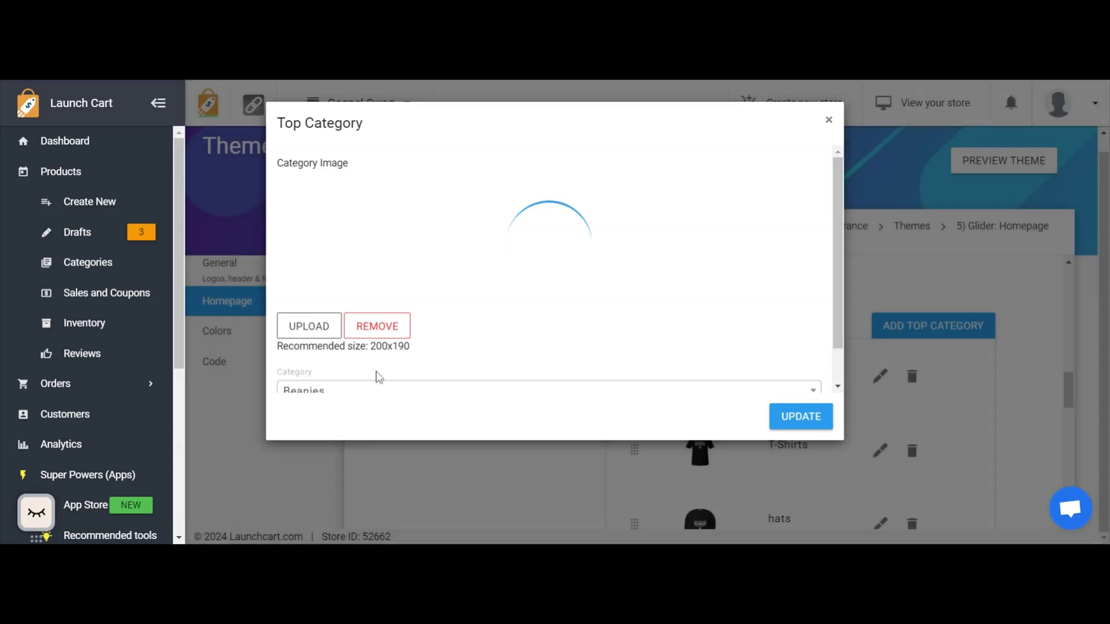
Apply the Beanies top category with its cap image and save the Homepage settings.
scroll(376, 376, "down", 1)
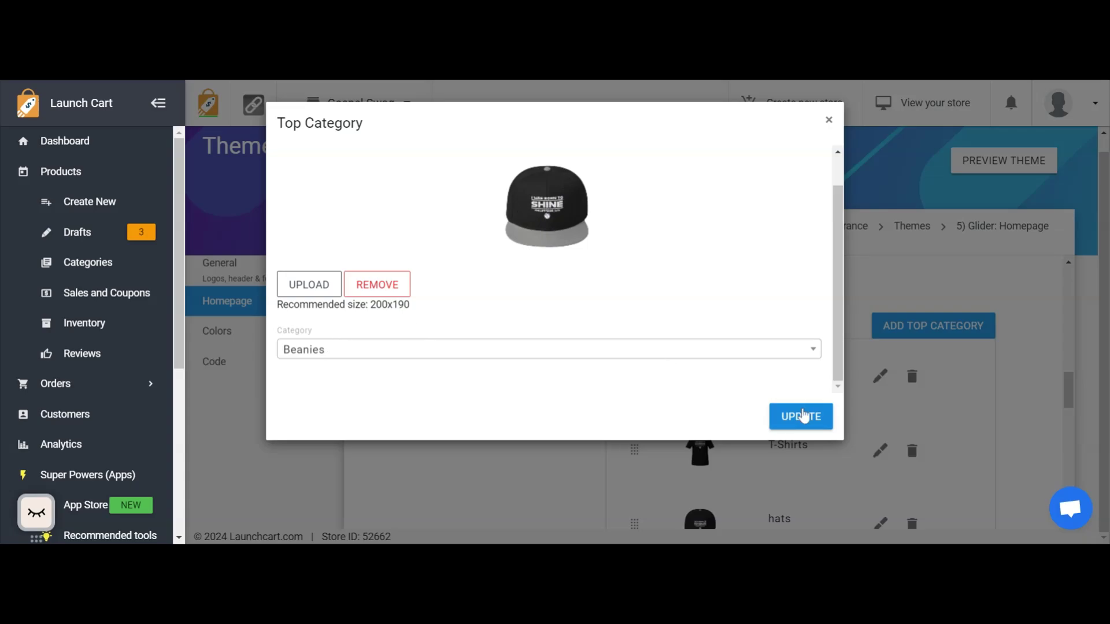
left_click(801, 415)
scroll(798, 387, "down", 5)
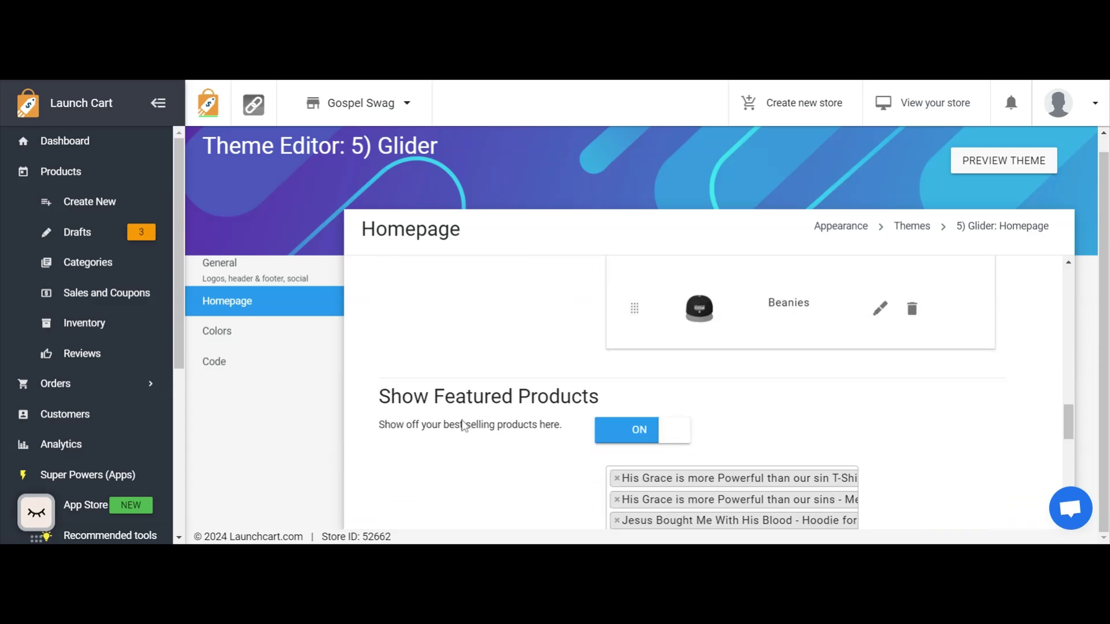
scroll(532, 426, "down", 6)
left_click(425, 500)
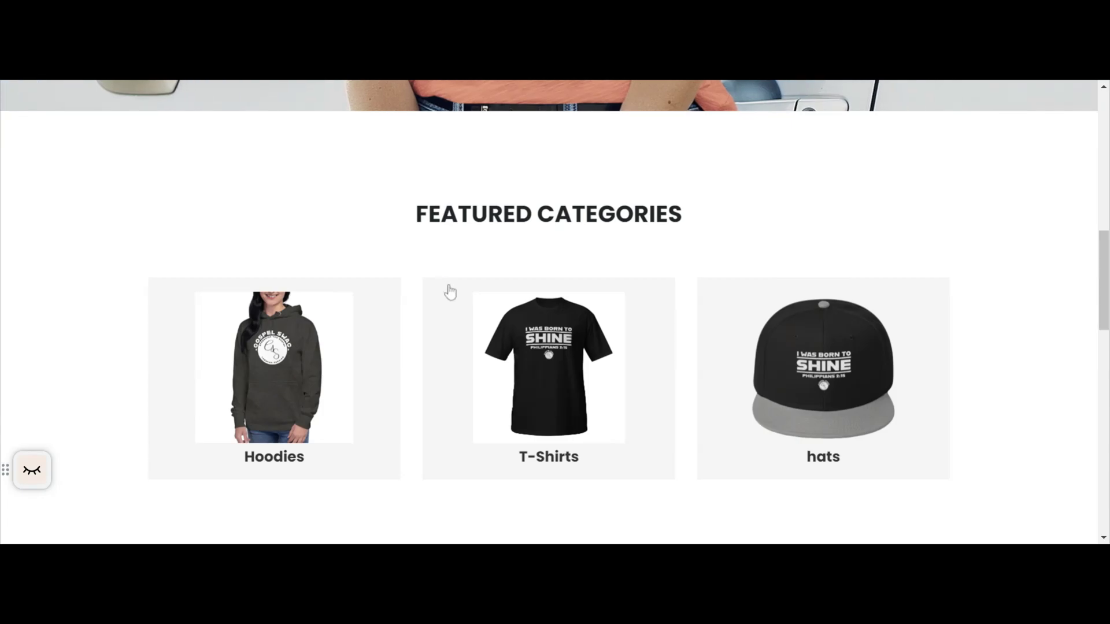
Review the storefront's Featured Categories section, checking how the Beanies tile is laid out beside Hoodies, T-Shirts and hats.
scroll(446, 280, "down", 10)
scroll(444, 276, "up", 10)
scroll(443, 275, "down", 2)
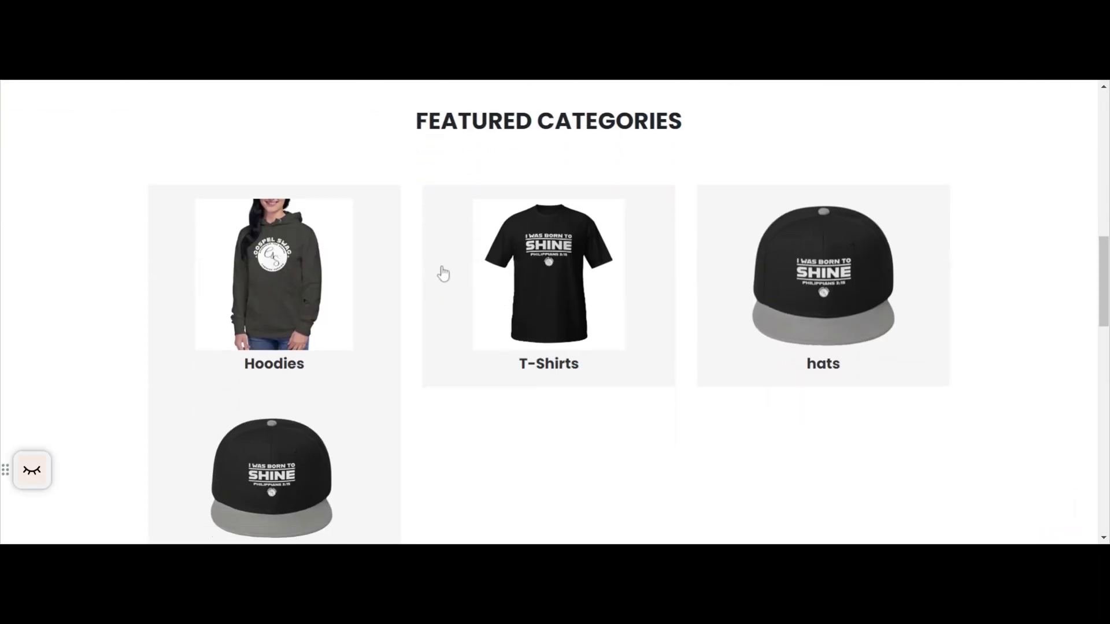
scroll(444, 275, "down", 2)
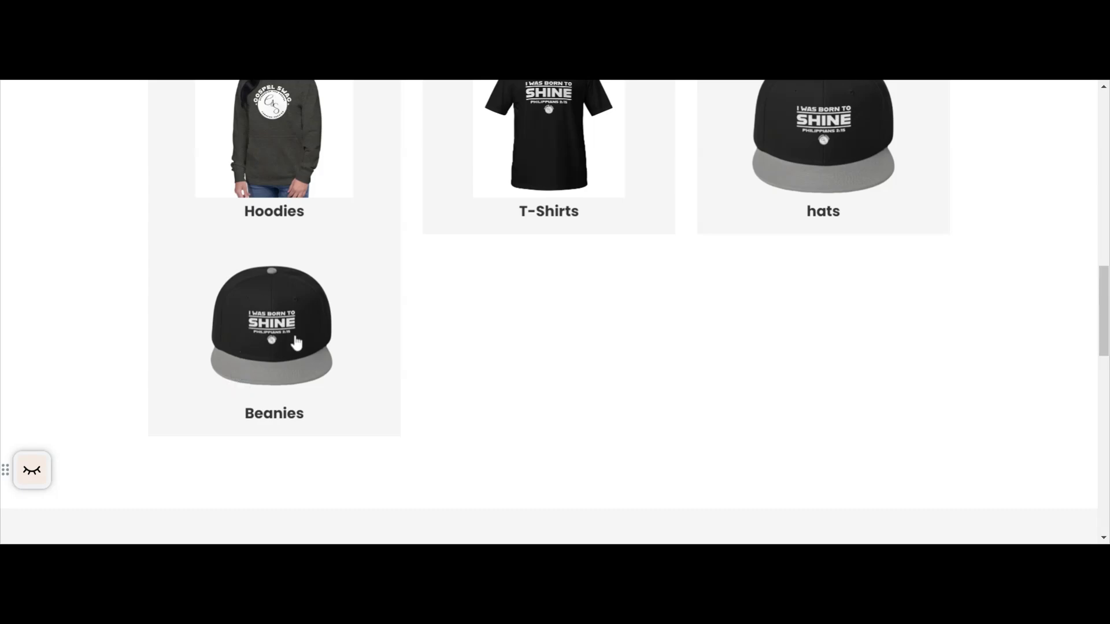
scroll(300, 357, "down", 1)
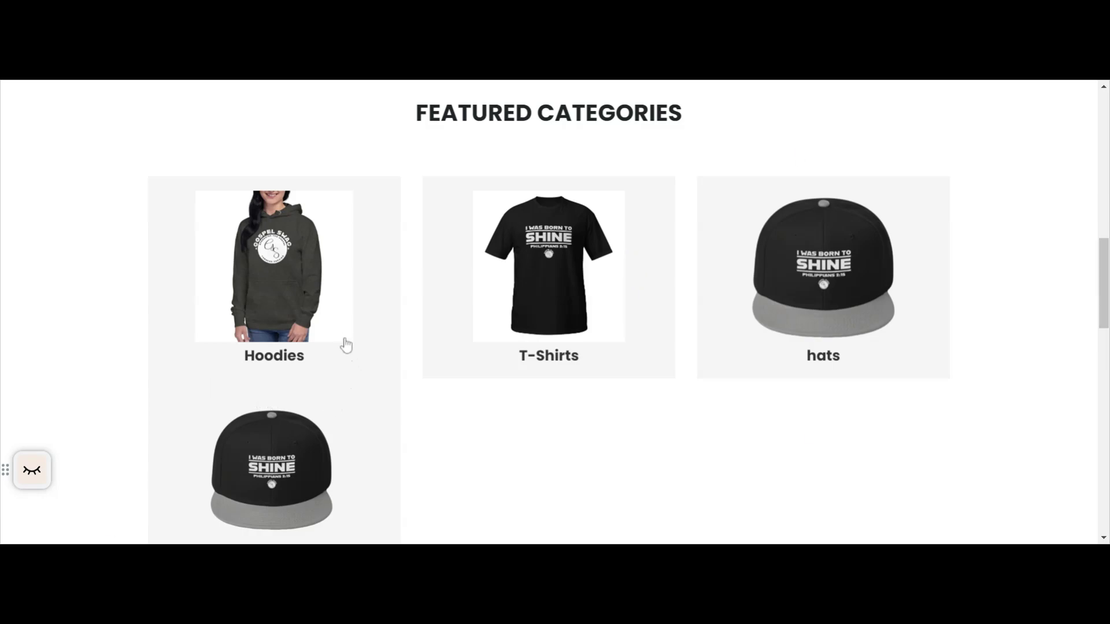
scroll(347, 342, "down", 2)
scroll(346, 341, "up", 3)
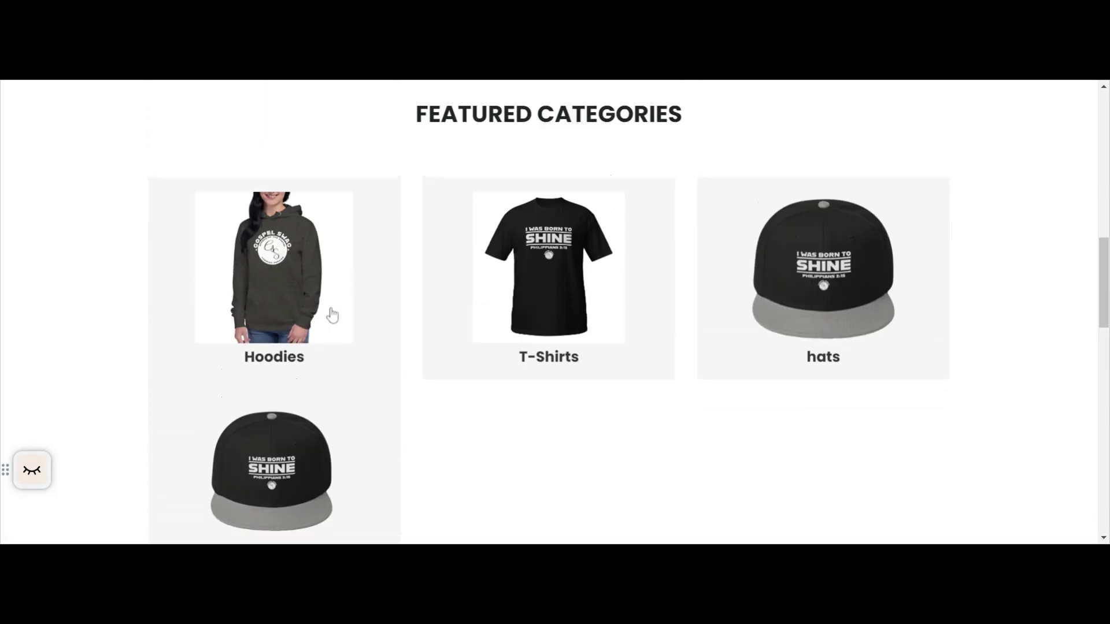
scroll(649, 349, "down", 1)
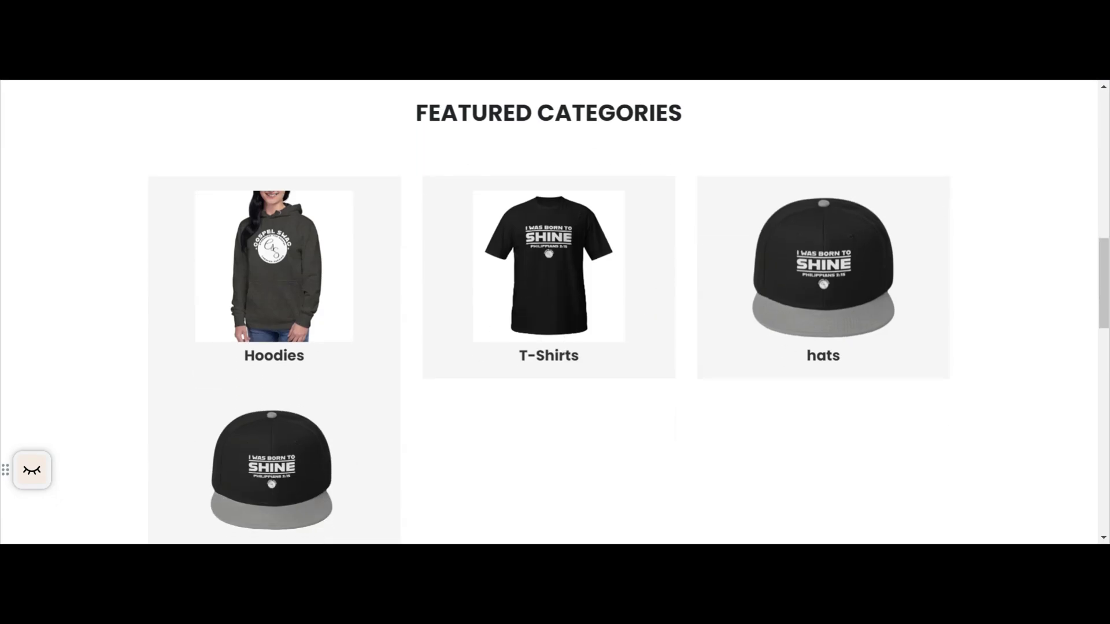
Return to the Glider Homepage settings, remove the Beanies entry from Show Top Categories, and save.
key("ctrl+shift+Tab")
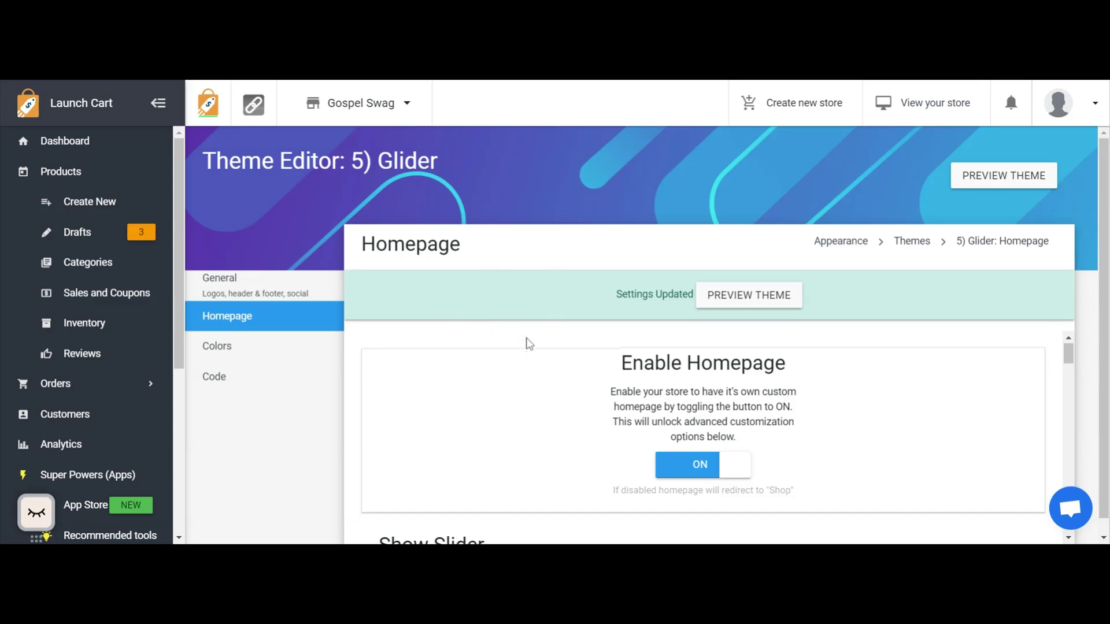
scroll(763, 458, "down", 8)
scroll(763, 458, "down", 6)
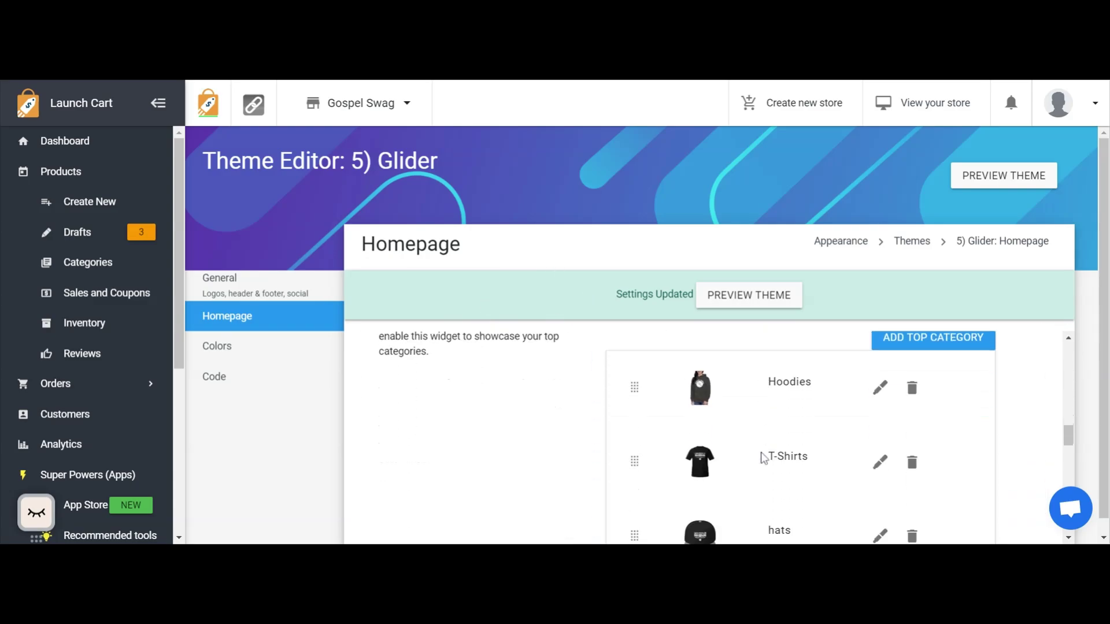
scroll(916, 391, "down", 1)
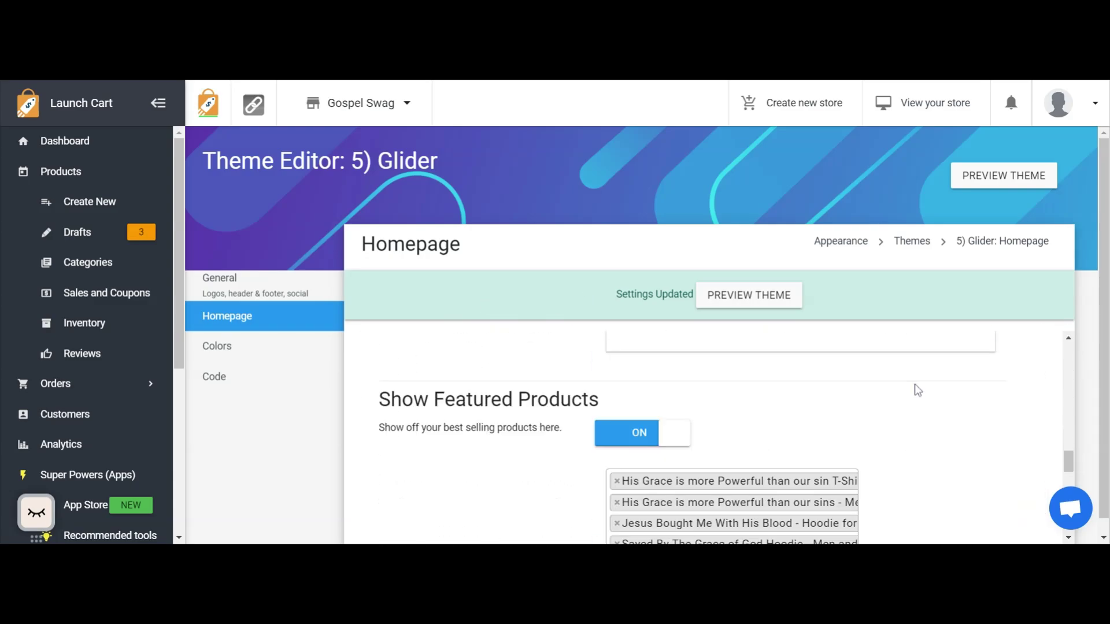
scroll(449, 411, "down", 10)
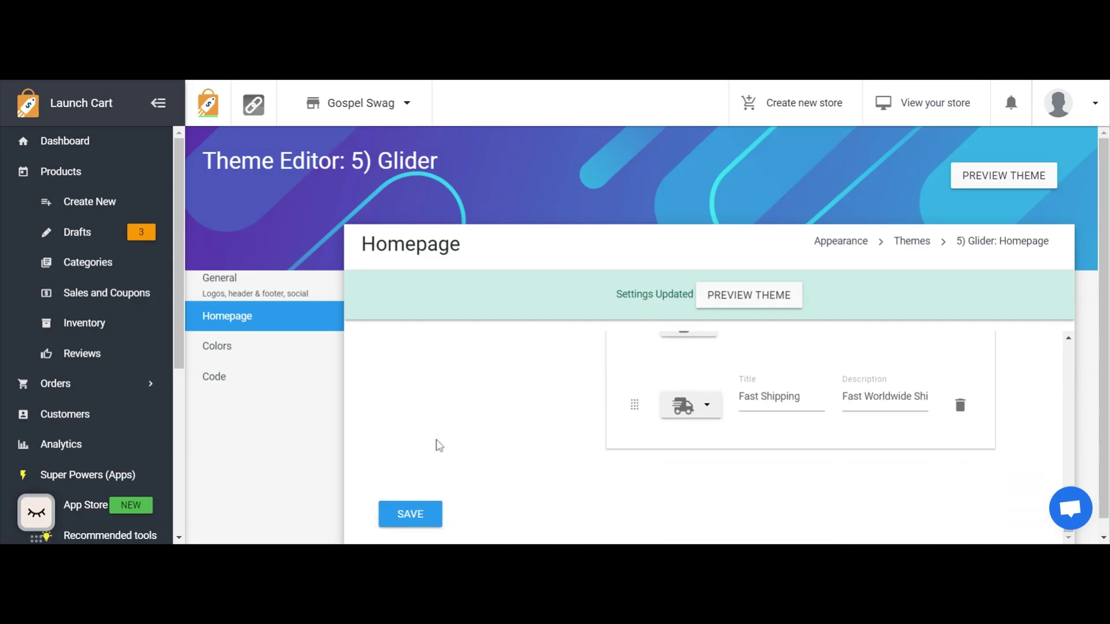
left_click(409, 517)
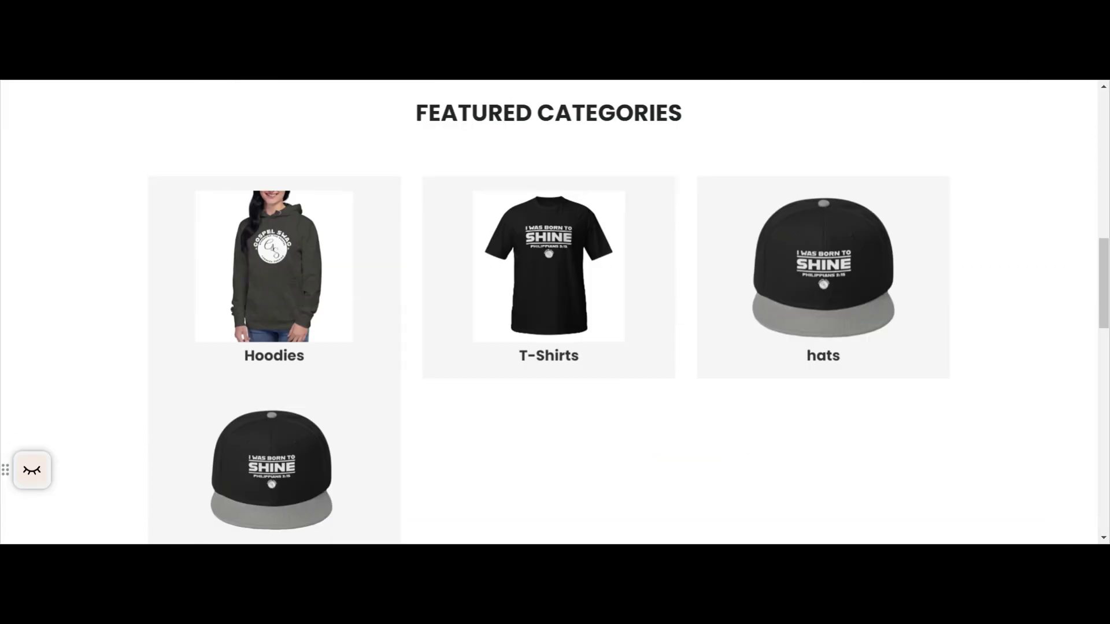
Reload the storefront homepage and review the slider, the Featured Categories and the Featured Products sections.
key("F5")
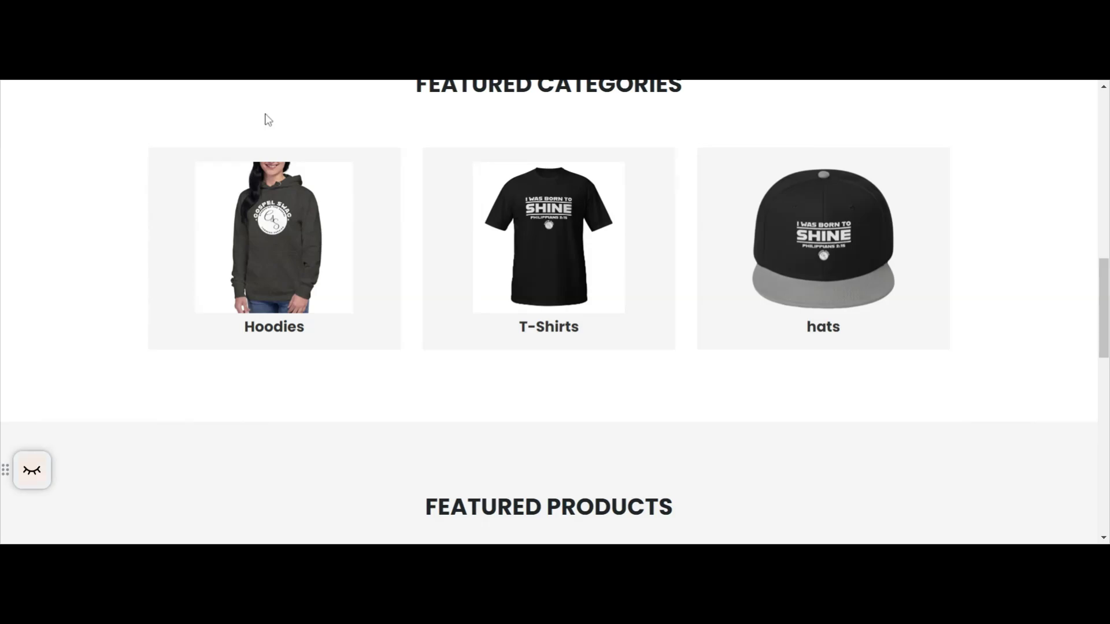
scroll(329, 167, "up", 1)
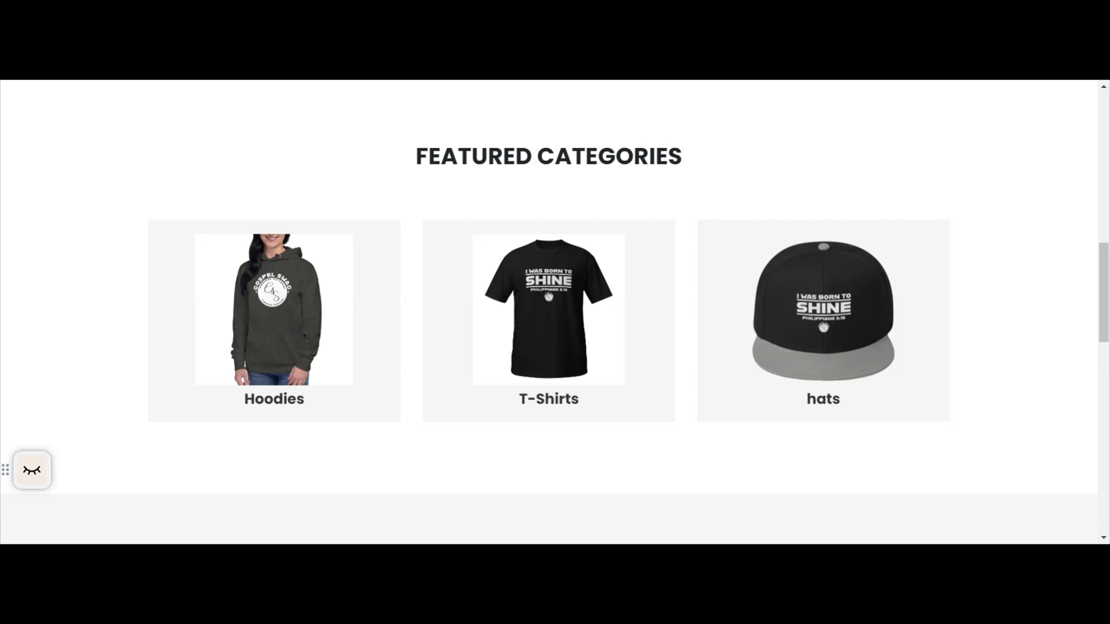
scroll(409, 214, "up", 9)
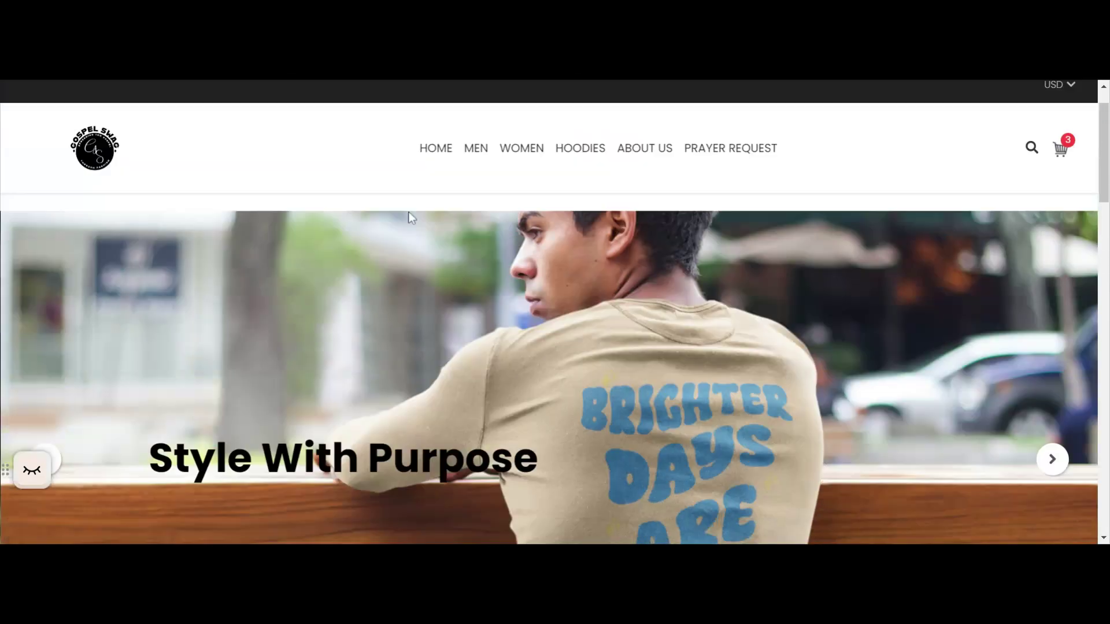
scroll(409, 207, "down", 4)
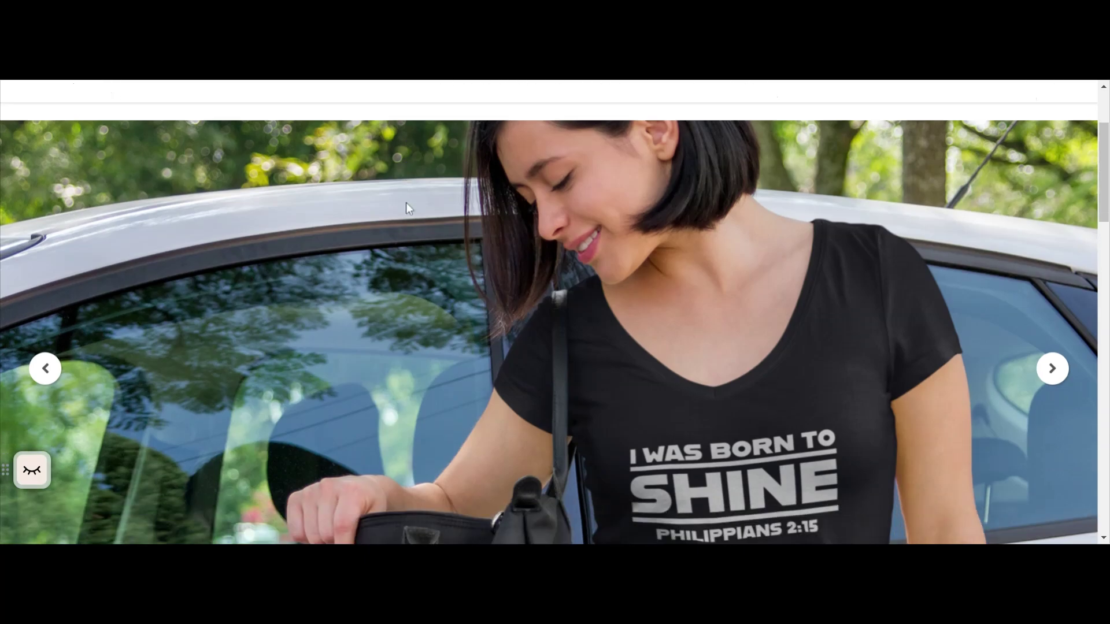
scroll(408, 207, "down", 8)
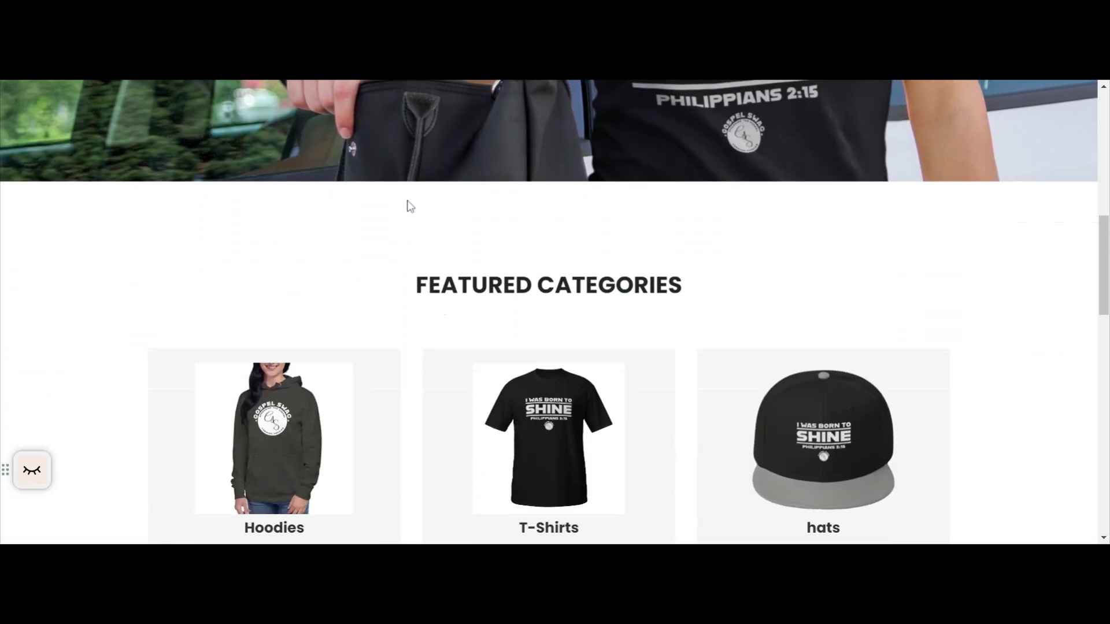
scroll(408, 206, "down", 7)
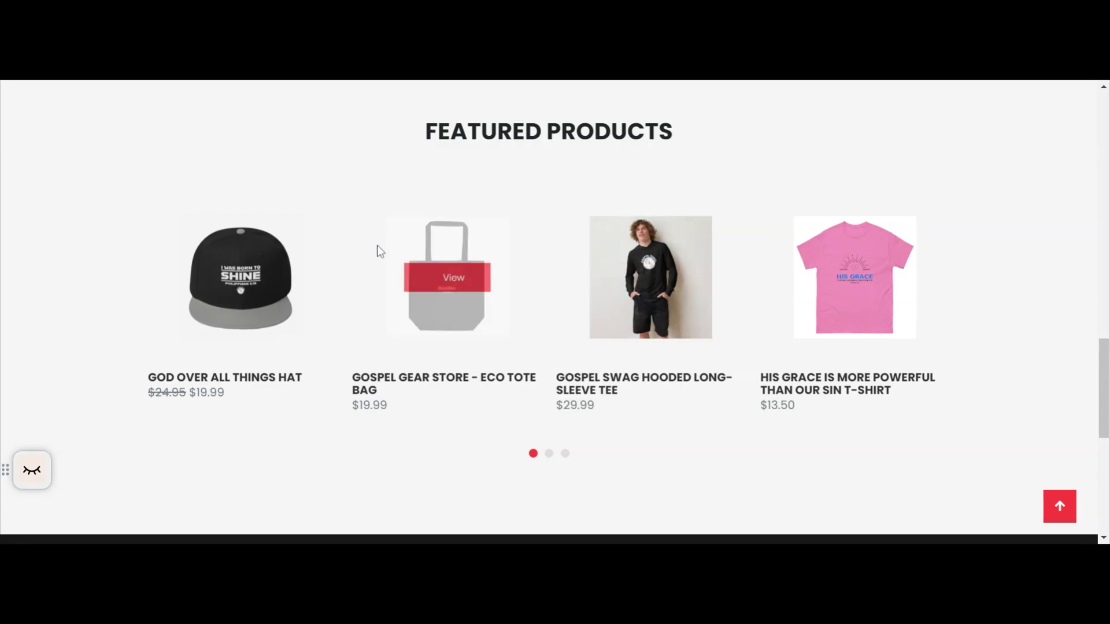
Reopen the theme's Homepage settings, remove God Over All Things Hat from Show Featured Products, and save.
left_click(202, 80)
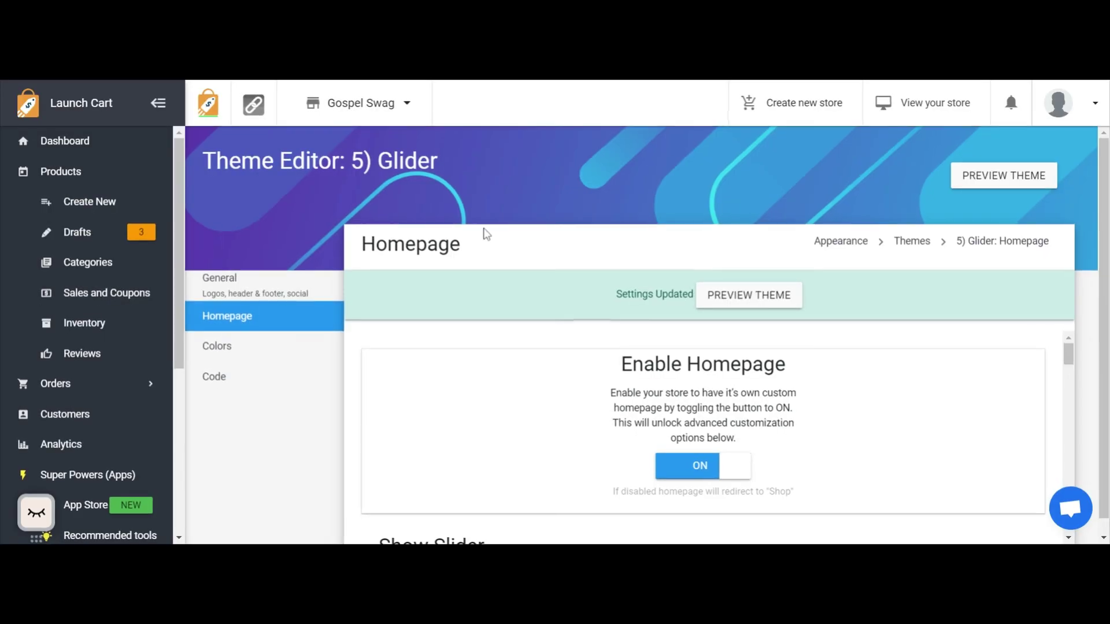
left_click(236, 318)
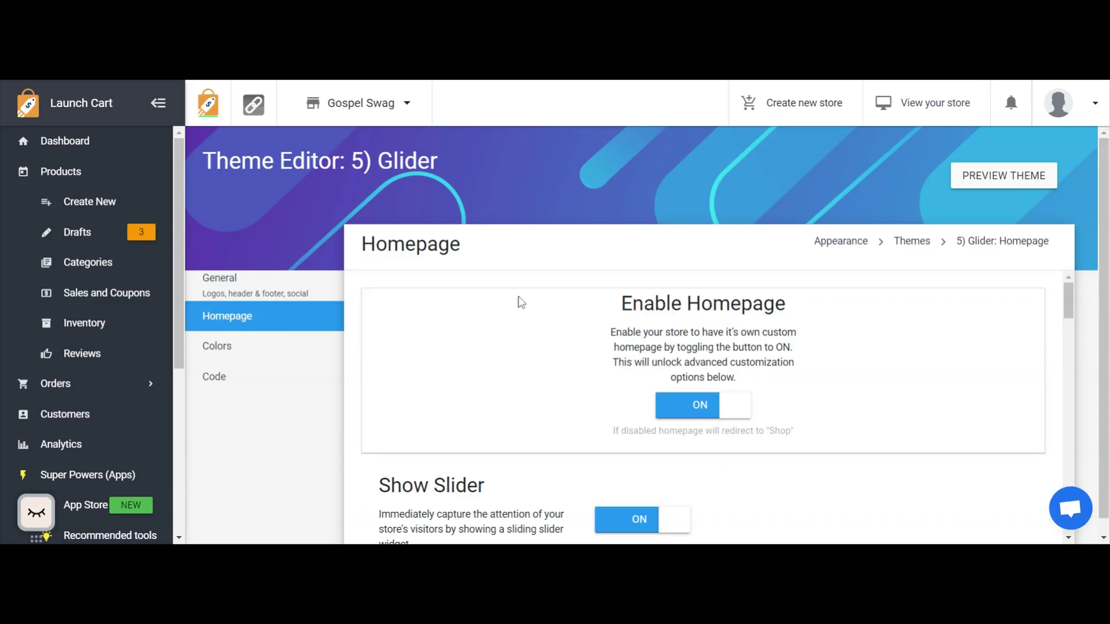
scroll(521, 302, "down", 15)
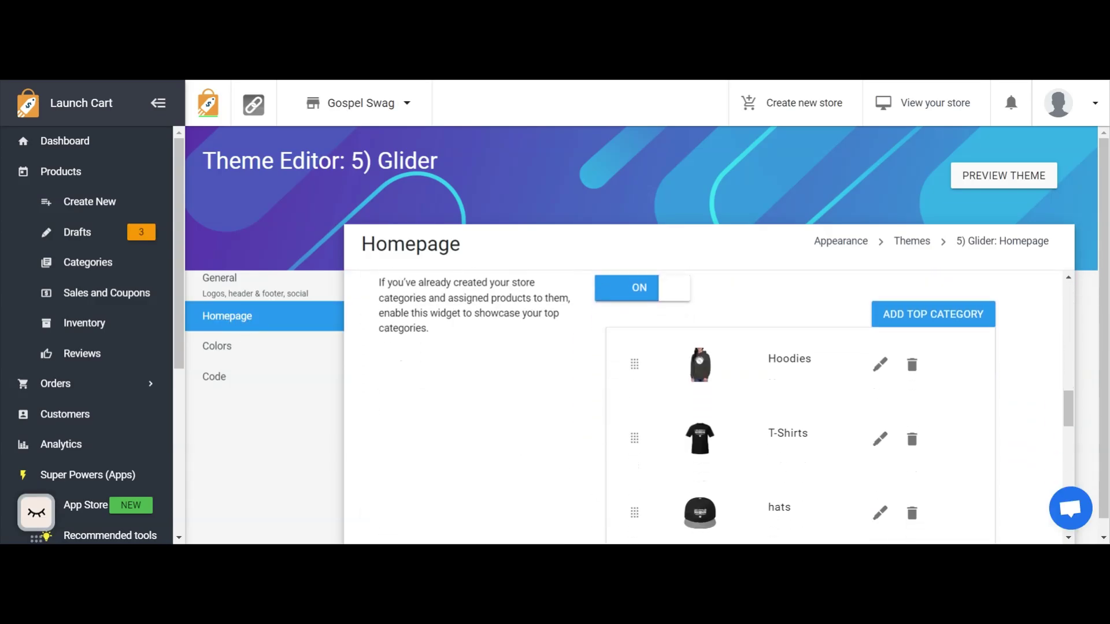
scroll(529, 312, "down", 5)
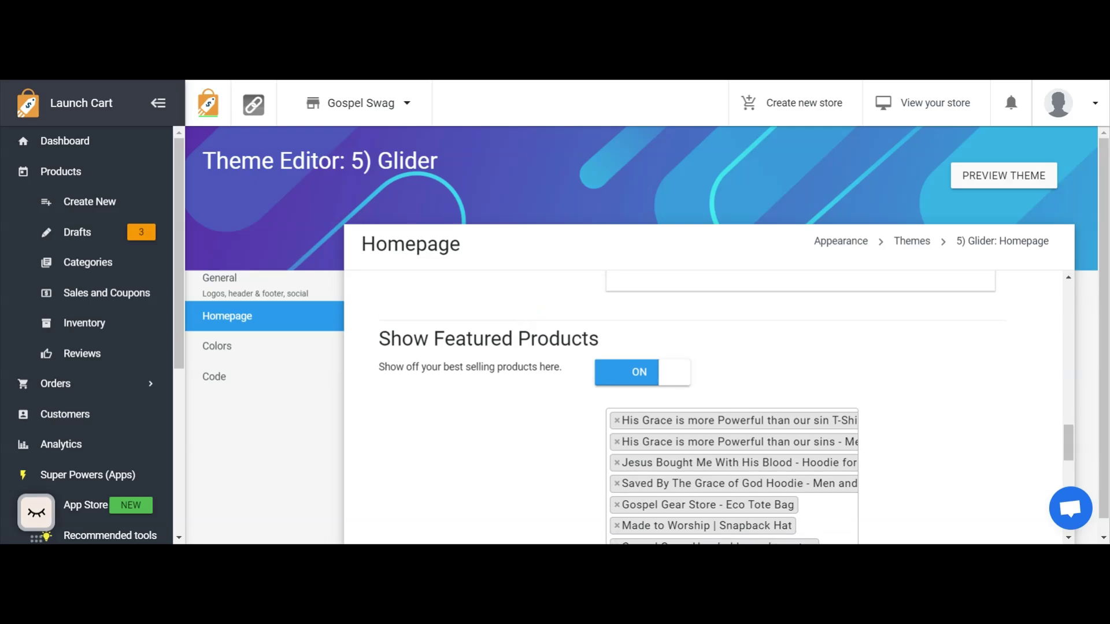
scroll(703, 407, "down", 1)
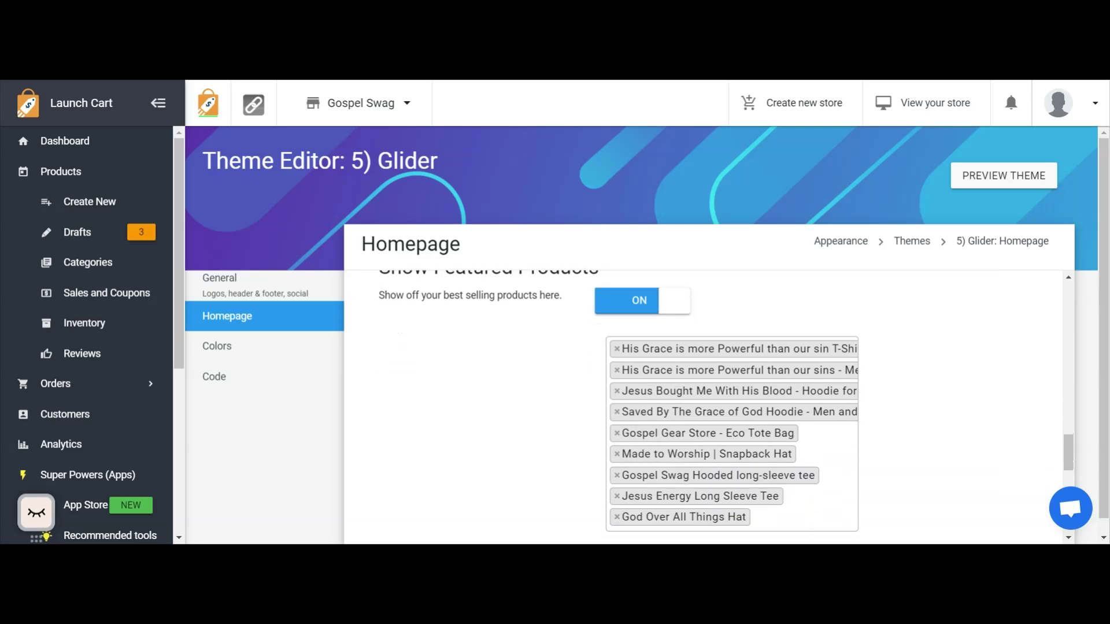
left_click(617, 518)
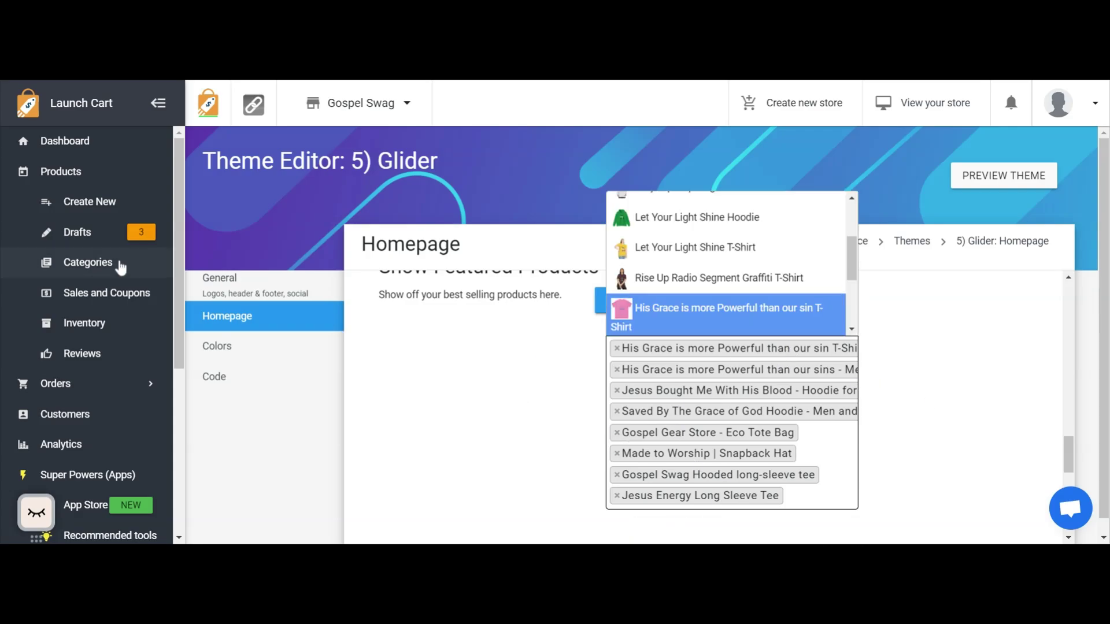
left_click(56, 180)
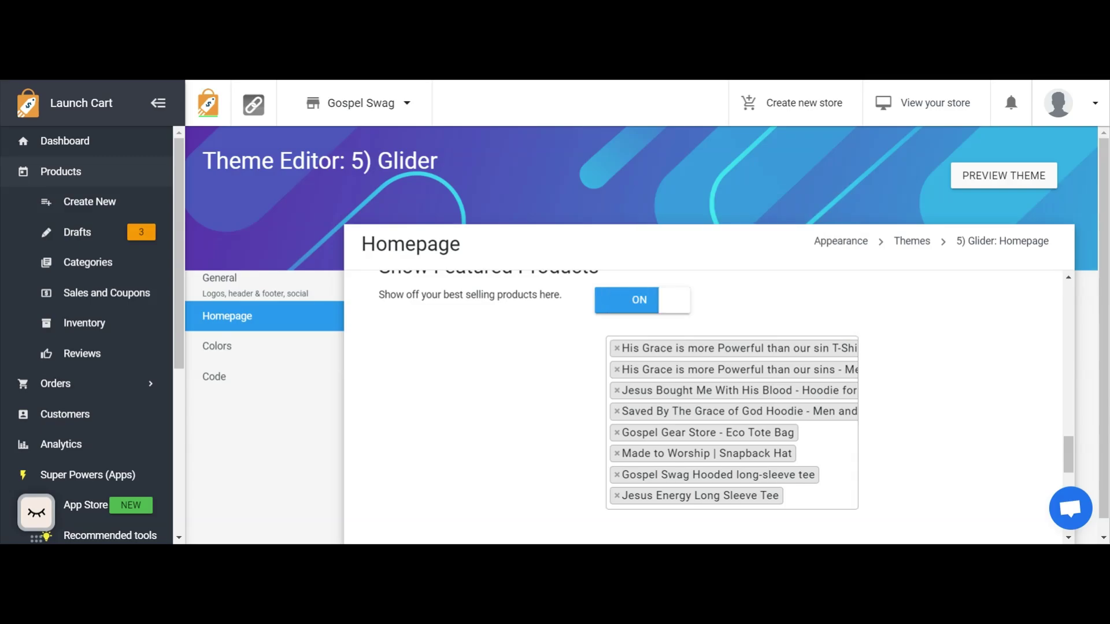
scroll(623, 394, "down", 8)
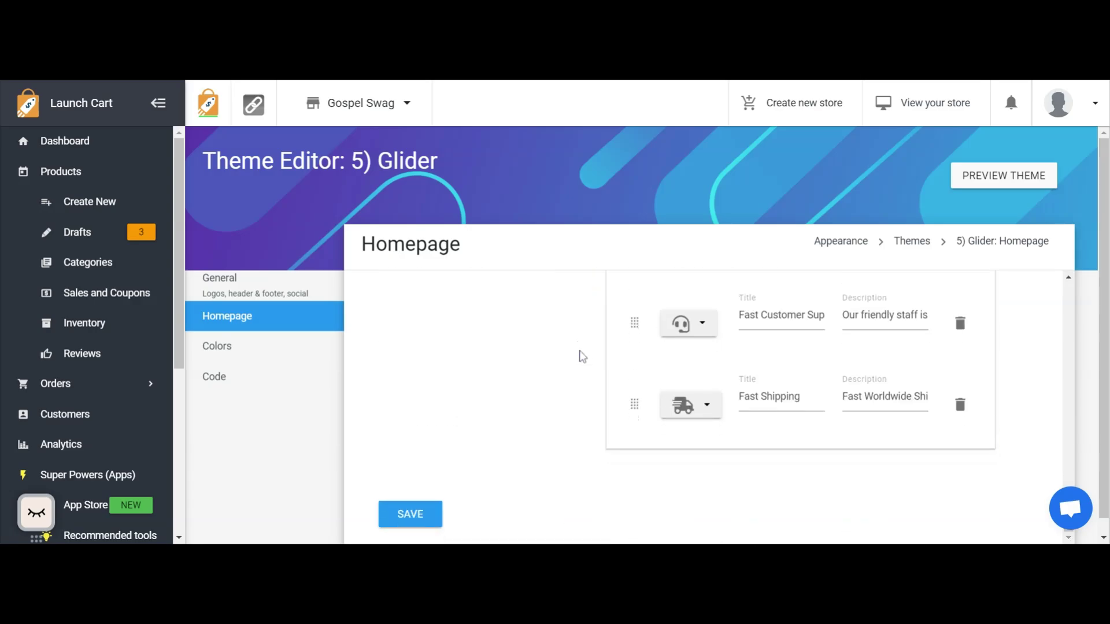
left_click(413, 514)
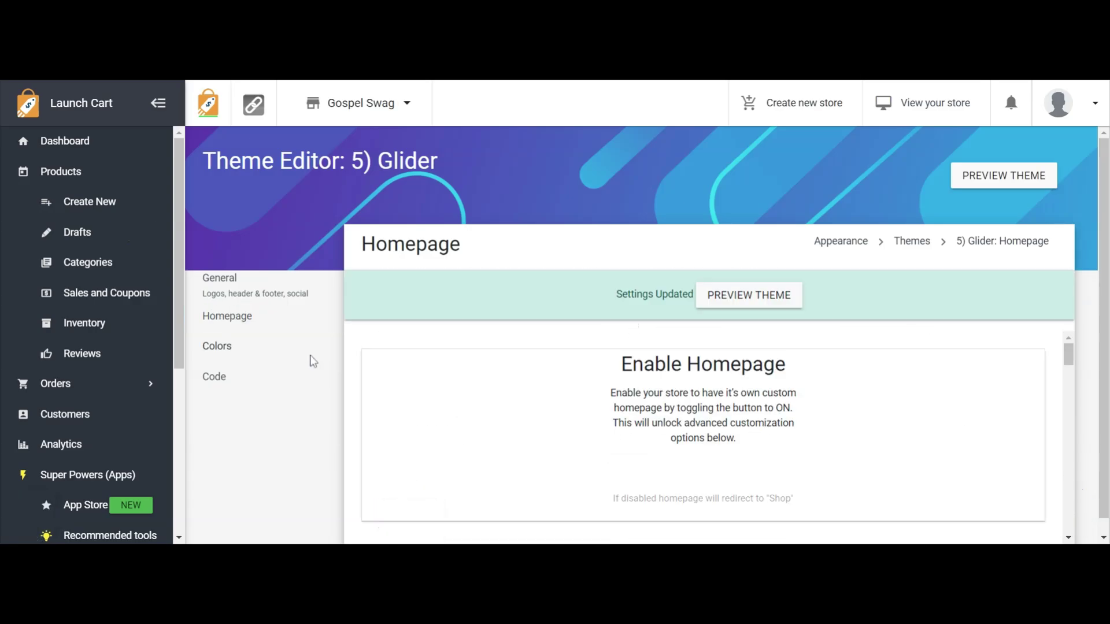
Delete the God Over All Things Hat product from the store's product list and confirm the deletion.
left_click(73, 174)
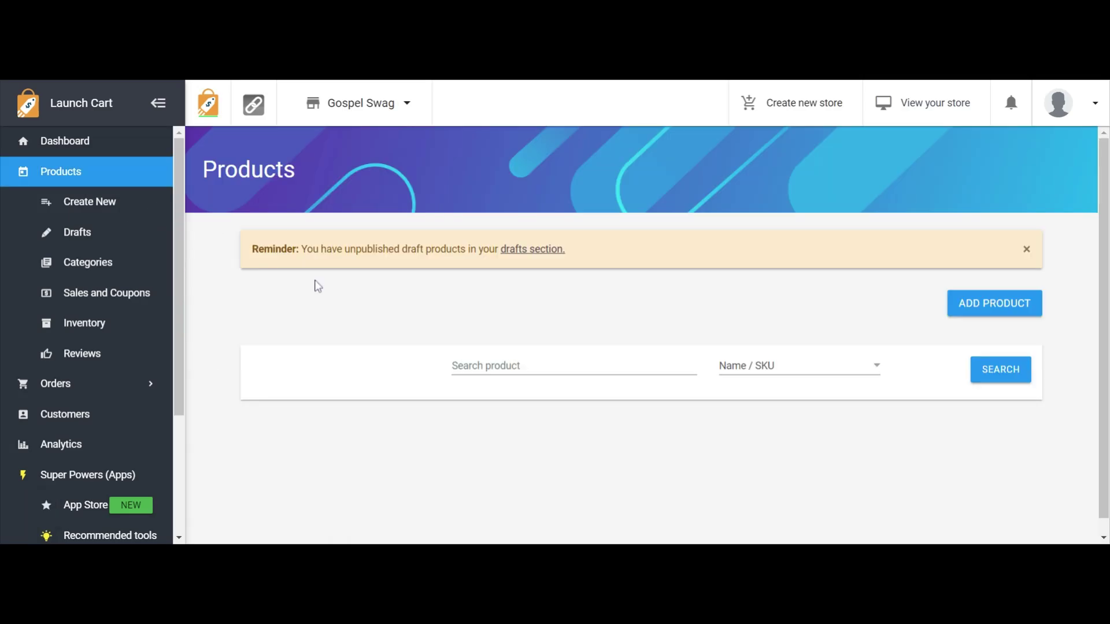
scroll(424, 328, "down", 3)
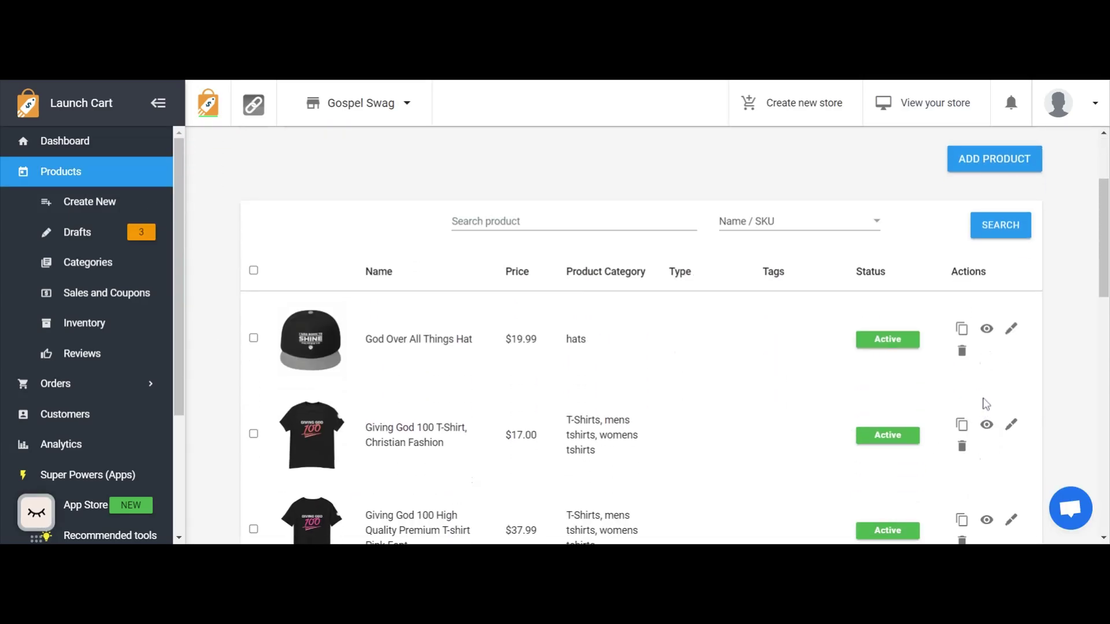
left_click(962, 351)
left_click(584, 267)
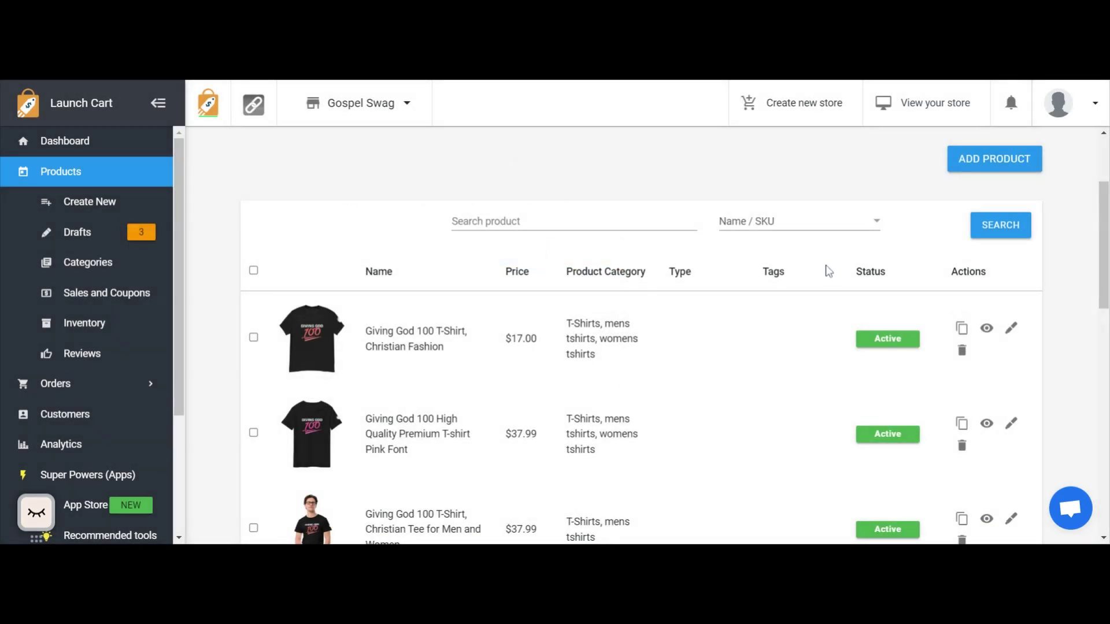
Start a new product, naming it "I Was Born To Shine" with the SKU IWBTS.
left_click(985, 166)
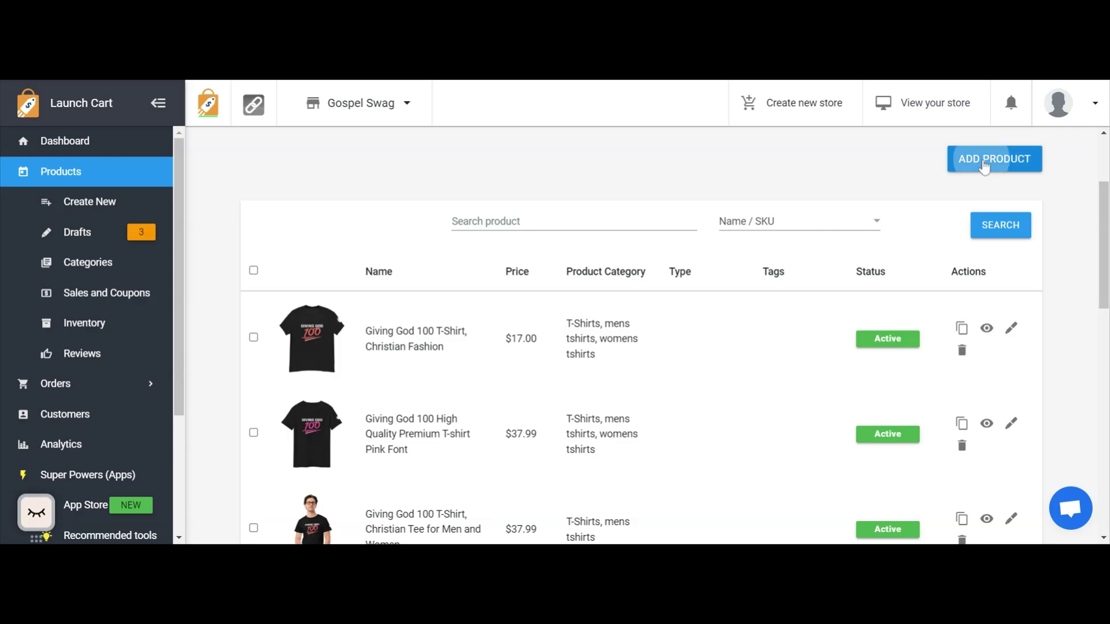
left_click(355, 392)
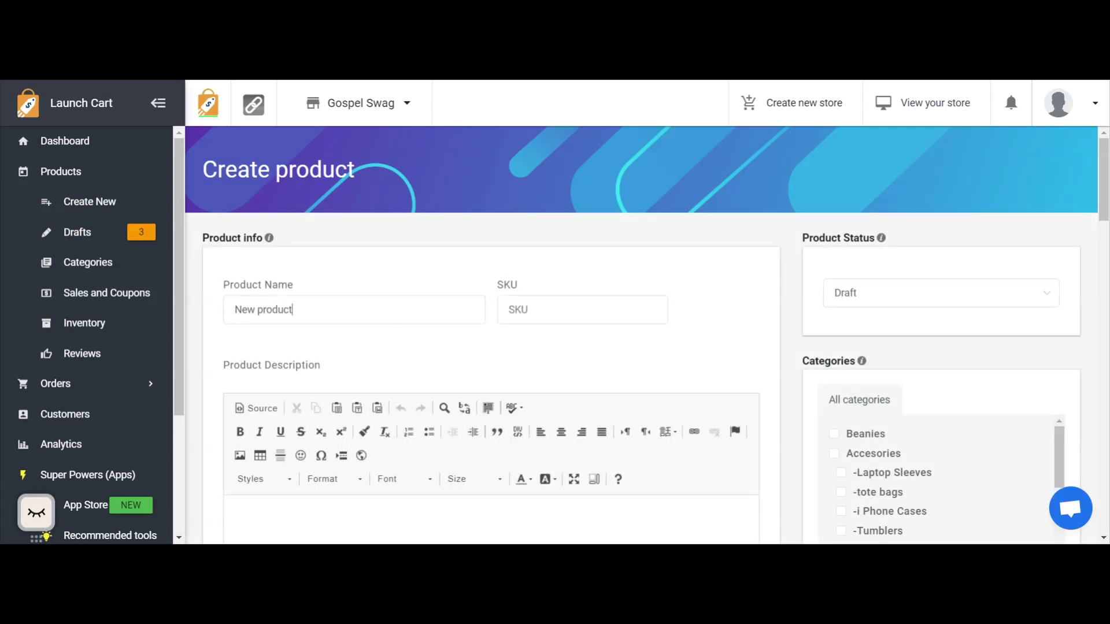
type("I W")
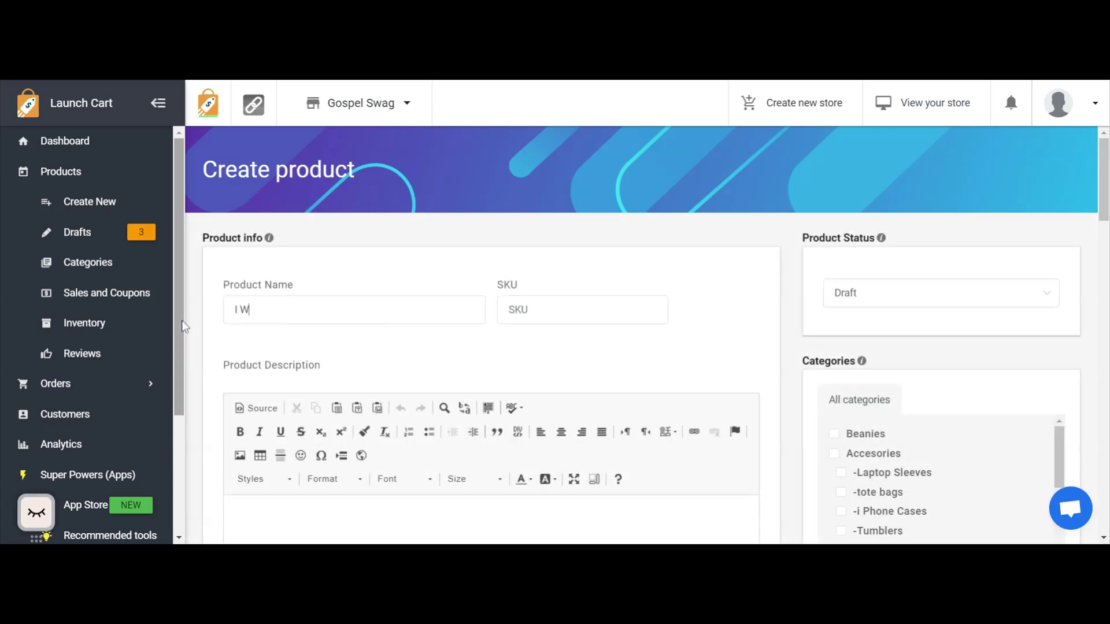
type("as Born To Shine")
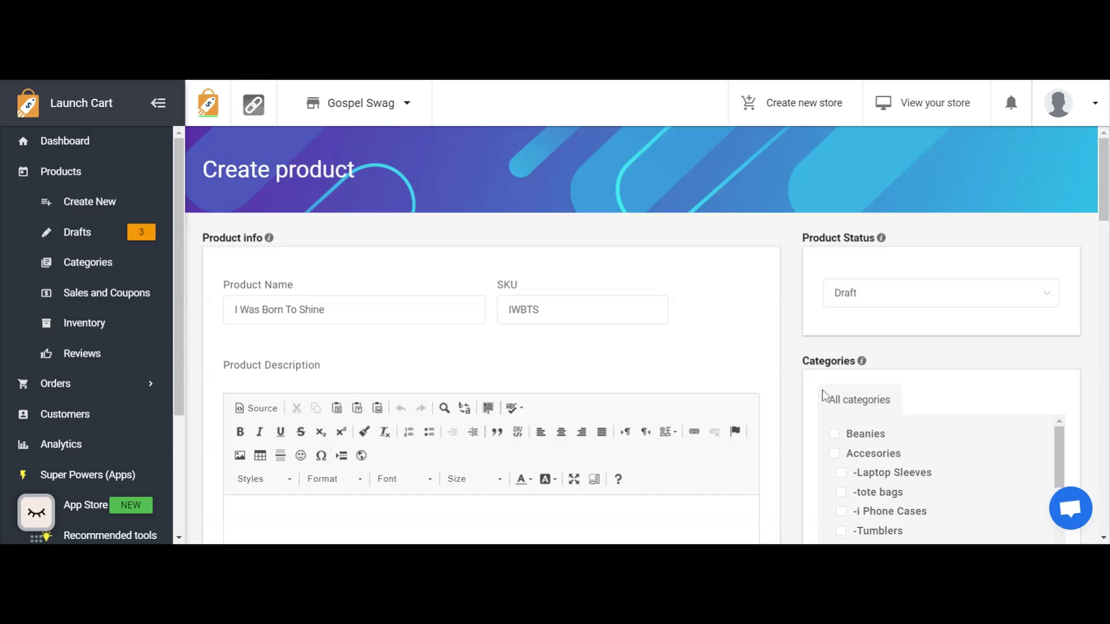
Copy the product name into the Product Description so it reads "I Was Born To Shine".
scroll(379, 285, "down", 3)
scroll(491, 347, "up", 3)
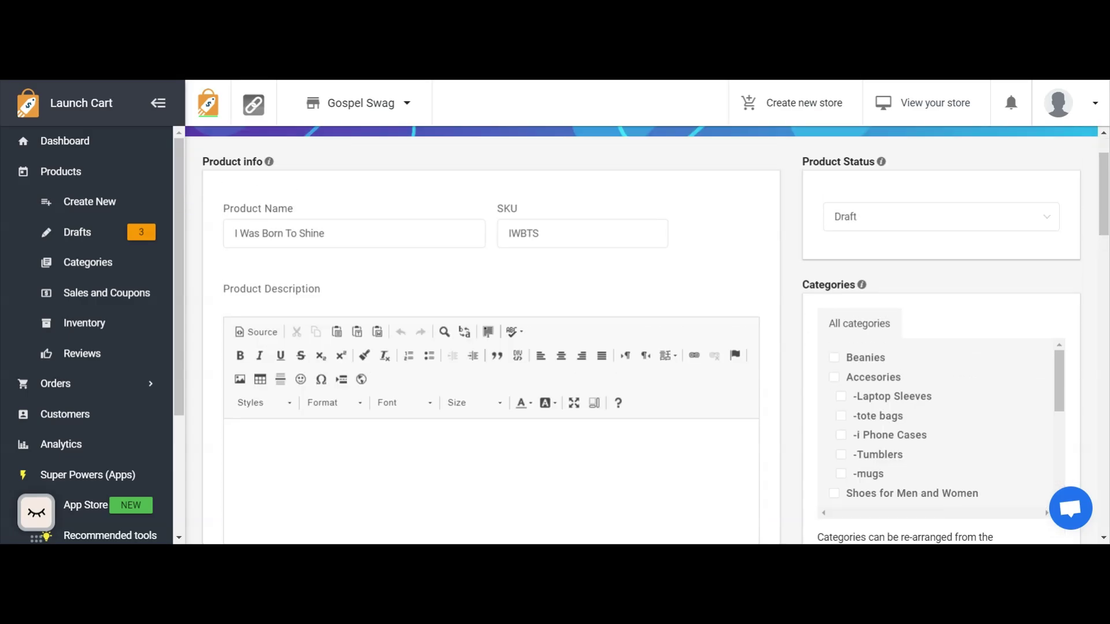
left_click_drag(326, 238, 156, 256)
key("ctrl+c")
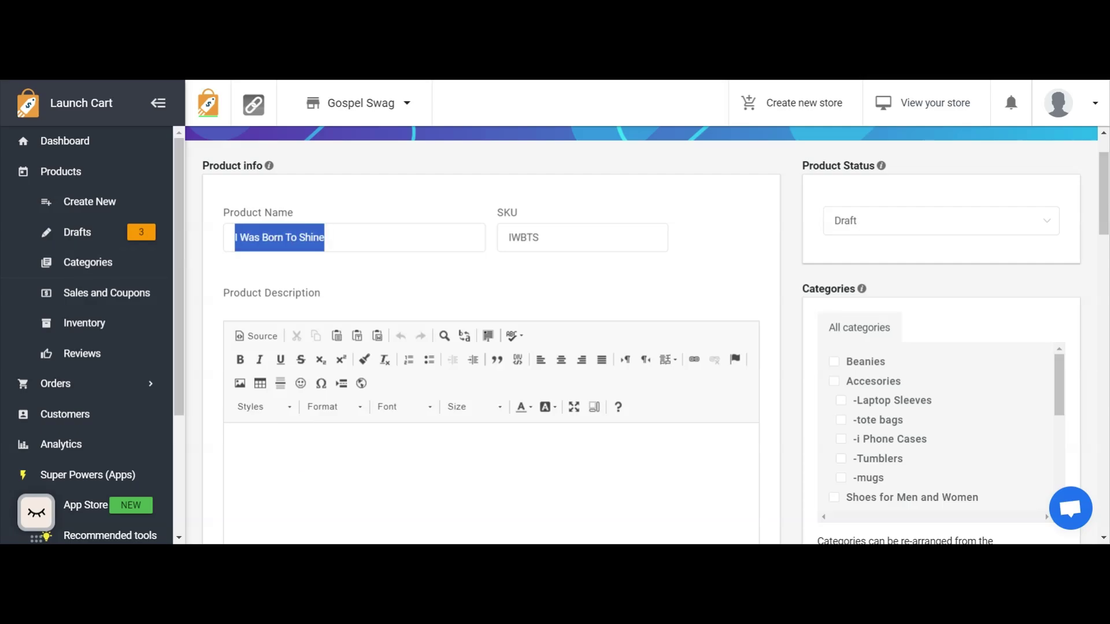
left_click(239, 445)
key("ctrl+v")
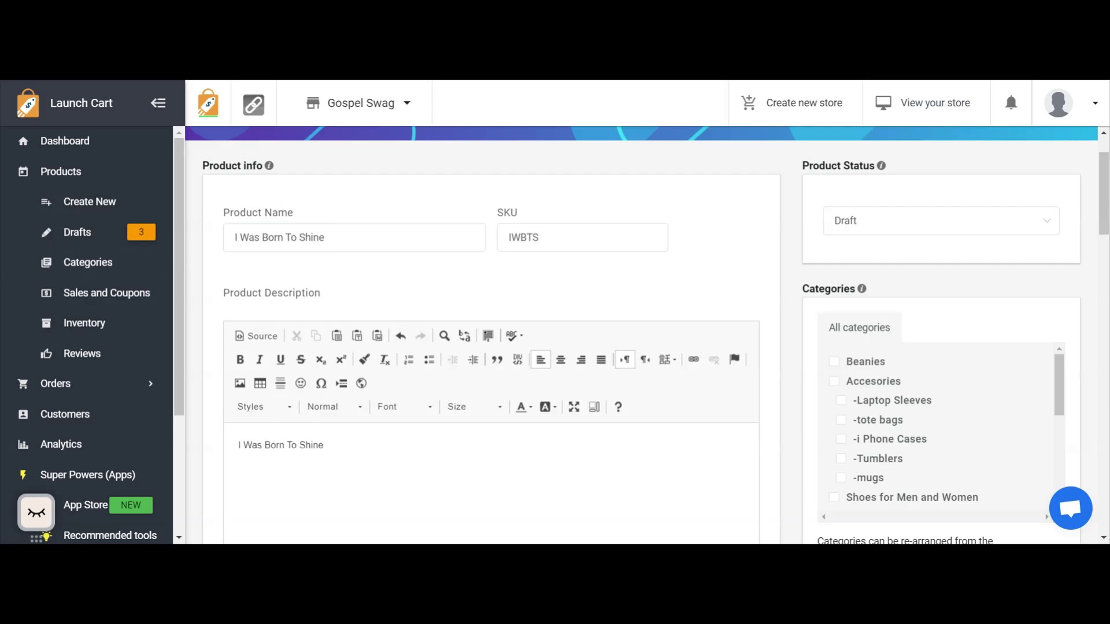
Set the product's price to 19.99 and its compare-at price to 24.95.
scroll(468, 309, "down", 4)
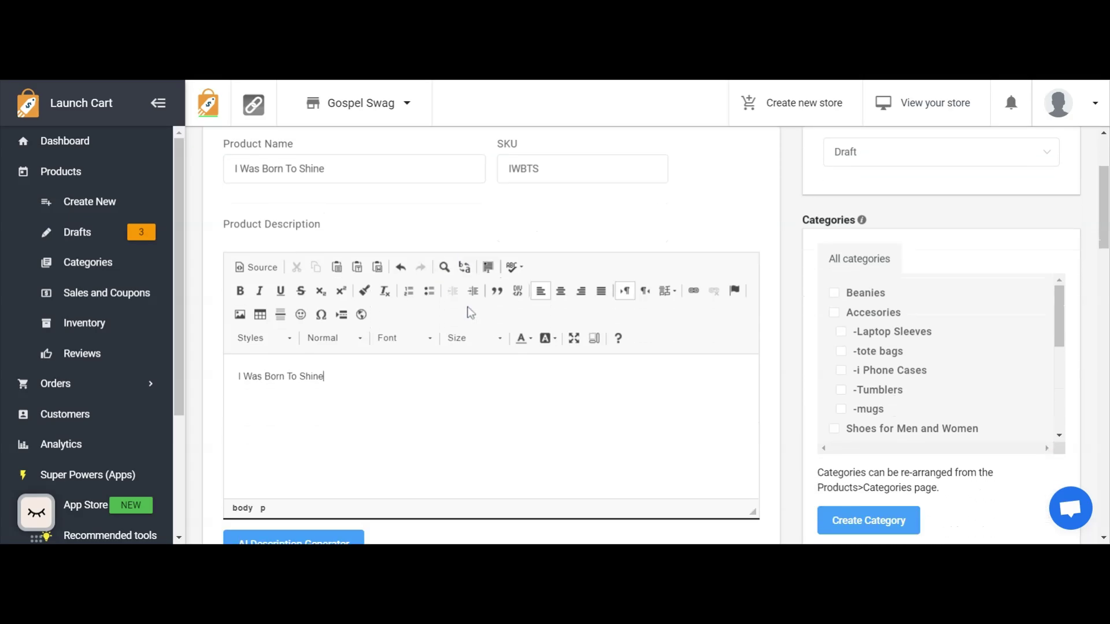
scroll(278, 376, "down", 4)
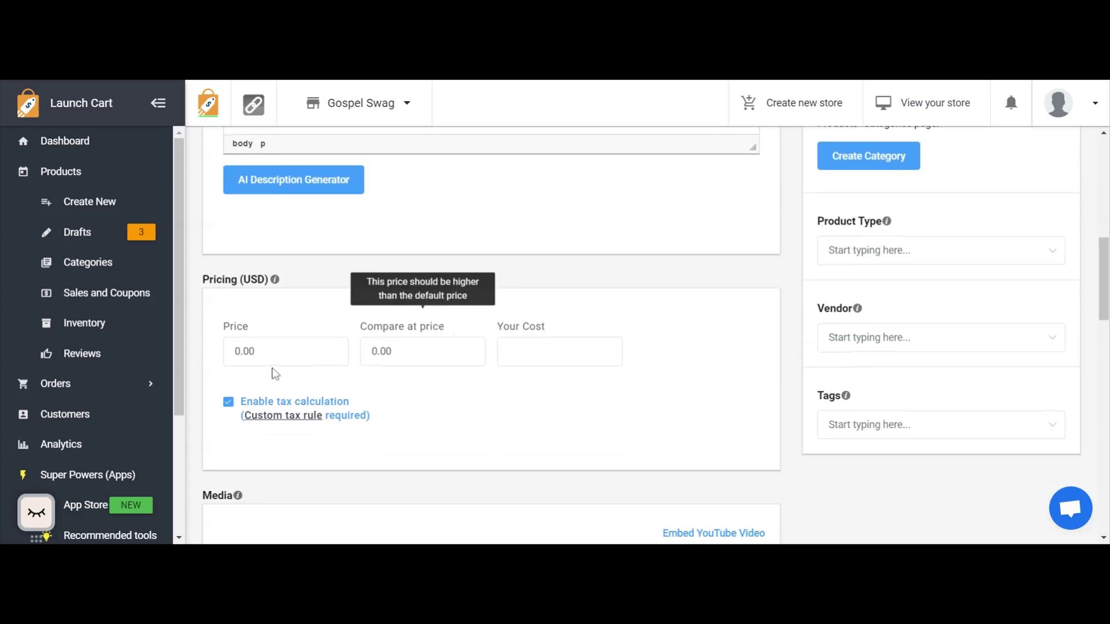
left_click(243, 351)
type("19.99")
left_click_drag(390, 351, 354, 344)
type("24.95")
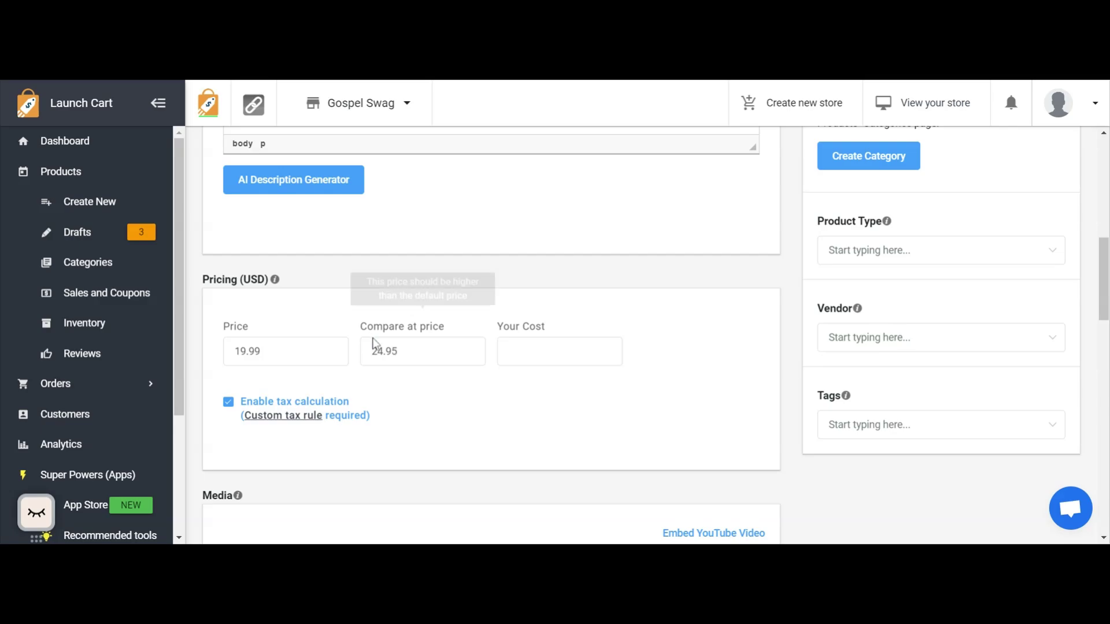
Add the black and gray I Was Born To Shine hat image to the product's media and save the product.
scroll(371, 342, "down", 5)
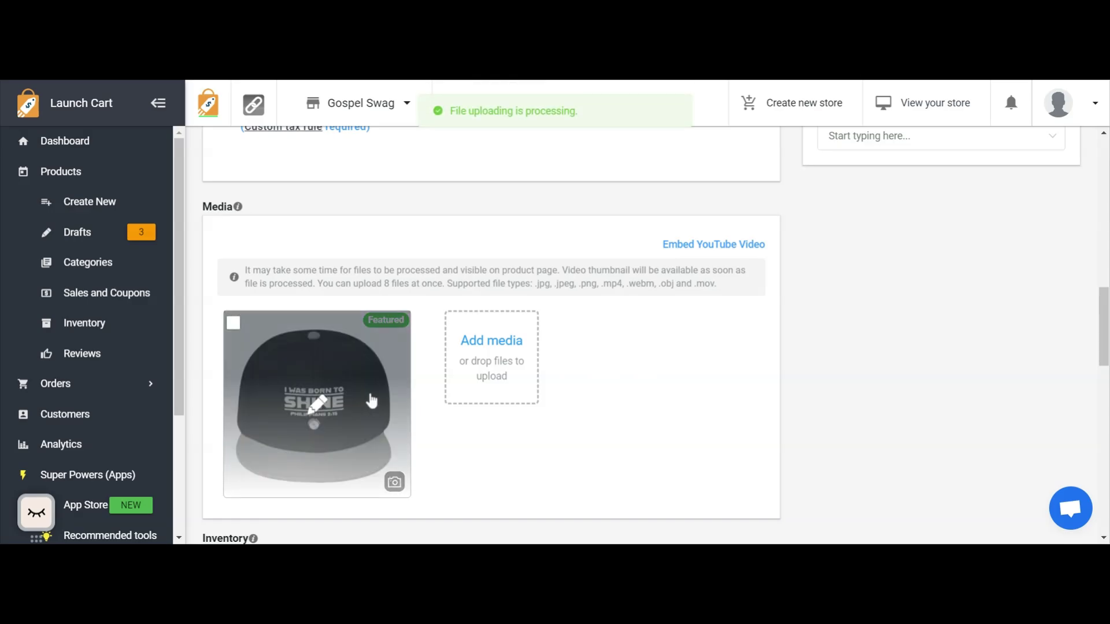
scroll(503, 373, "down", 5)
scroll(503, 375, "down", 10)
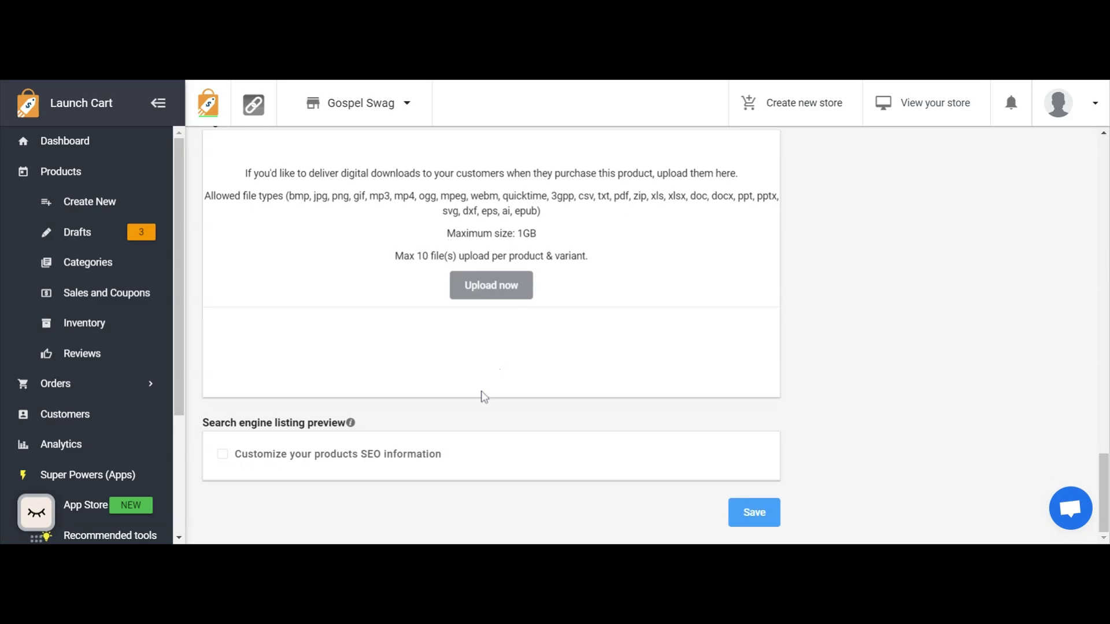
left_click(266, 455)
left_click(267, 462)
left_click(770, 514)
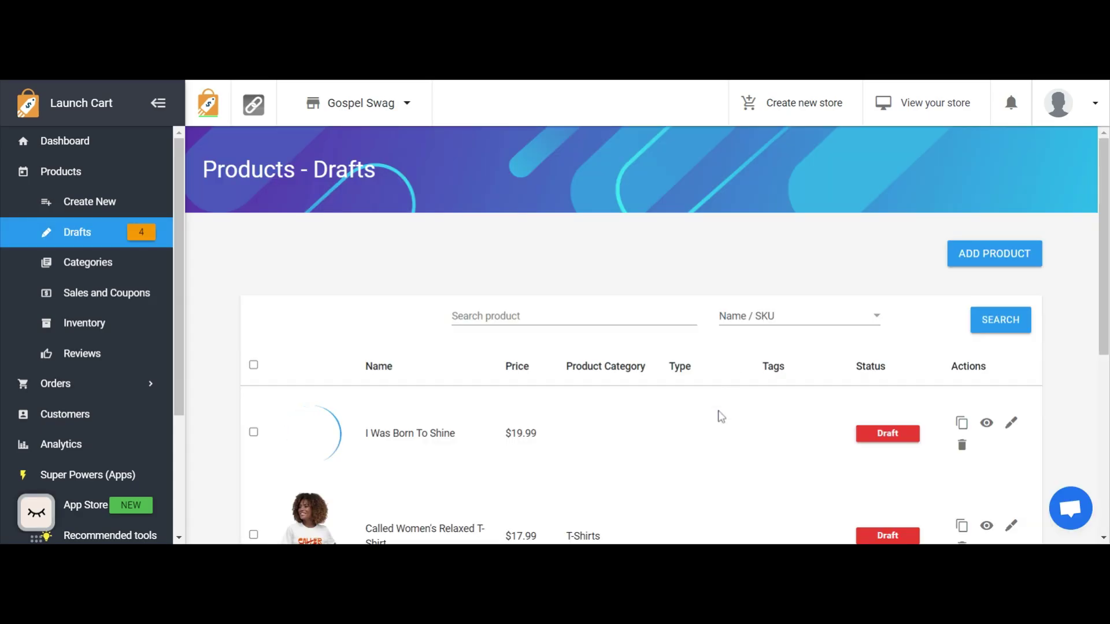
Reopen the I Was Born To Shine draft, set its status to Active, save it, and reload the storefront homepage.
left_click(1011, 426)
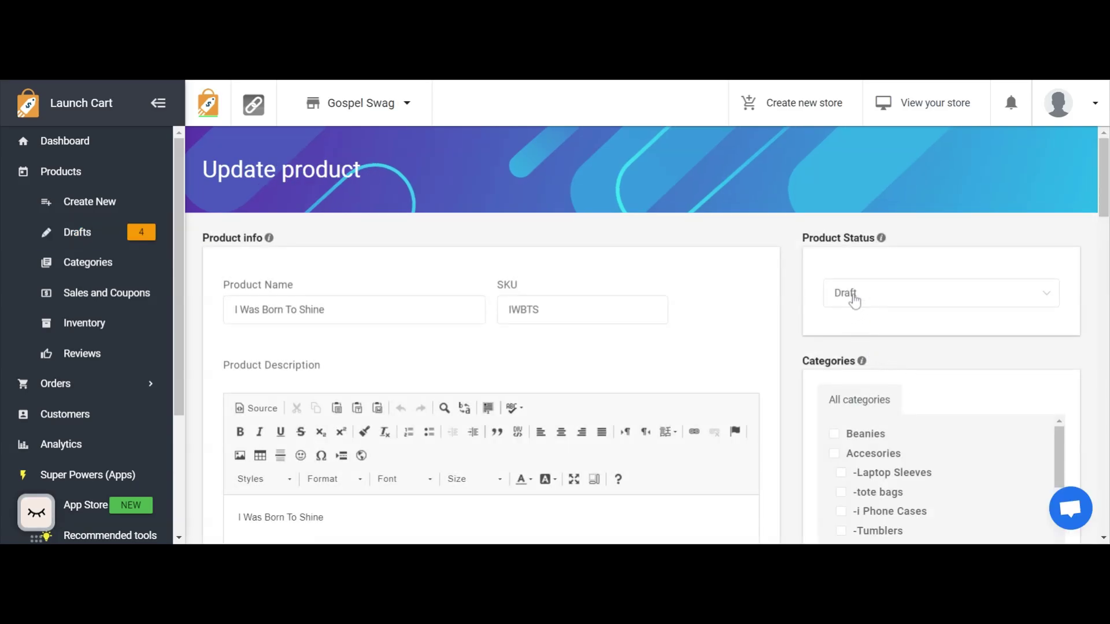
left_click(852, 303)
left_click(853, 341)
scroll(346, 298, "down", 15)
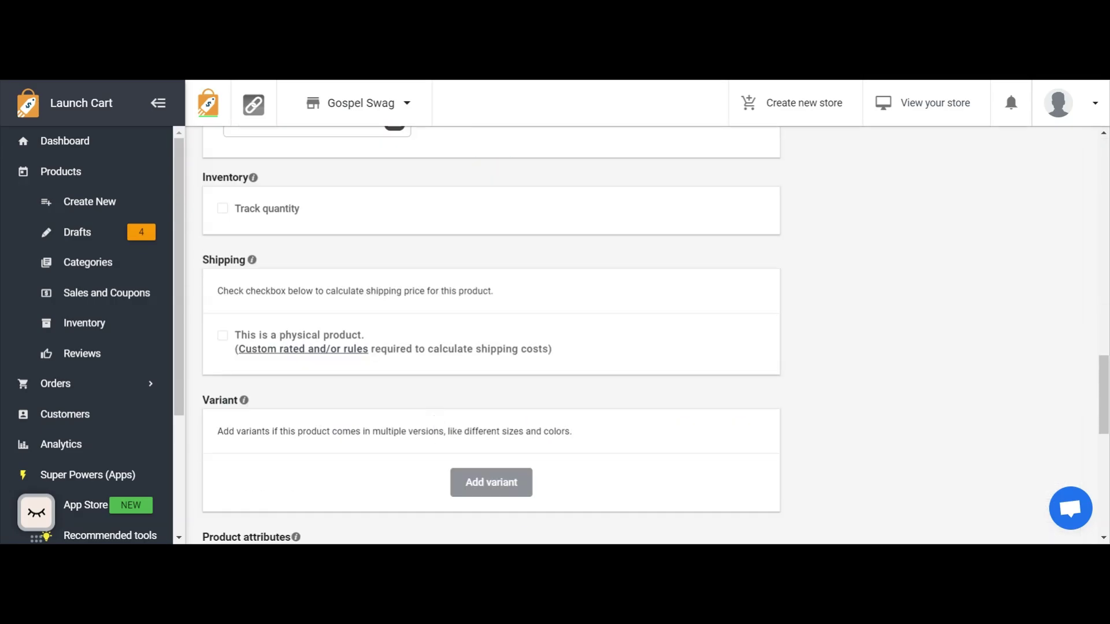
scroll(528, 460, "down", 10)
left_click(746, 537)
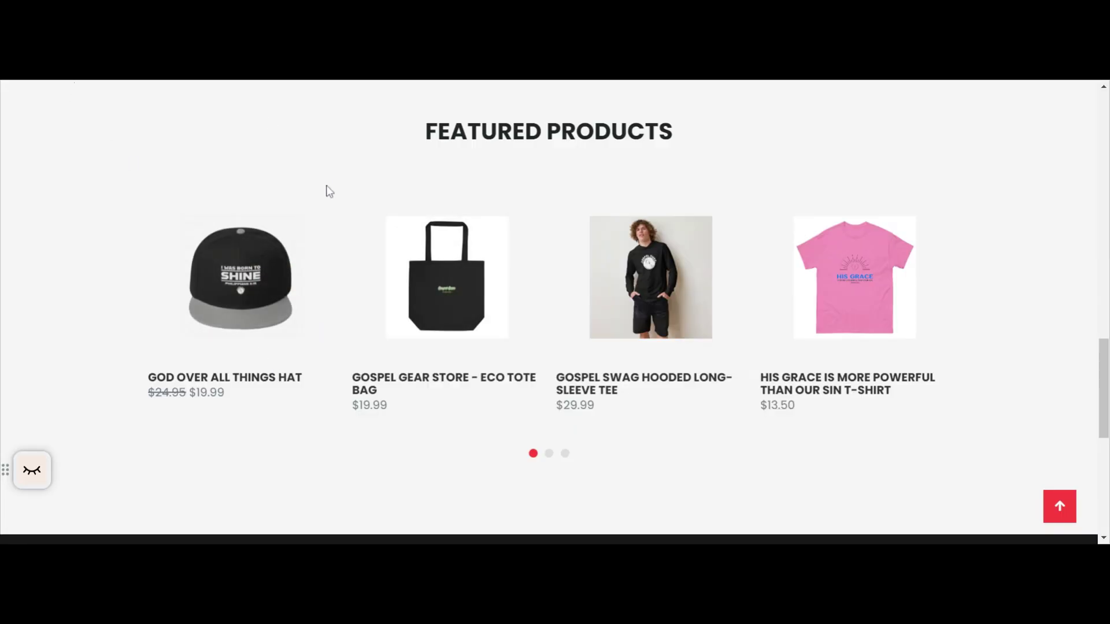
key("F5")
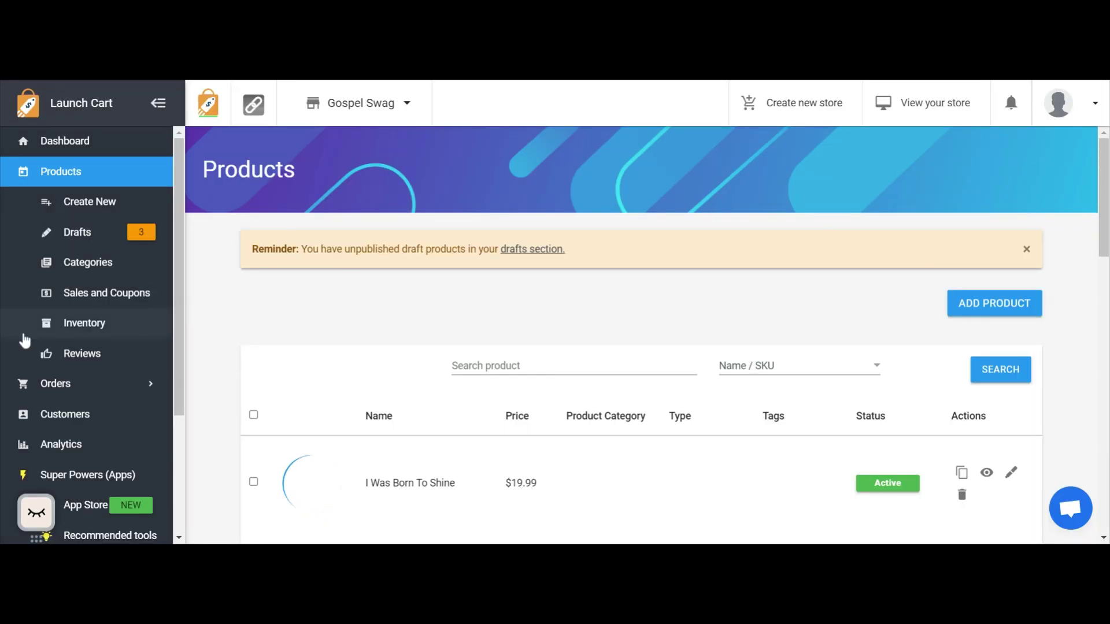
Switch back to the Launch Cart admin and open the Homepage settings of the active Glider theme.
scroll(50, 335, "down", 3)
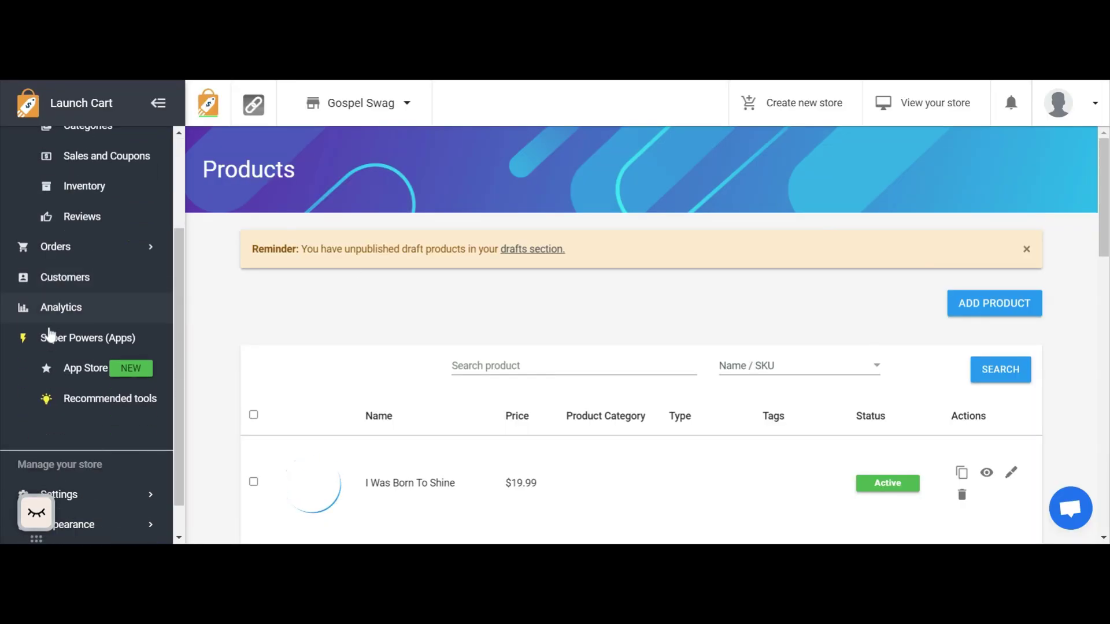
scroll(50, 332, "down", 1)
left_click(51, 486)
scroll(63, 394, "down", 1)
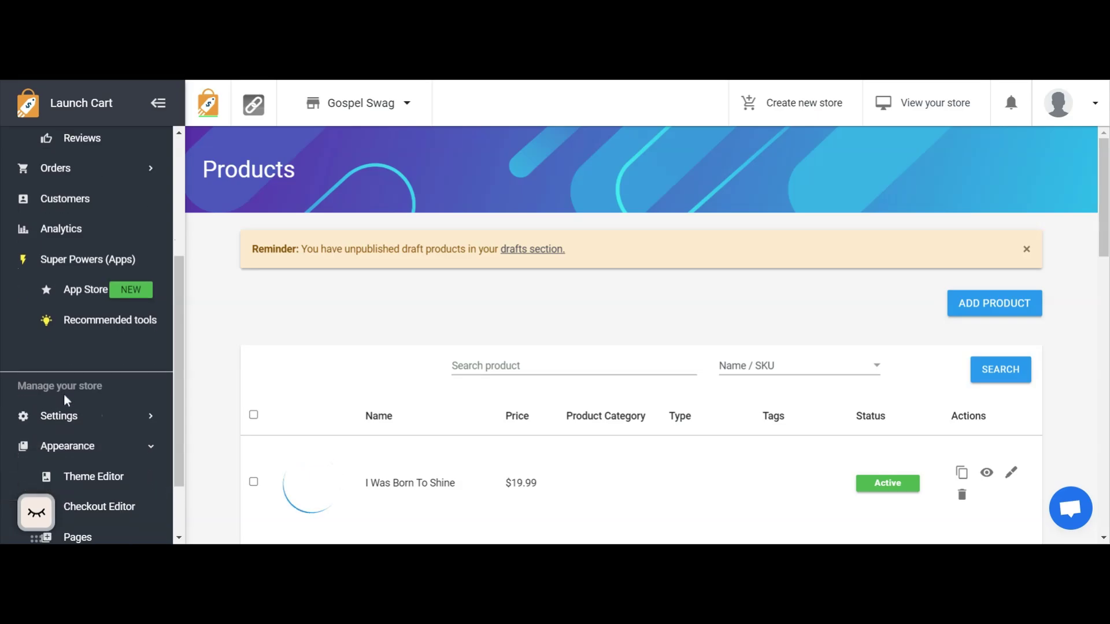
scroll(63, 396, "down", 1)
left_click(64, 395)
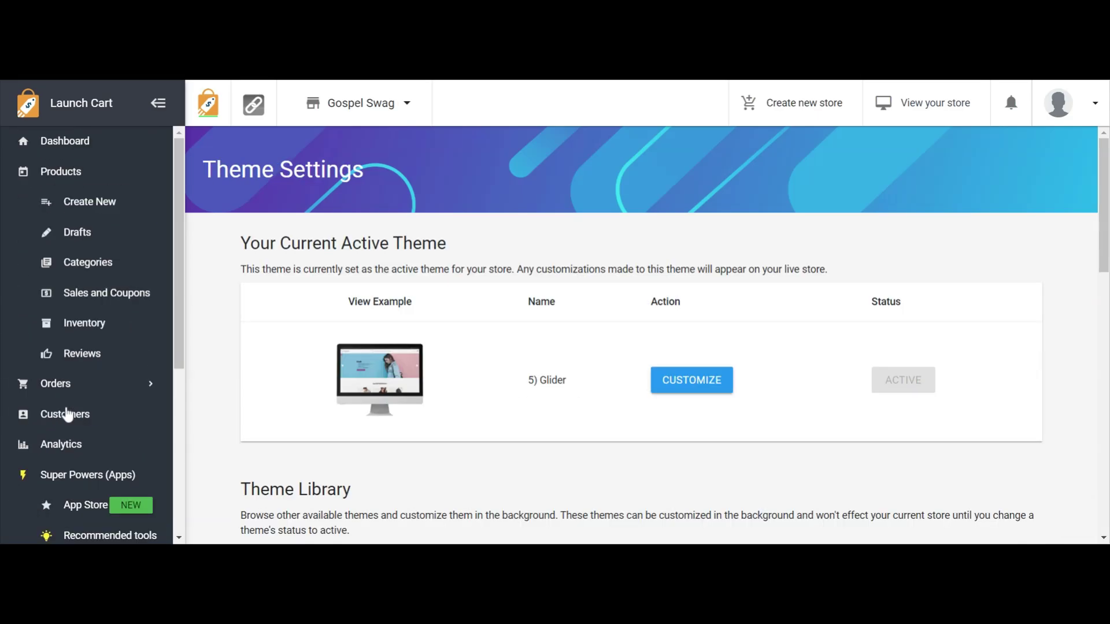
left_click(667, 386)
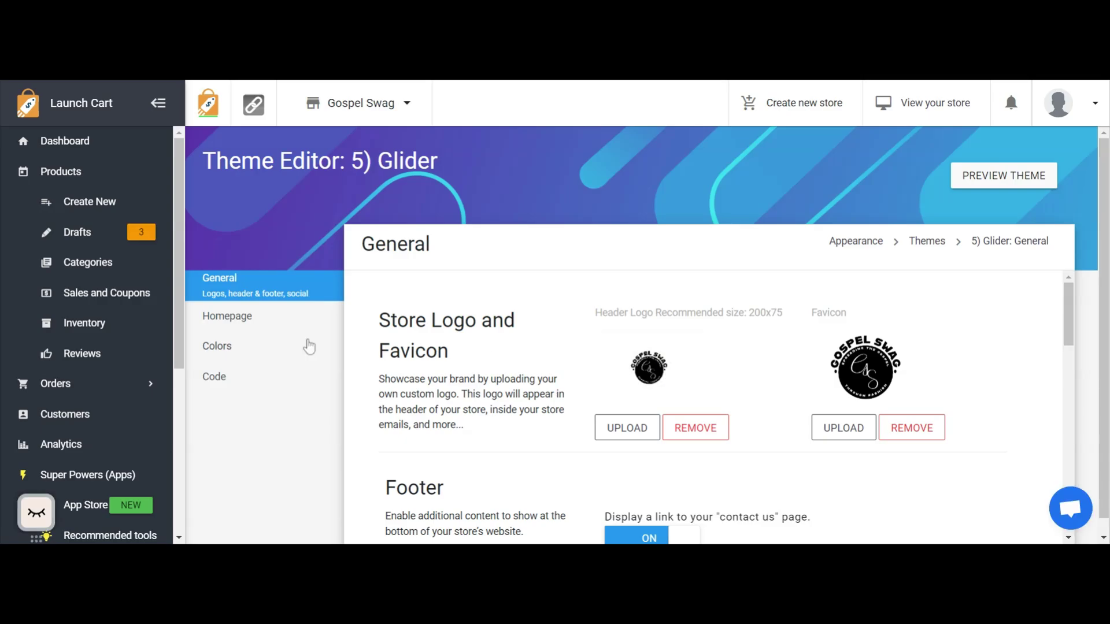
left_click(252, 330)
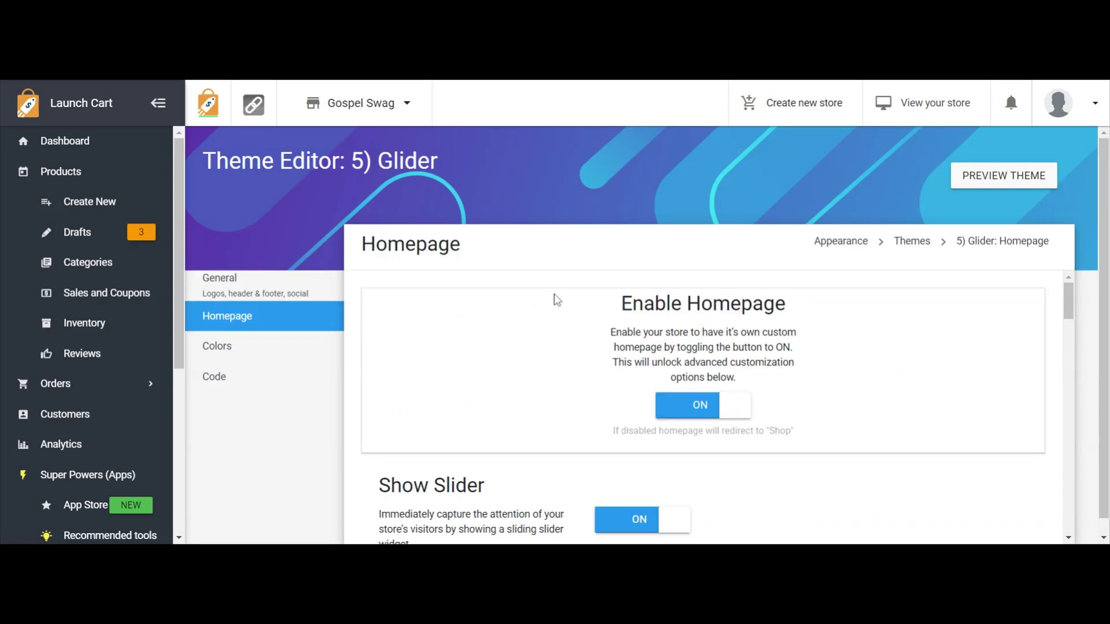
Add I Was Born To Shine to the products listed under Show Featured Products and save the Homepage settings.
scroll(558, 304, "down", 8)
scroll(566, 327, "down", 10)
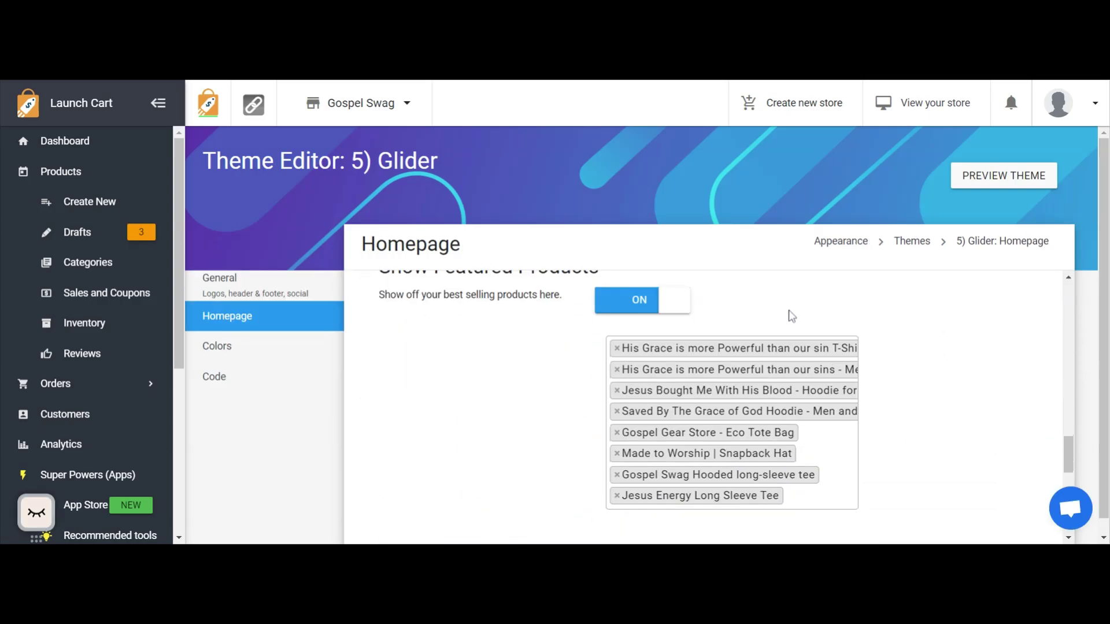
scroll(787, 323, "up", 3)
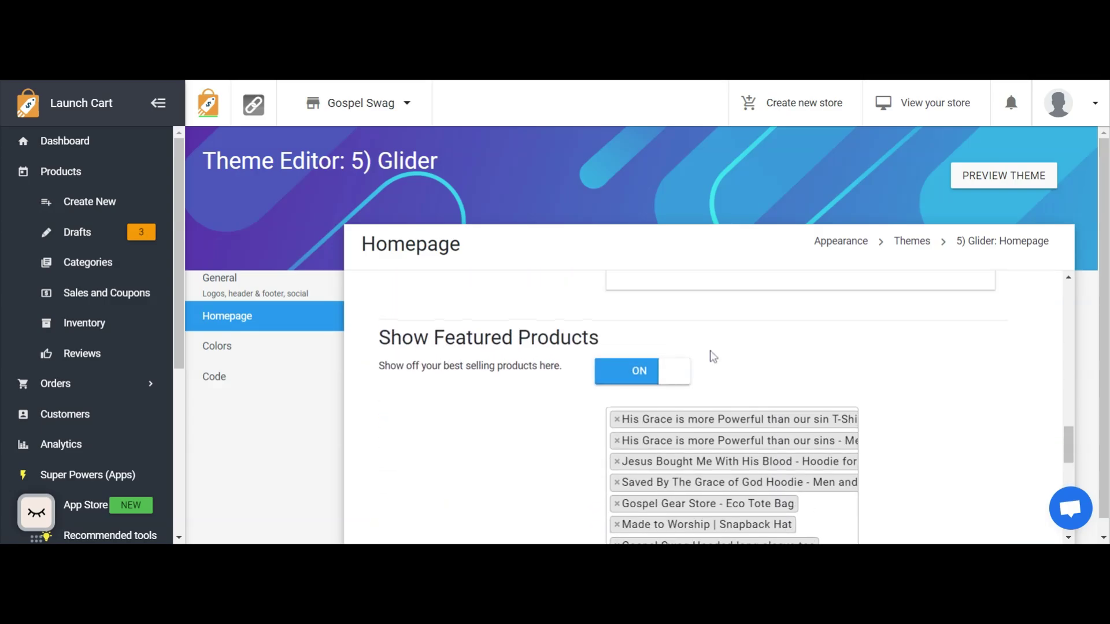
scroll(709, 371, "down", 1)
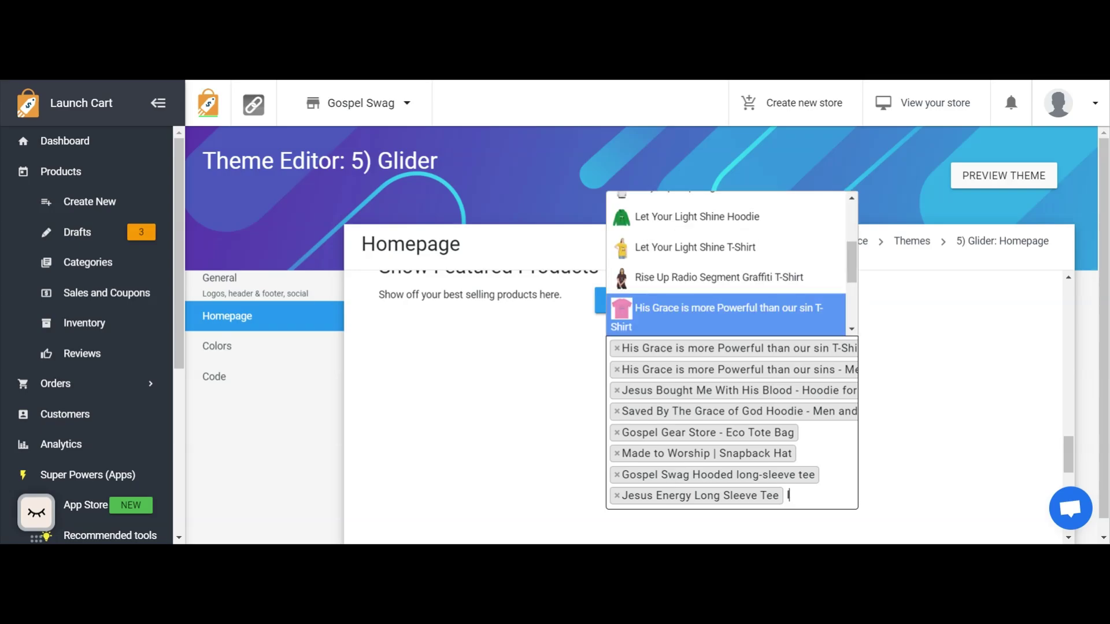
type("I Was")
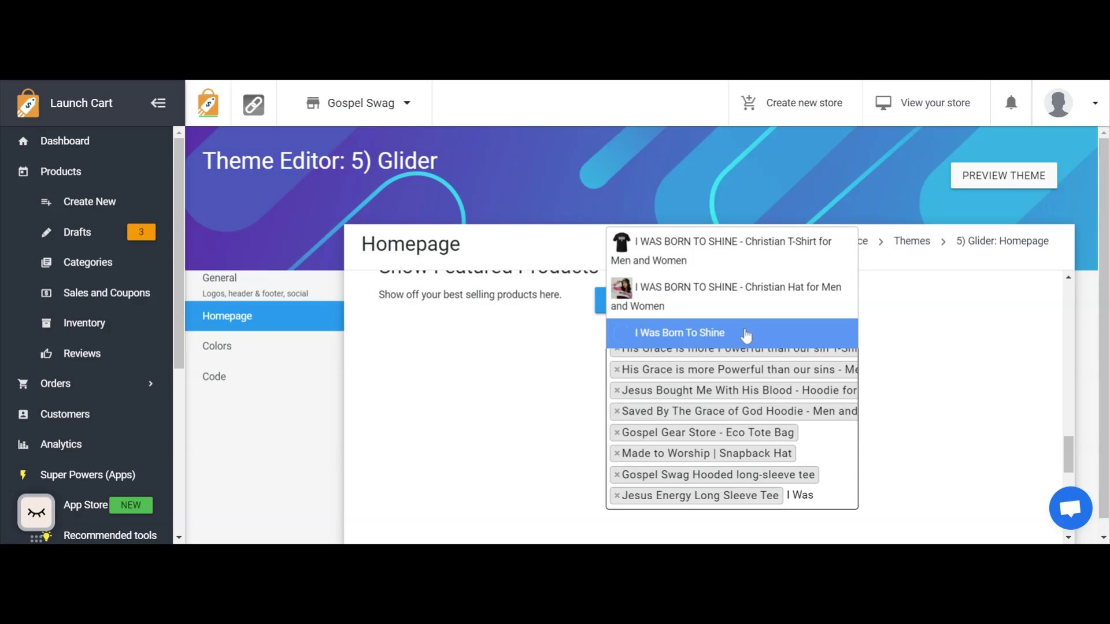
left_click(746, 334)
scroll(740, 358, "down", 6)
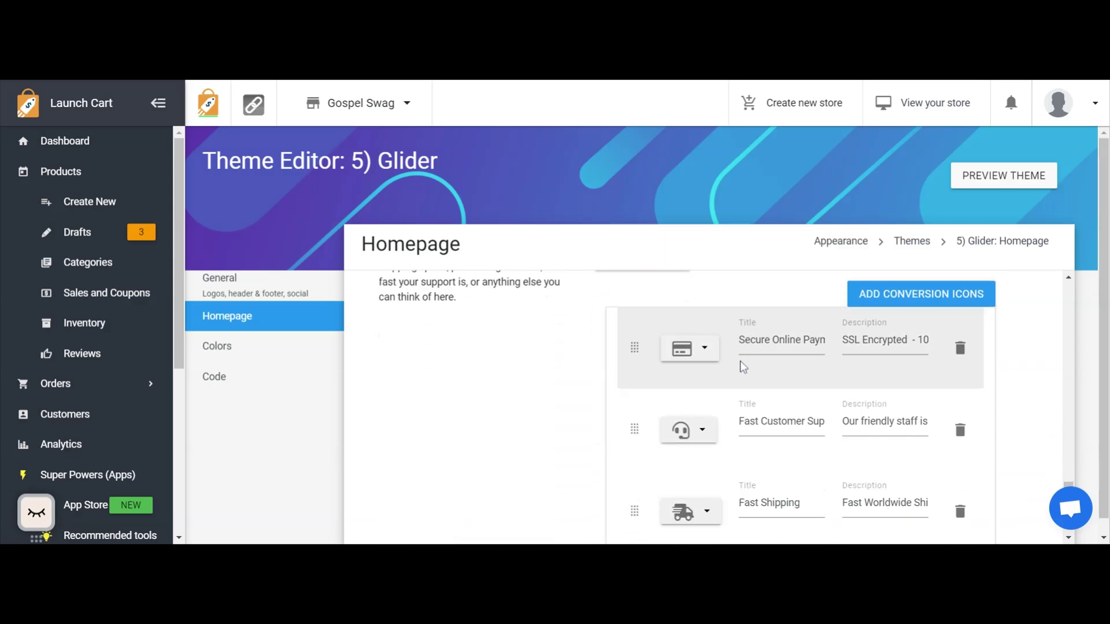
scroll(636, 399, "down", 2)
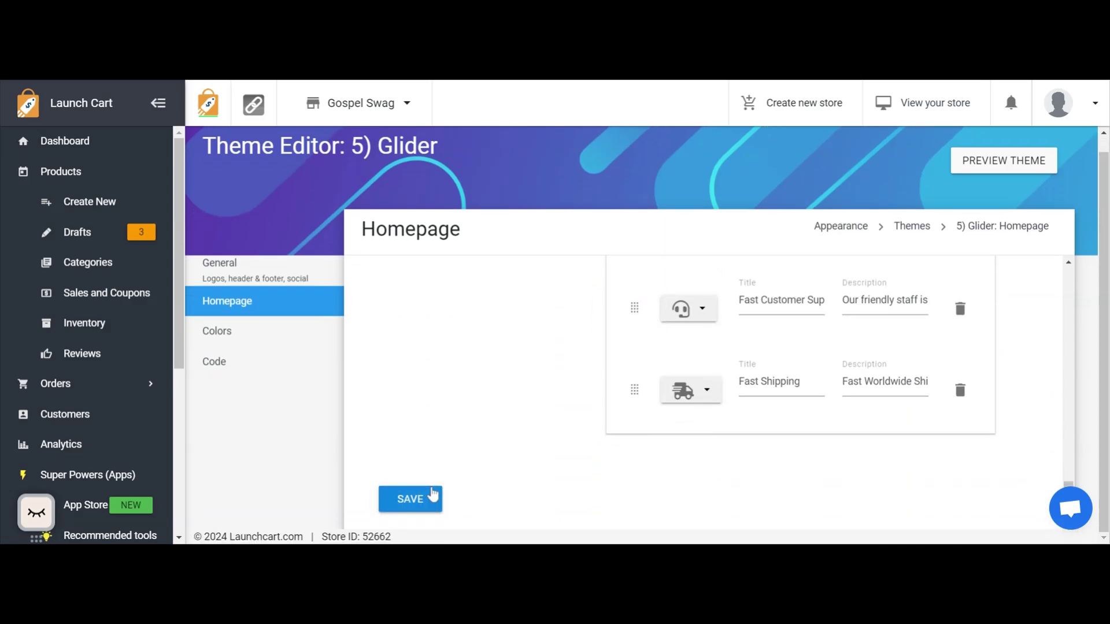
left_click(432, 496)
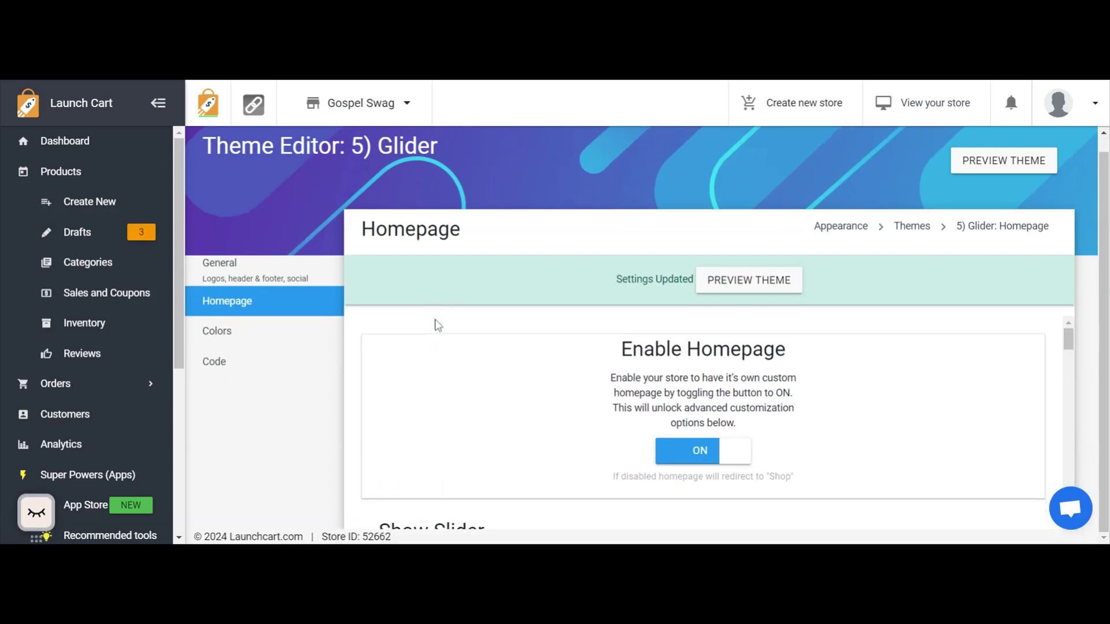
Switch to the storefront homepage and advance the Featured Products carousel to its second set of products.
scroll(435, 325, "up", 1)
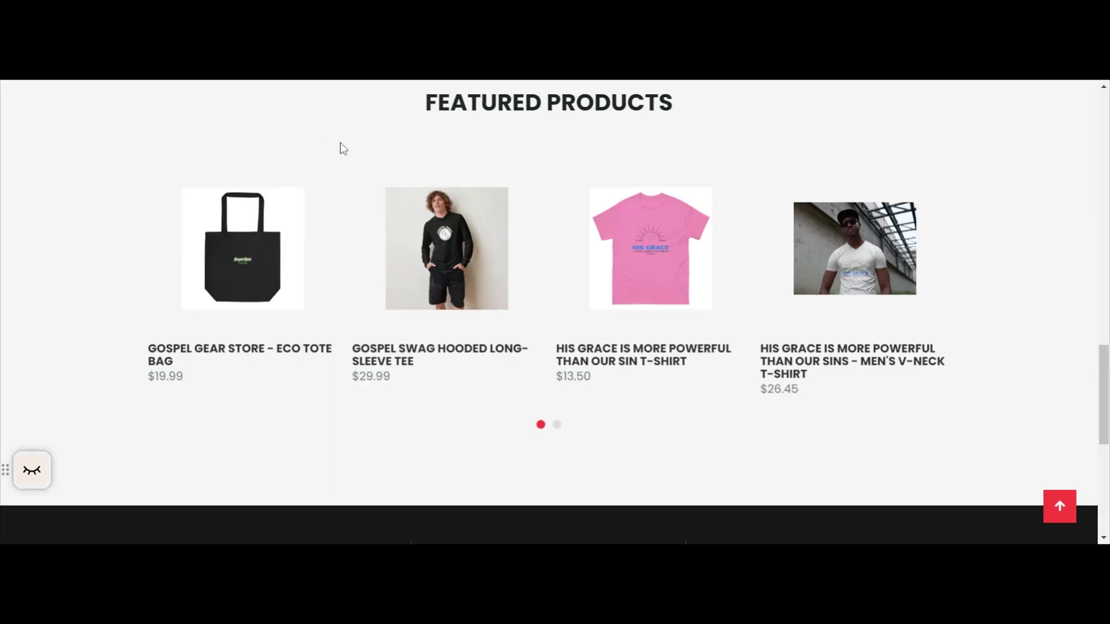
scroll(341, 146, "down", 1)
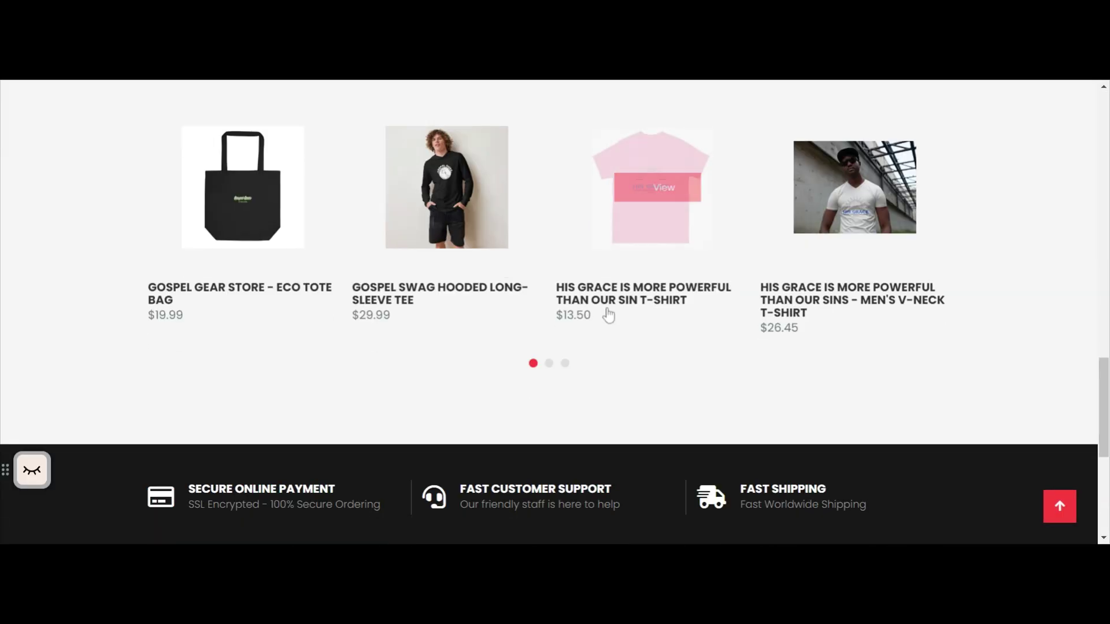
left_click(549, 365)
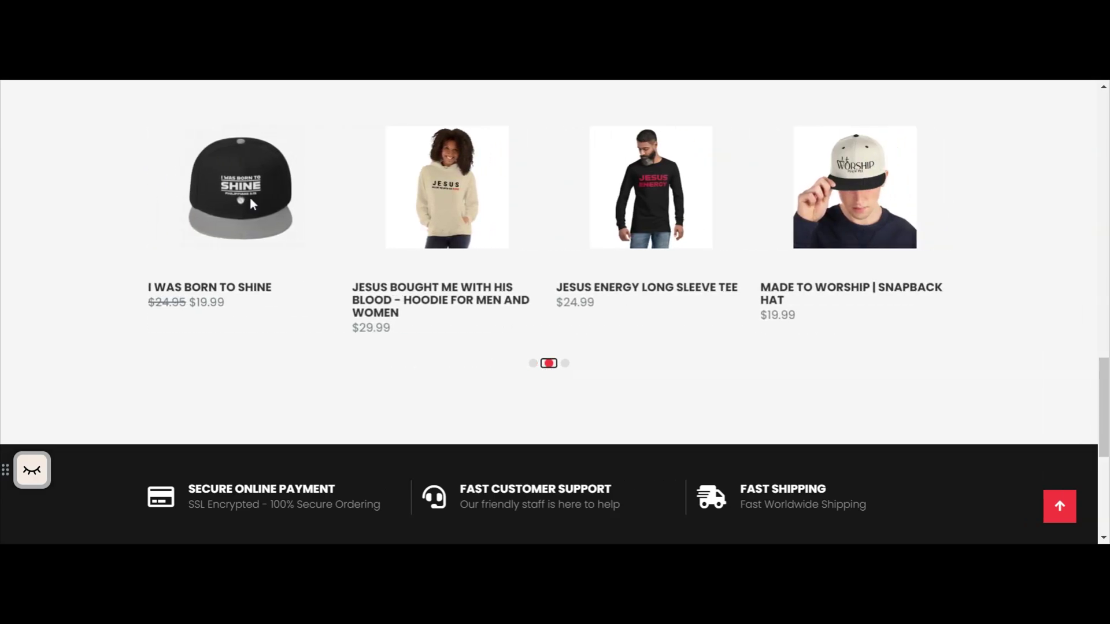
Open the I Was Born To Shine hat from Featured Products and review its image, pricing and description.
mouse_move(240, 214)
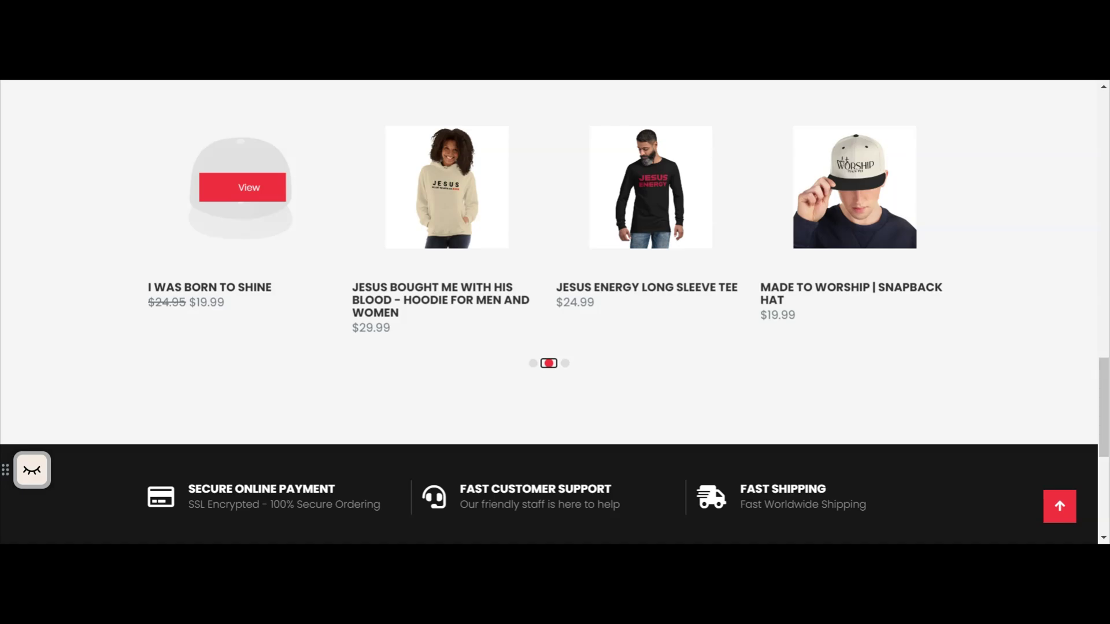
left_click(261, 198)
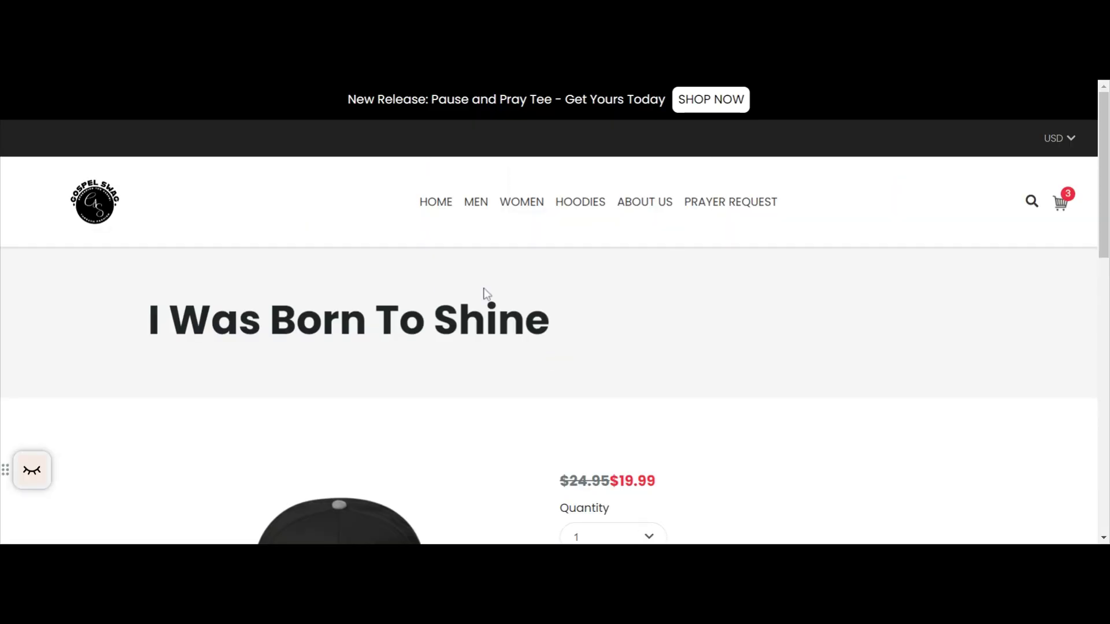
scroll(485, 297, "down", 5)
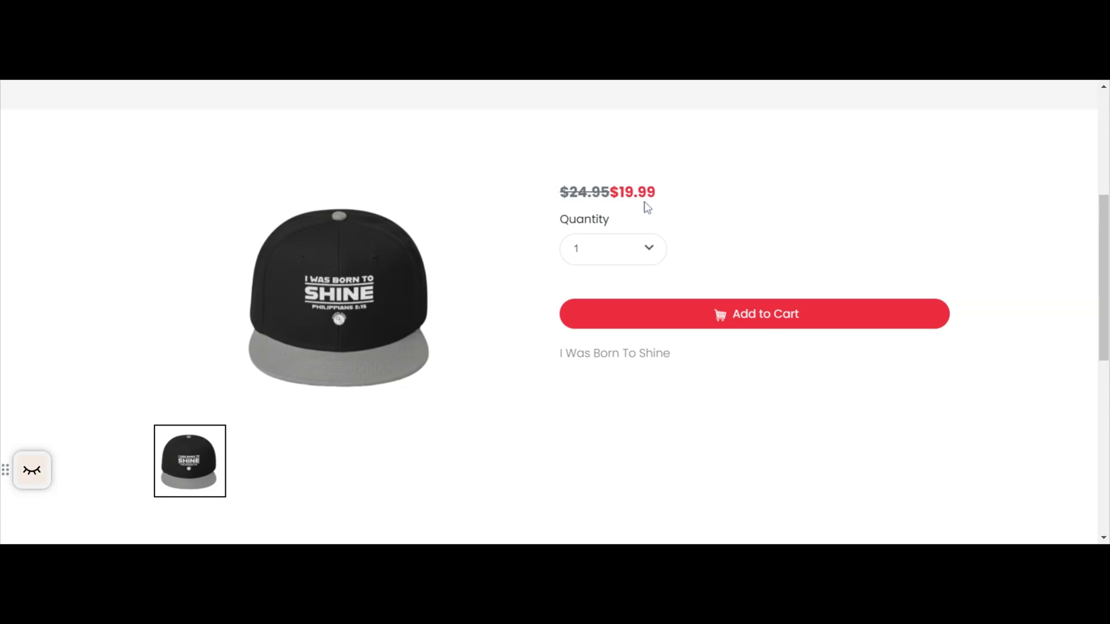
scroll(411, 219, "up", 1)
scroll(411, 219, "up", 3)
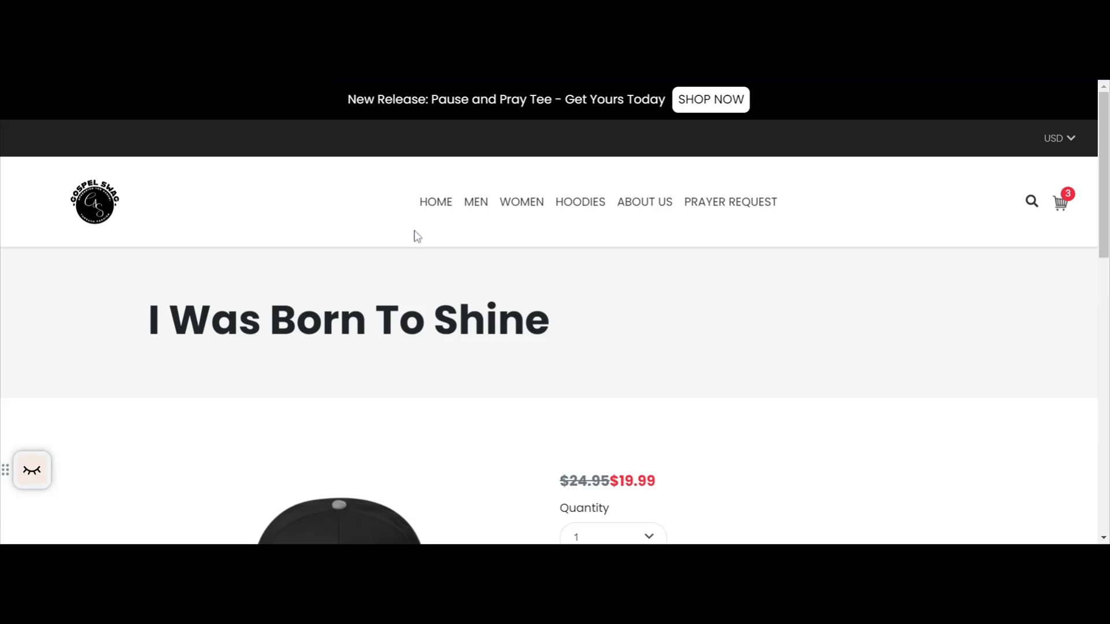
Return to the storefront's home page and review the Gospel Swag slider and the Featured Categories section.
left_click(432, 202)
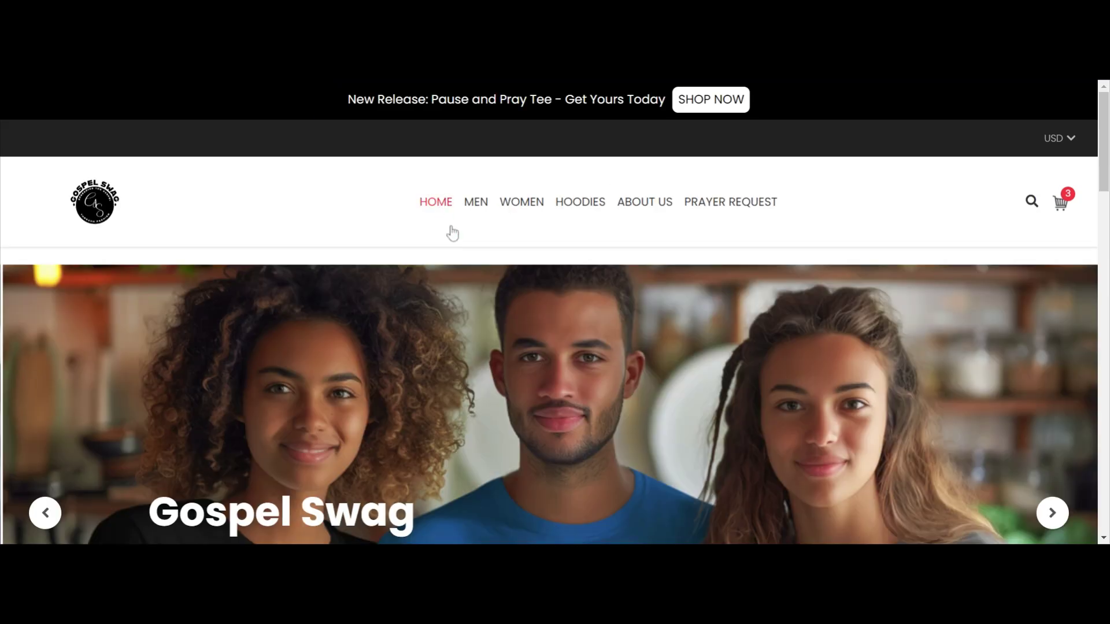
scroll(474, 226, "down", 6)
scroll(474, 227, "up", 5)
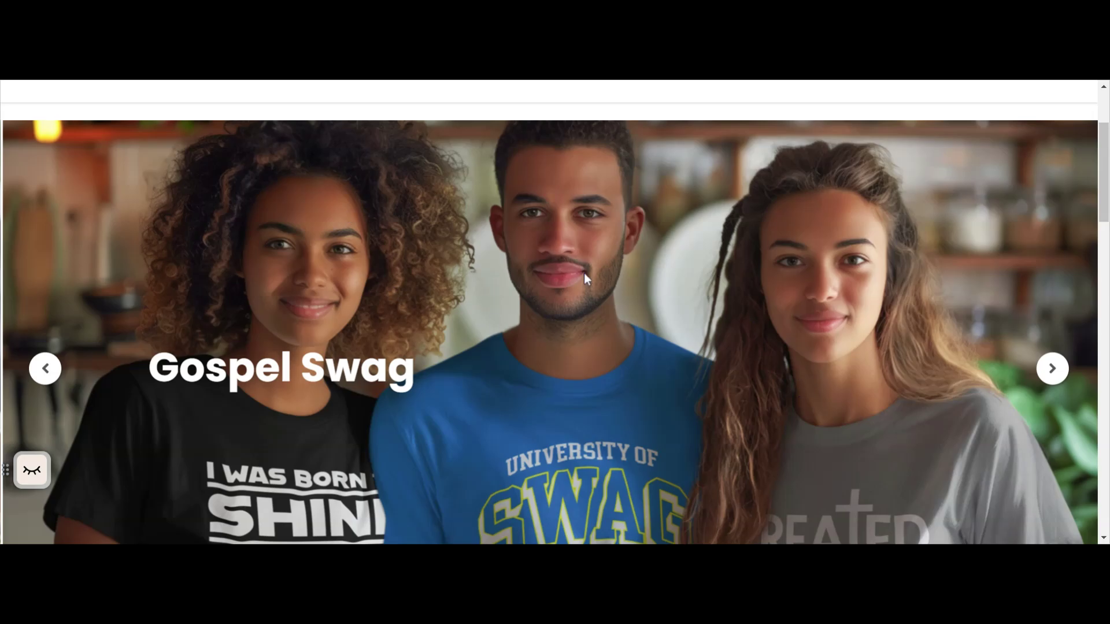
scroll(575, 281, "down", 6)
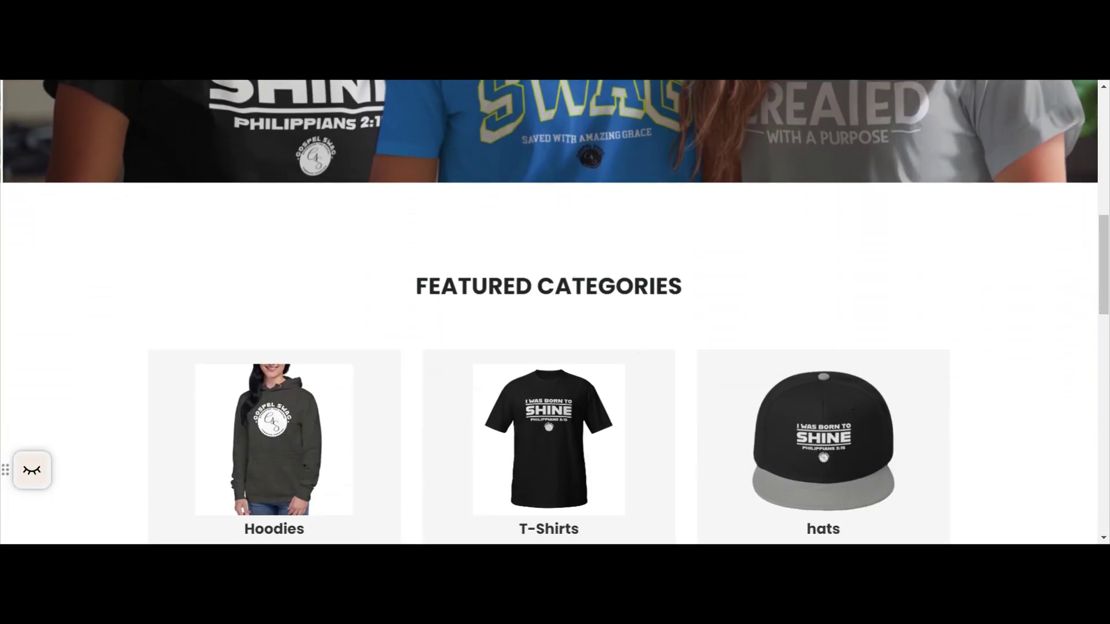
Page through the homepage's Featured Products carousel to its second and third sets, and return to the first set.
scroll(451, 241, "down", 1)
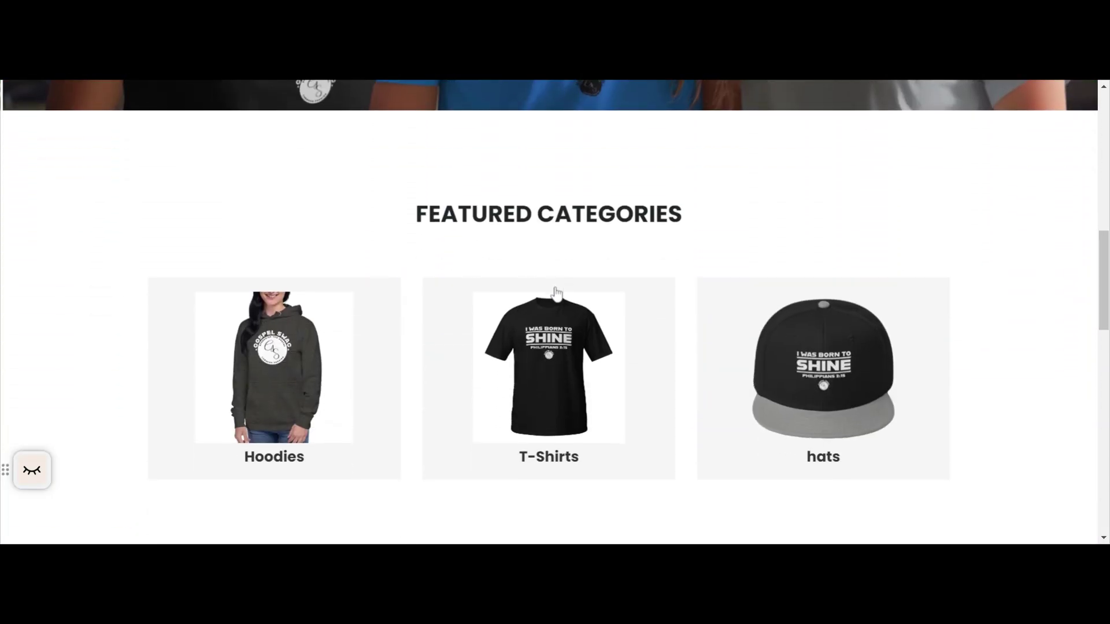
scroll(556, 294, "down", 6)
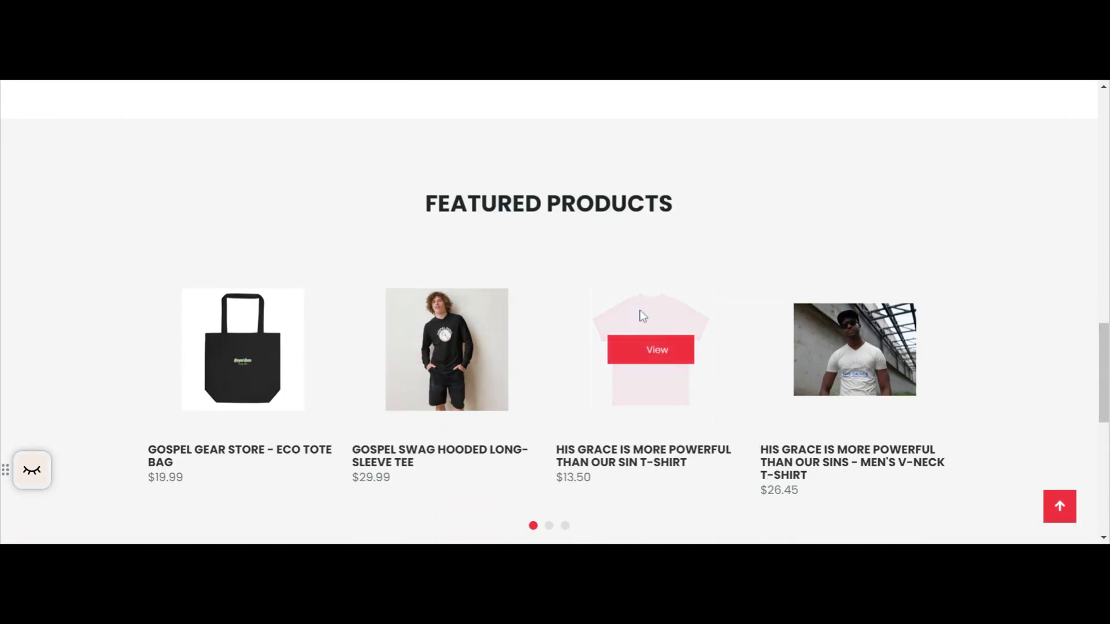
left_click(550, 526)
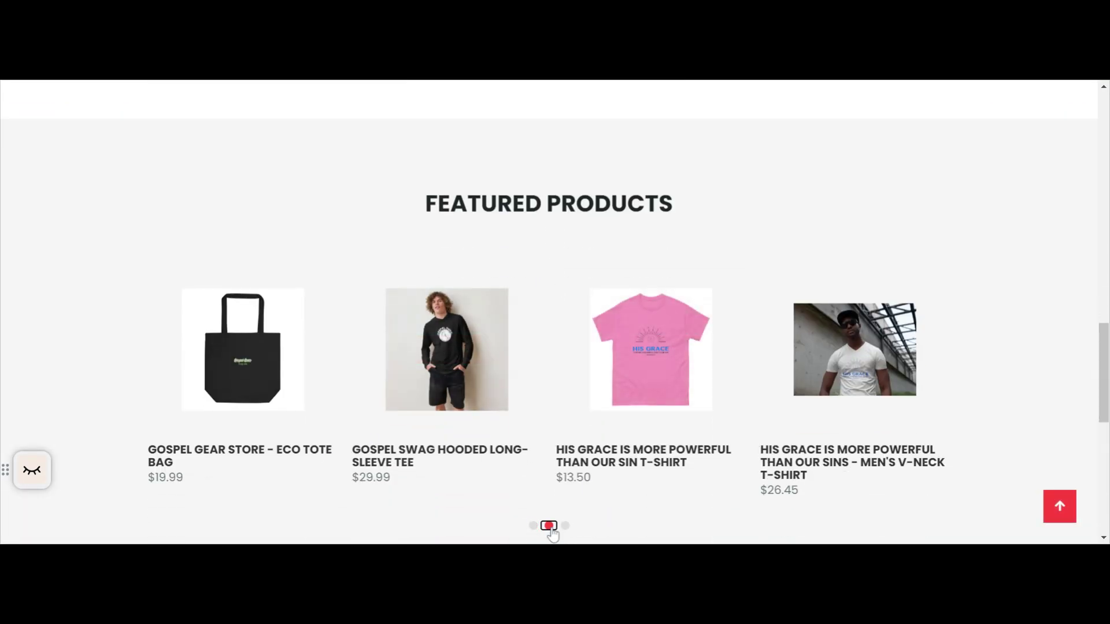
left_click(565, 526)
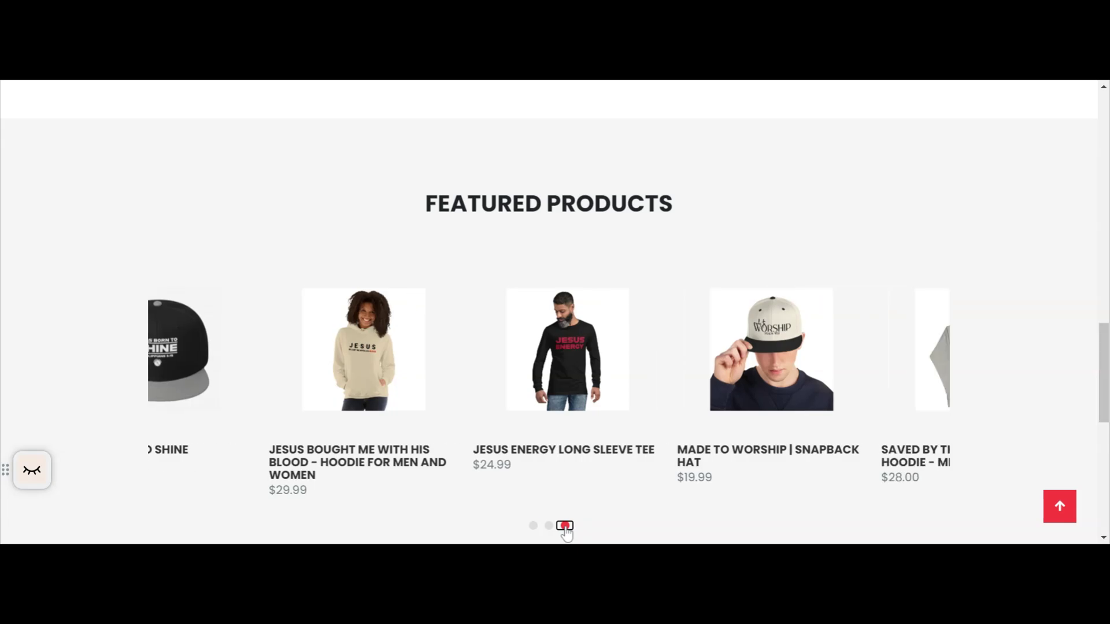
left_click(533, 526)
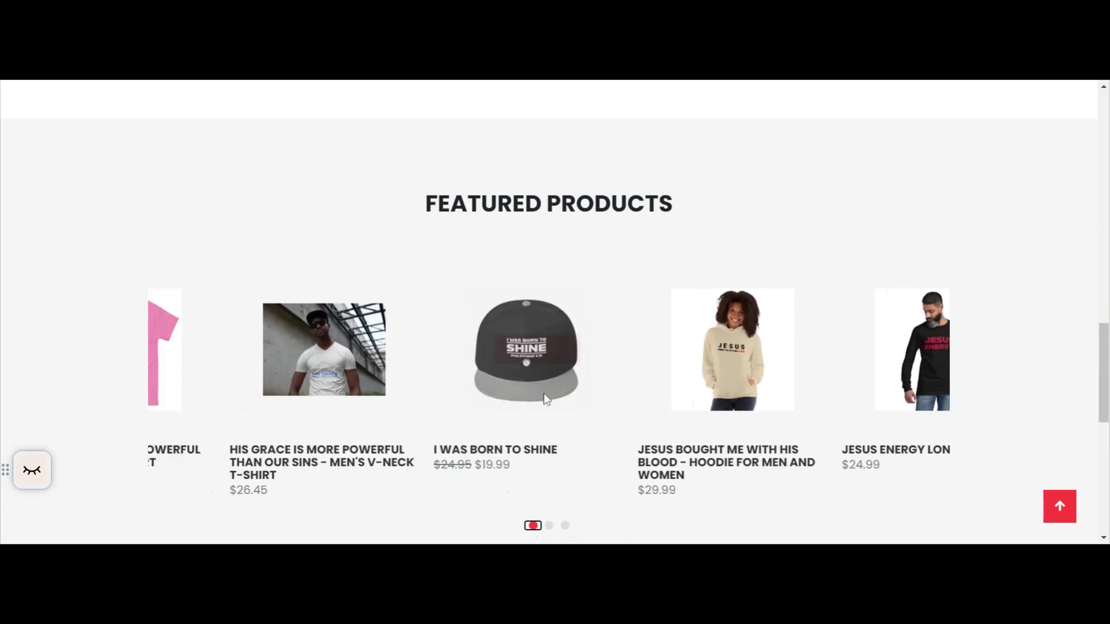
Open the Gospel Swag Hooded long-sleeve tee from Featured Products and add one in Black, size XS, to the cart.
scroll(546, 392, "down", 3)
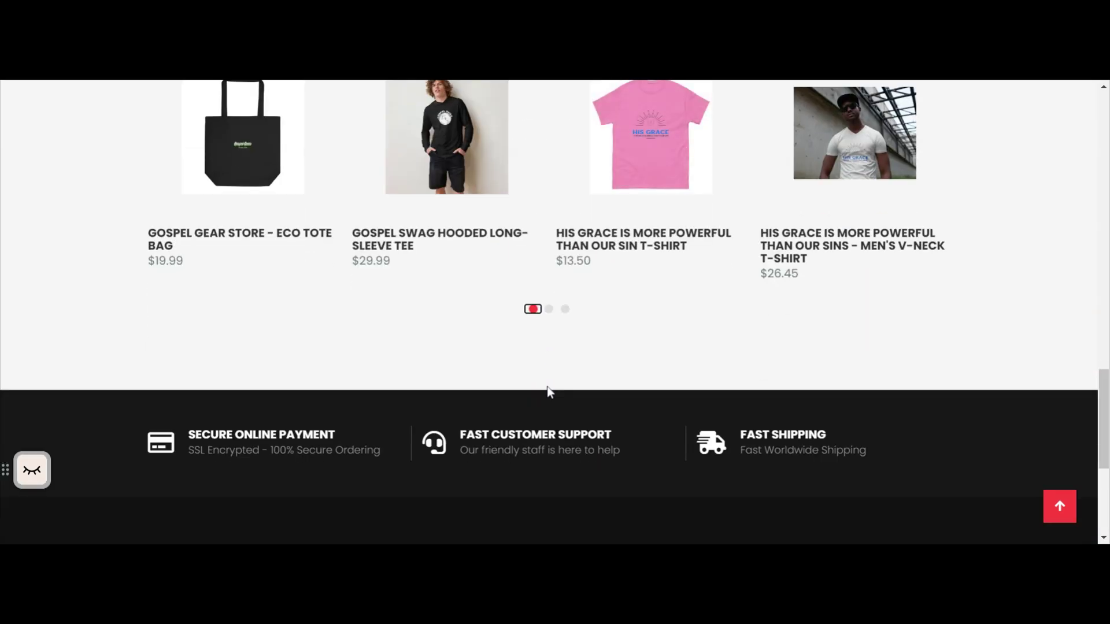
scroll(524, 370, "down", 4)
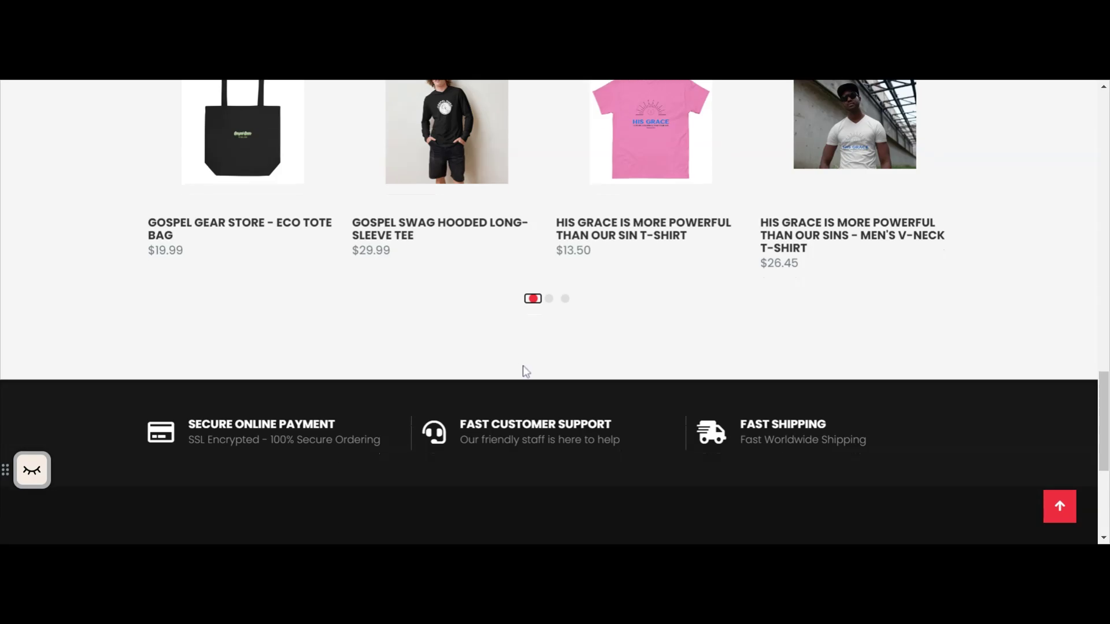
scroll(524, 404, "up", 7)
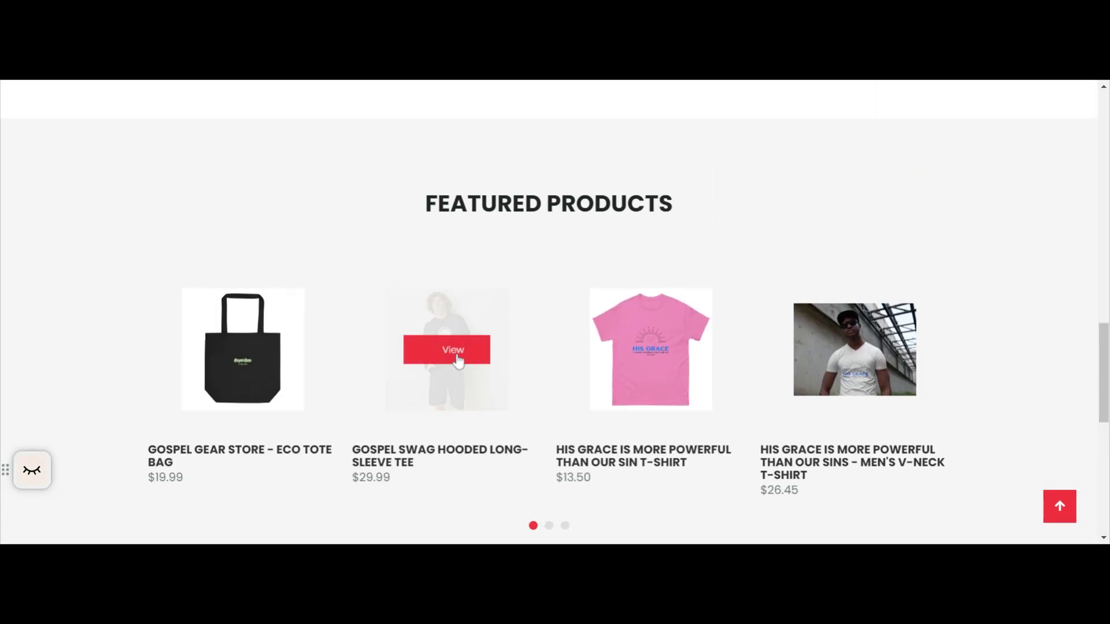
left_click(459, 362)
scroll(466, 341, "down", 5)
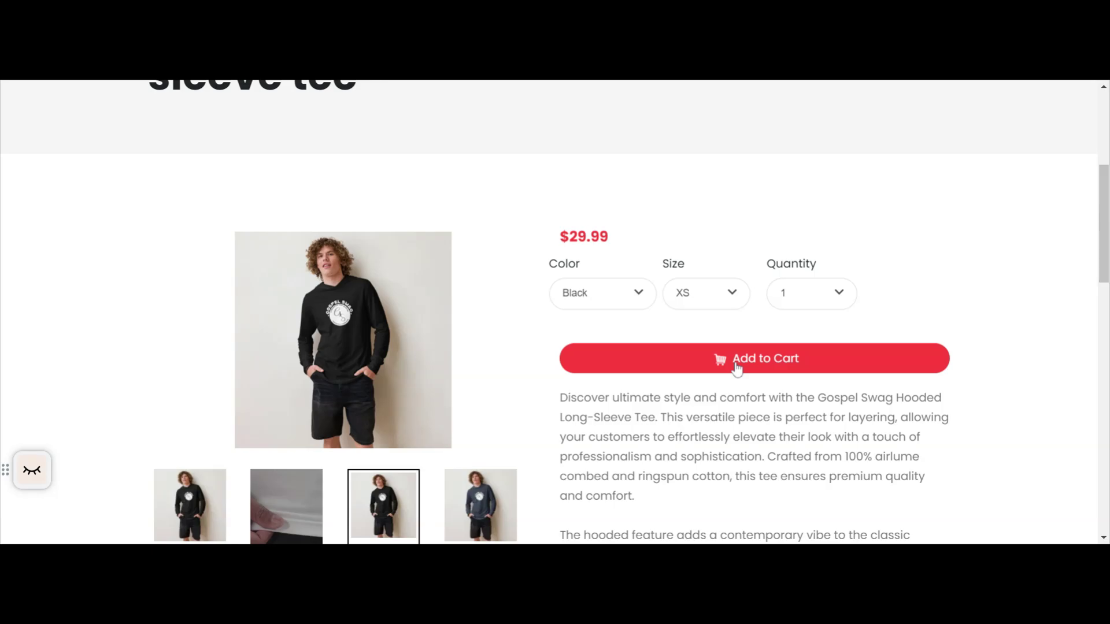
left_click(736, 367)
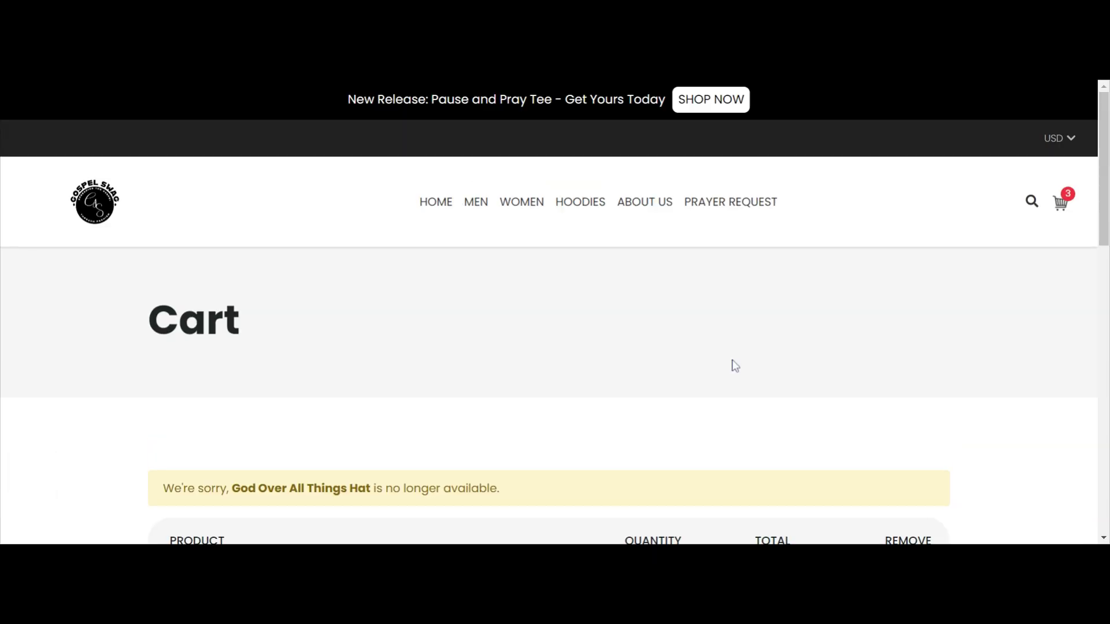
Review the cart's items and remove Blessed To Flow - Gospel Swag Hip Hop Line from it.
scroll(730, 358, "down", 3)
scroll(730, 359, "down", 1)
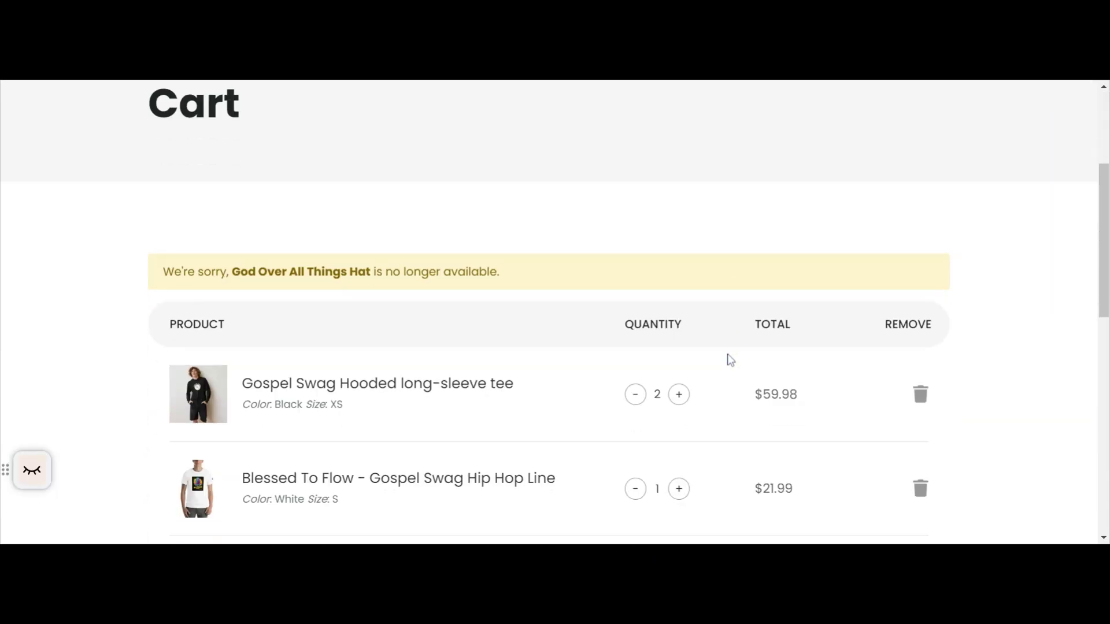
scroll(733, 334, "down", 4)
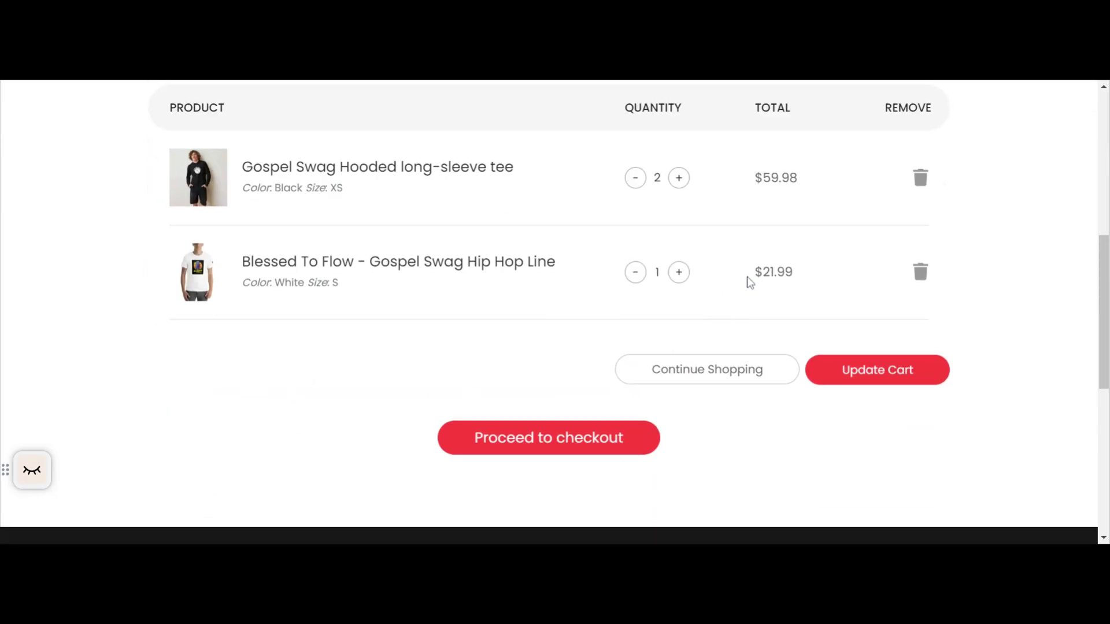
scroll(746, 271, "up", 4)
scroll(743, 250, "down", 1)
scroll(745, 255, "down", 4)
left_click(918, 275)
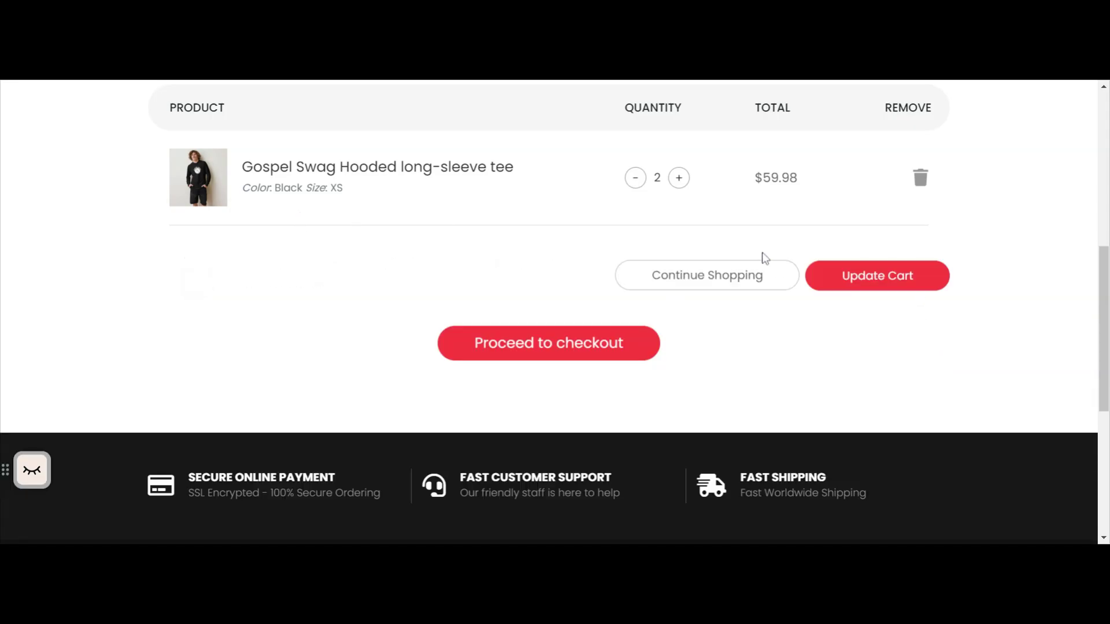
Proceed to checkout with the Gospel Swag Hooded long-sleeve tee and look over the page down to its payment section.
scroll(676, 257, "down", 5)
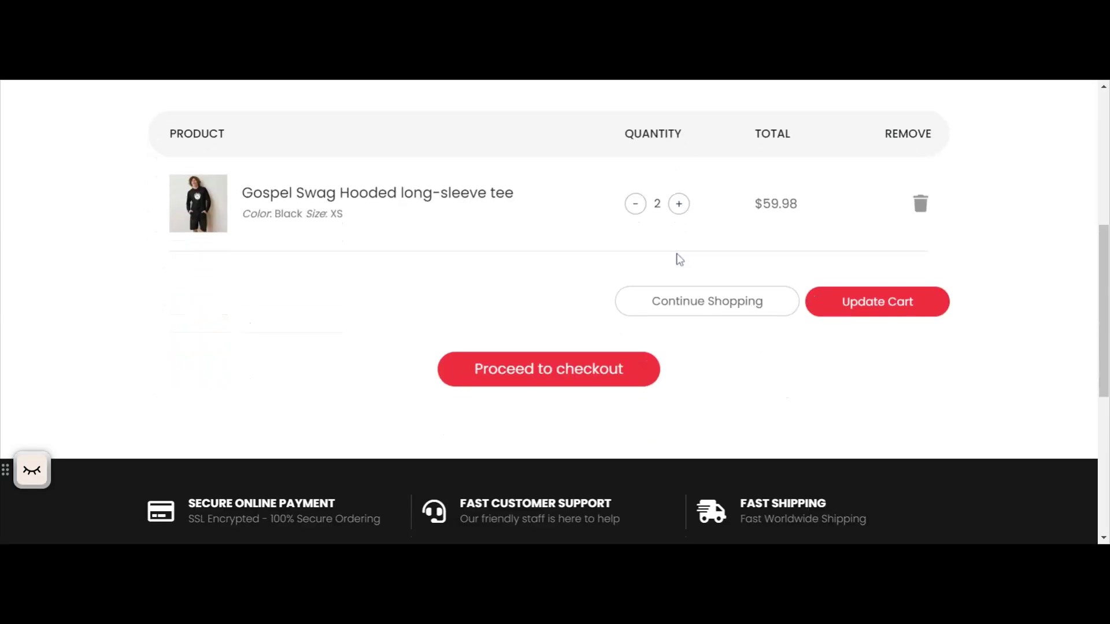
left_click(539, 386)
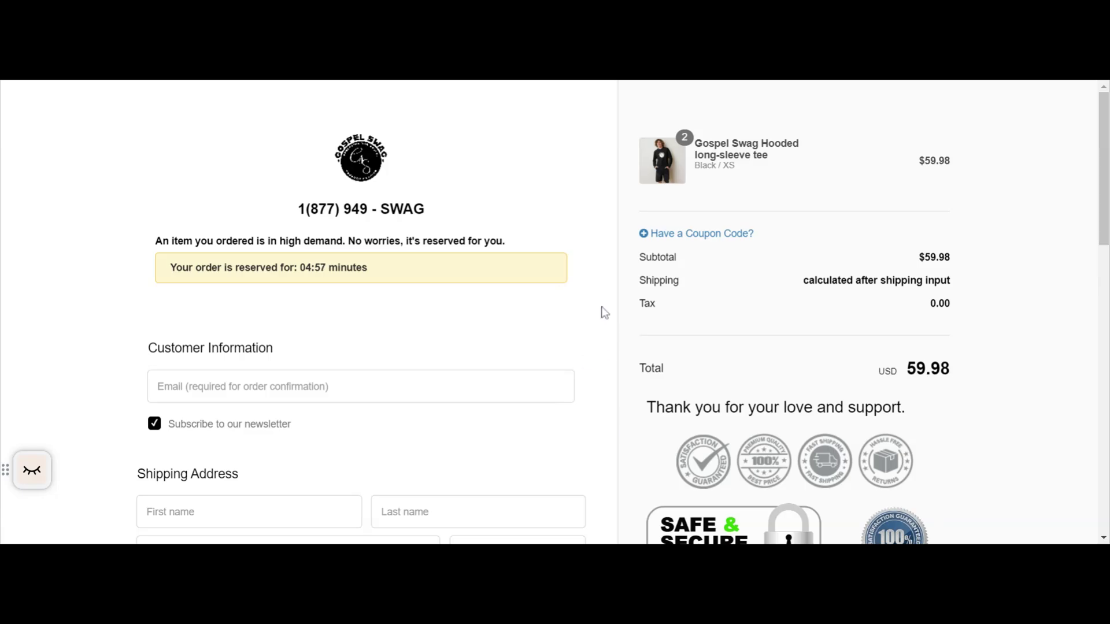
scroll(607, 317, "down", 4)
scroll(606, 327, "down", 11)
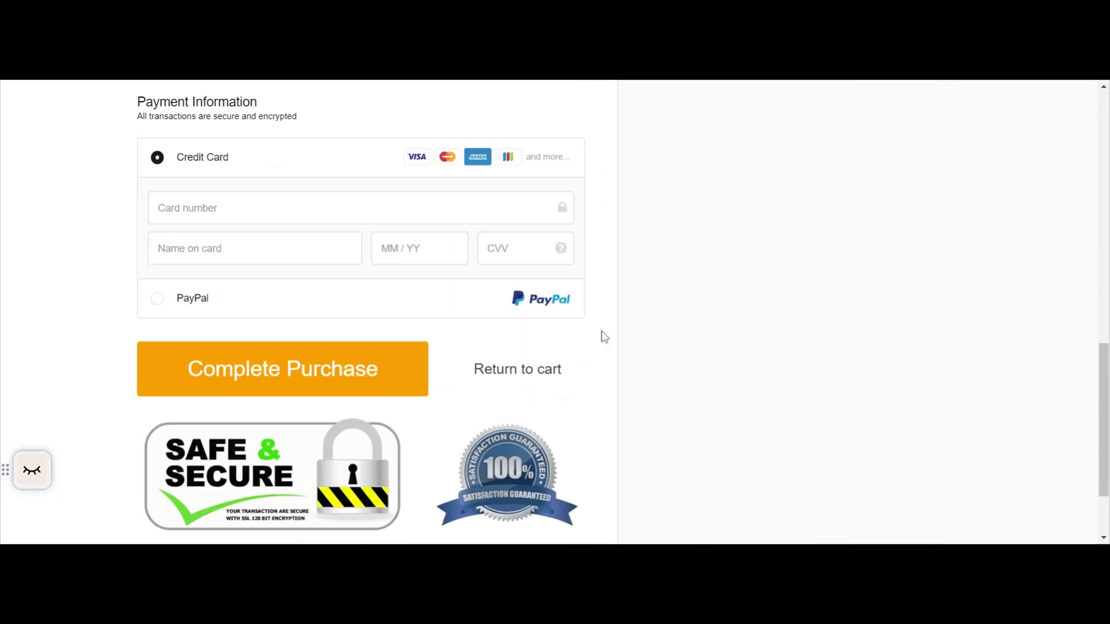
scroll(605, 334, "up", 15)
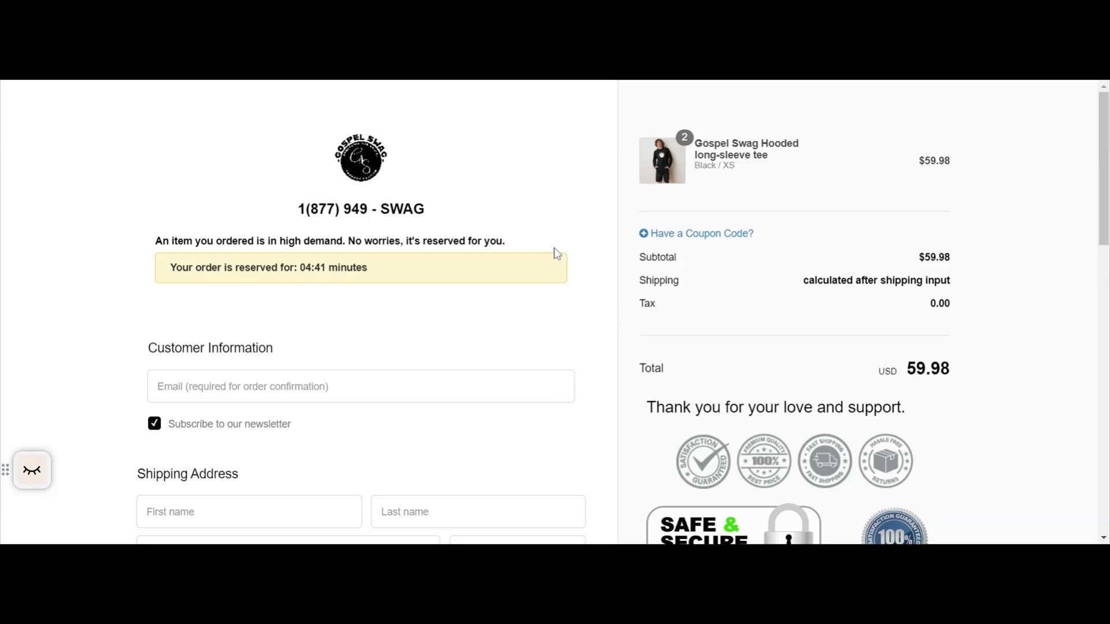
Examine the checkout page's customer information, shipping and billing address fields, payment options, order summary and trust badges.
scroll(474, 272, "down", 13)
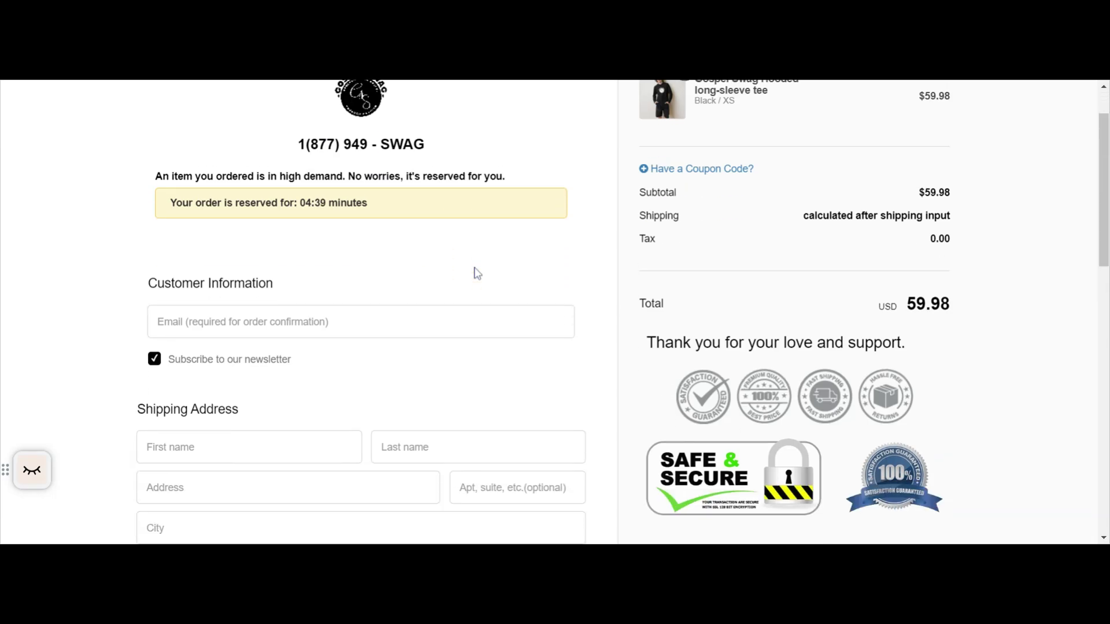
scroll(474, 278, "up", 13)
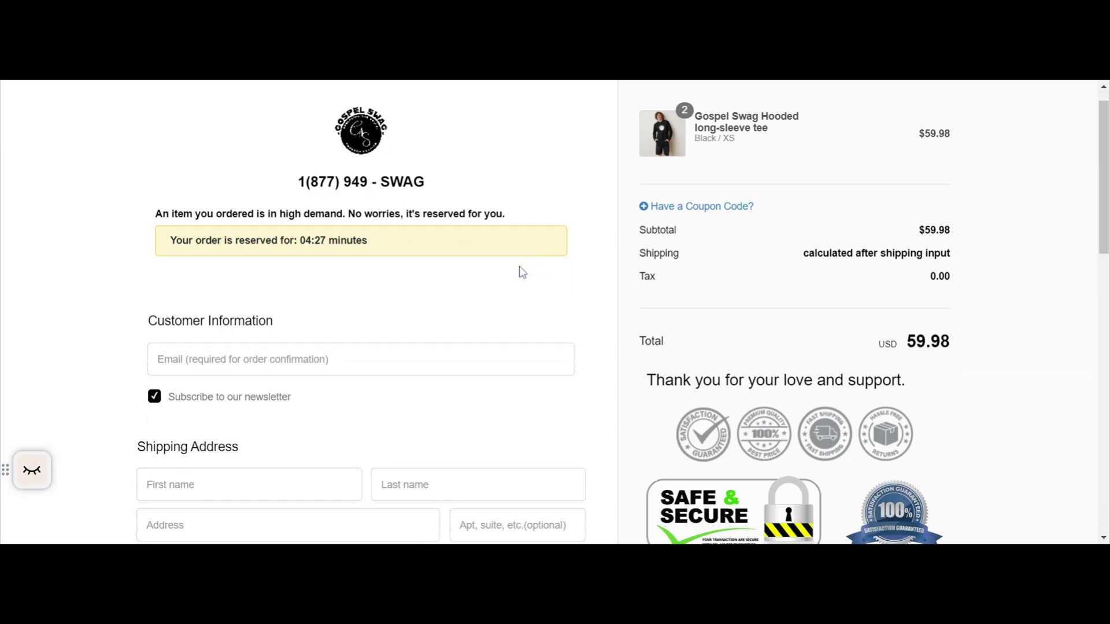
scroll(521, 270, "down", 5)
scroll(522, 271, "down", 6)
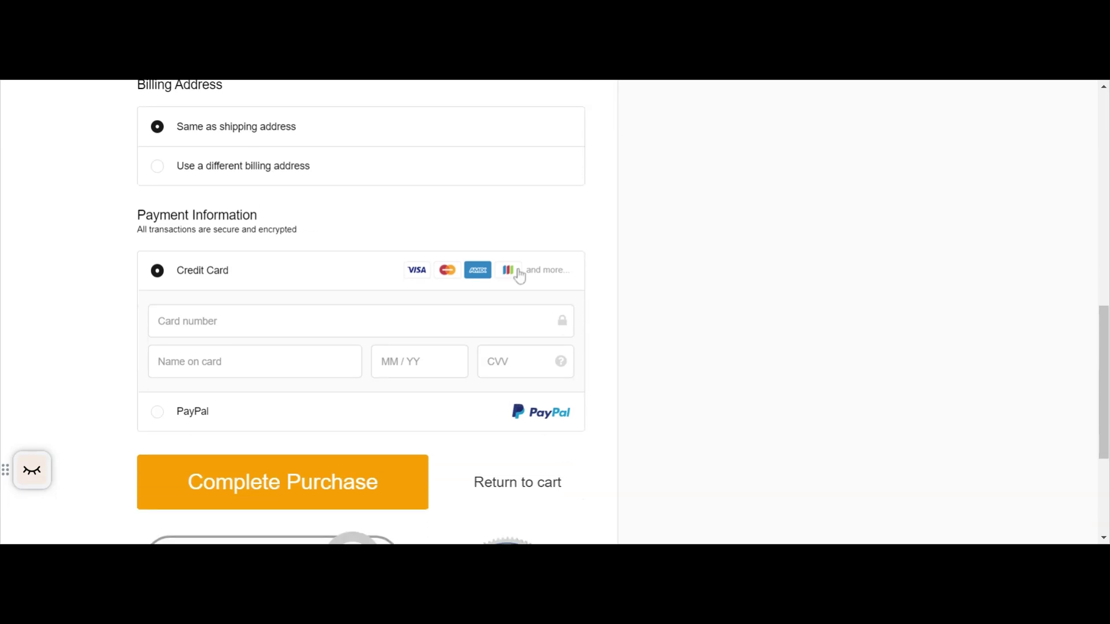
scroll(444, 286, "down", 1)
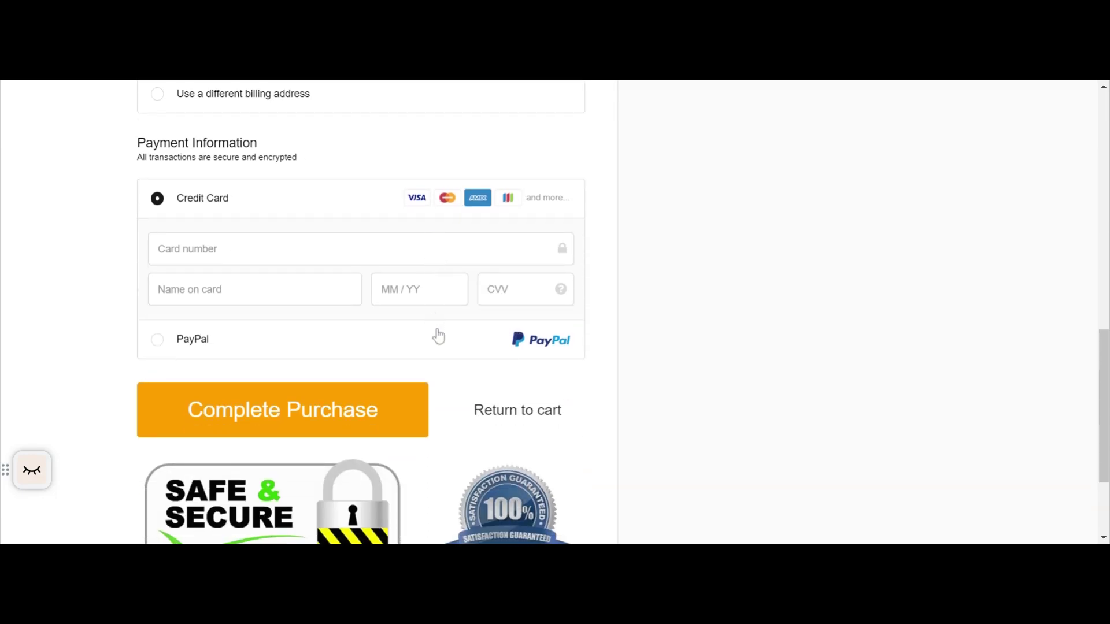
scroll(441, 323, "down", 2)
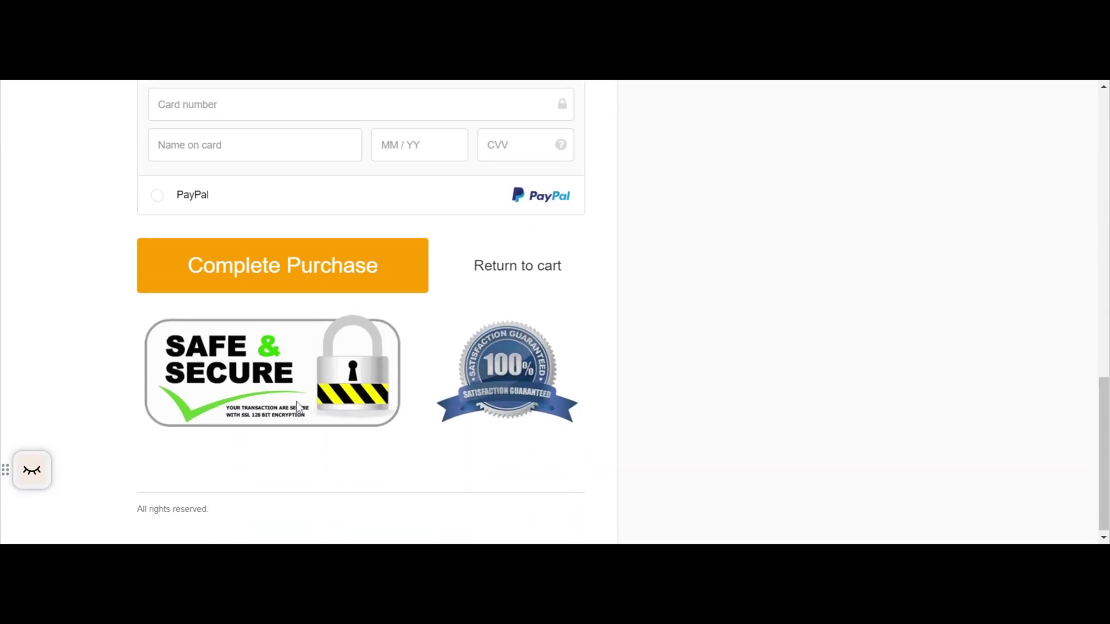
scroll(752, 312, "up", 6)
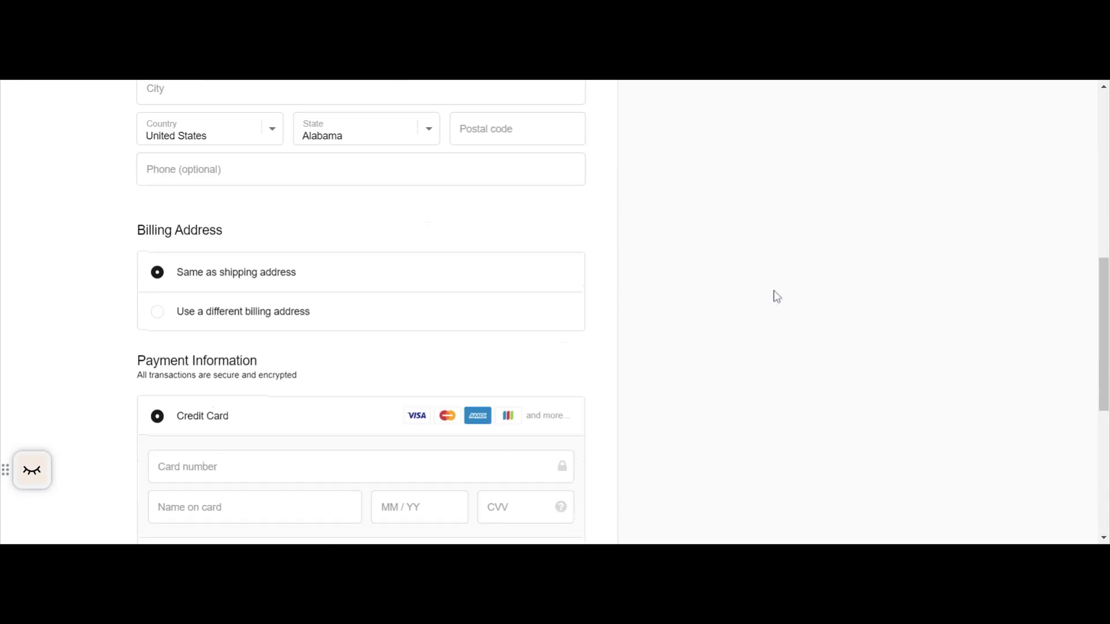
scroll(776, 296, "up", 7)
scroll(777, 297, "down", 2)
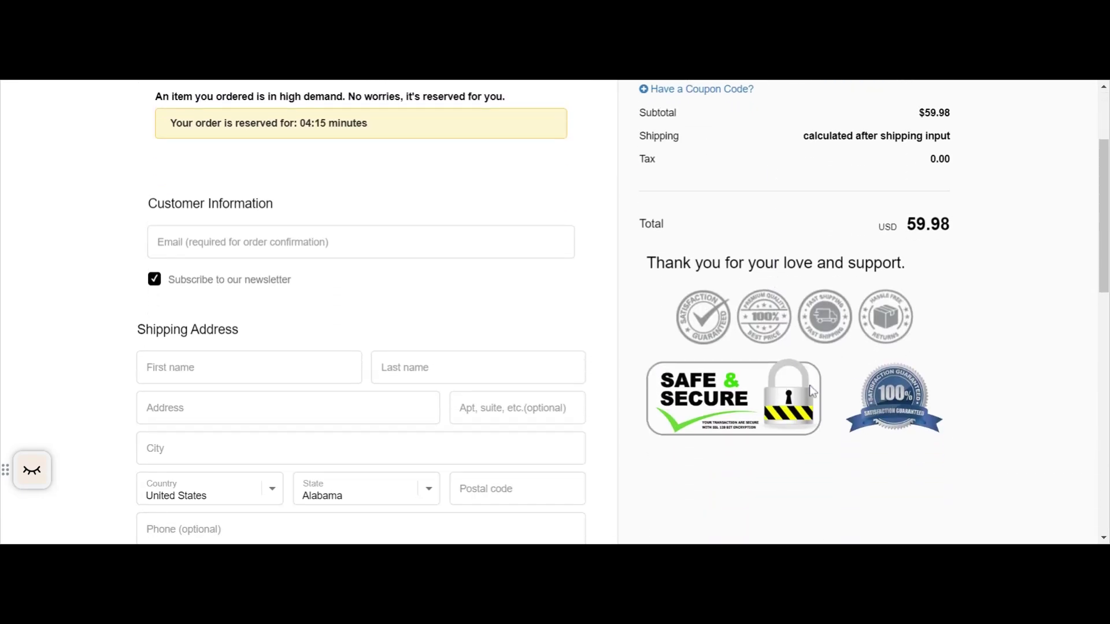
scroll(801, 385, "up", 3)
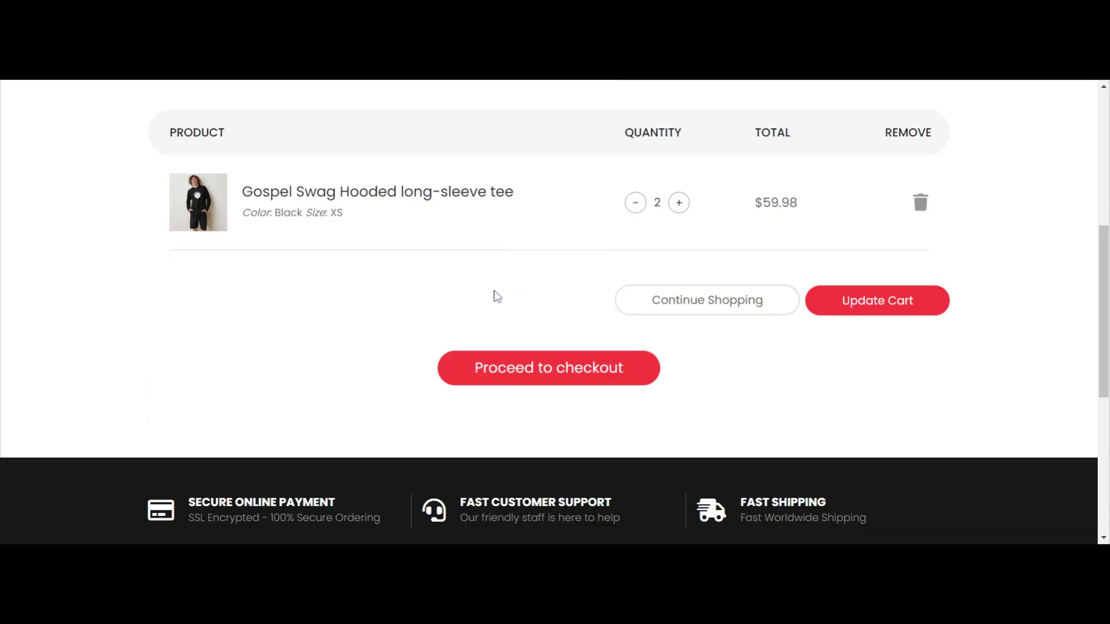
Go back from the cart to the storefront homepage and look over its header, slider, Featured Categories and Featured Products.
scroll(447, 203, "up", 2)
scroll(451, 203, "up", 4)
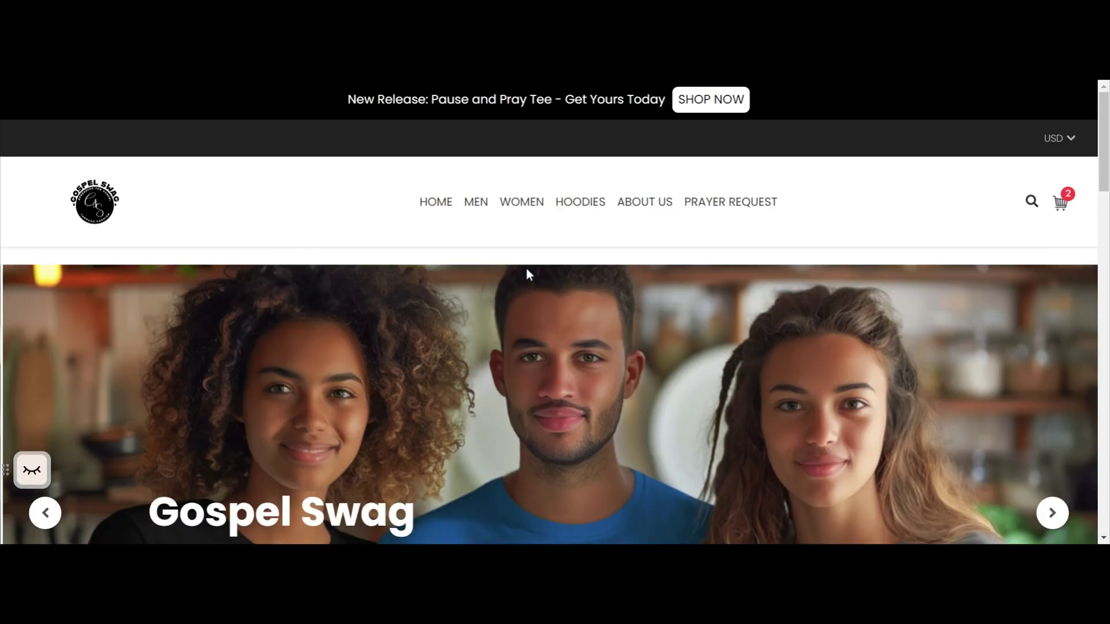
scroll(543, 266, "down", 5)
scroll(568, 265, "down", 15)
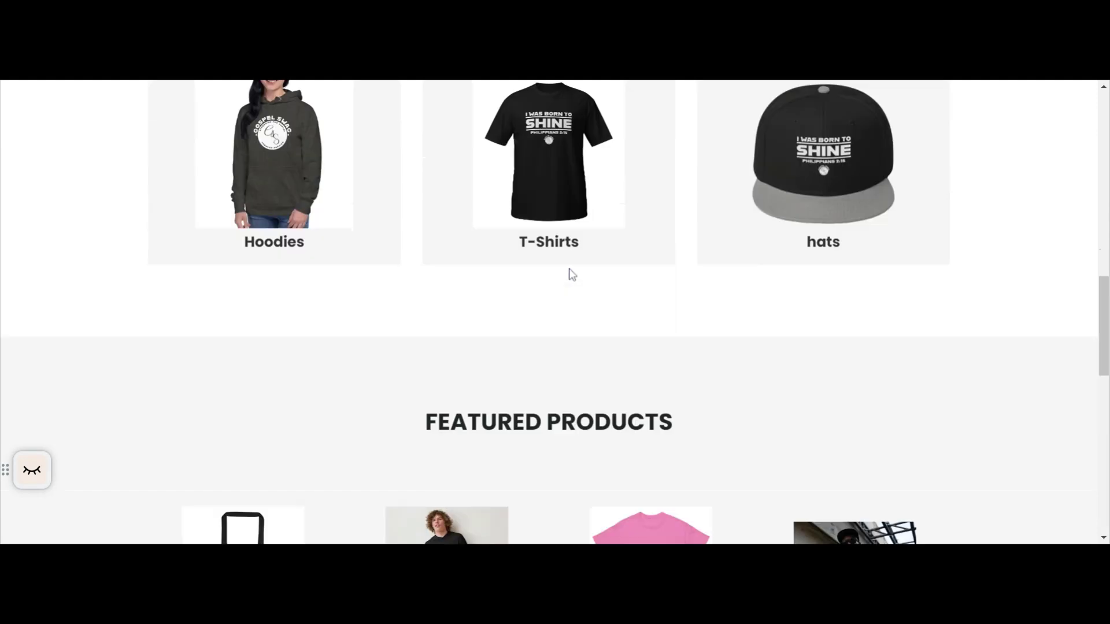
scroll(573, 280, "up", 15)
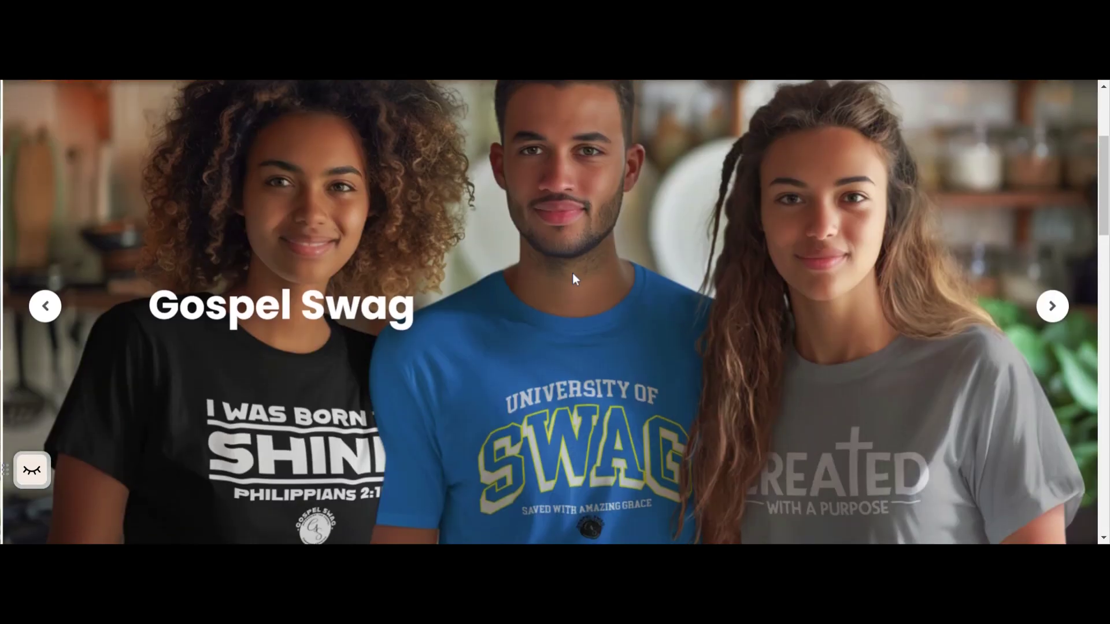
scroll(572, 278, "down", 5)
scroll(571, 278, "down", 3)
scroll(572, 280, "up", 3)
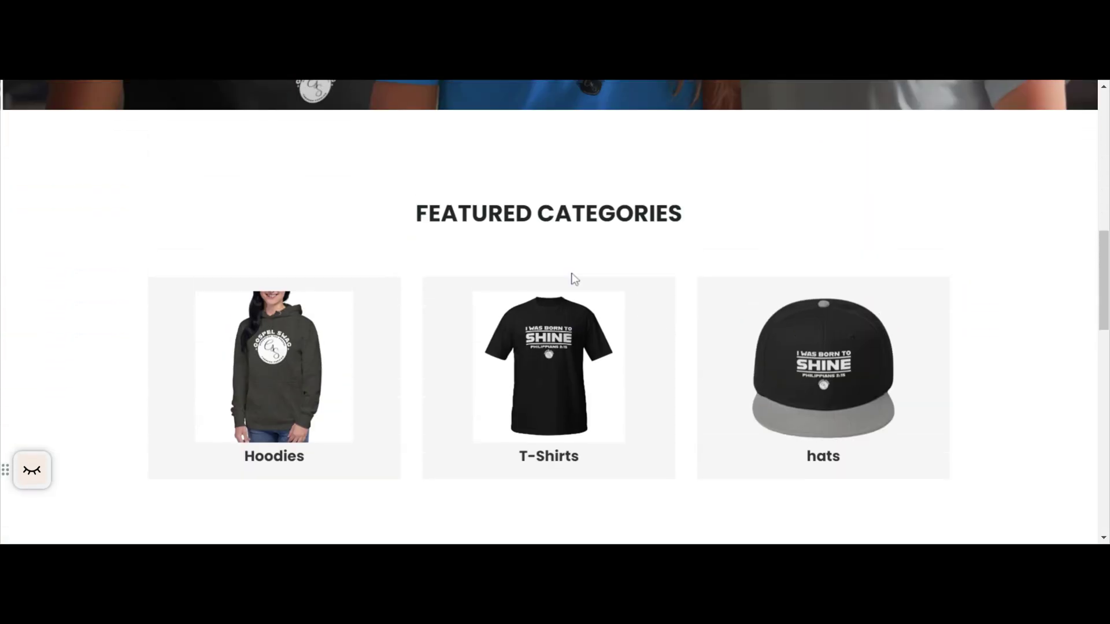
scroll(571, 274, "up", 3)
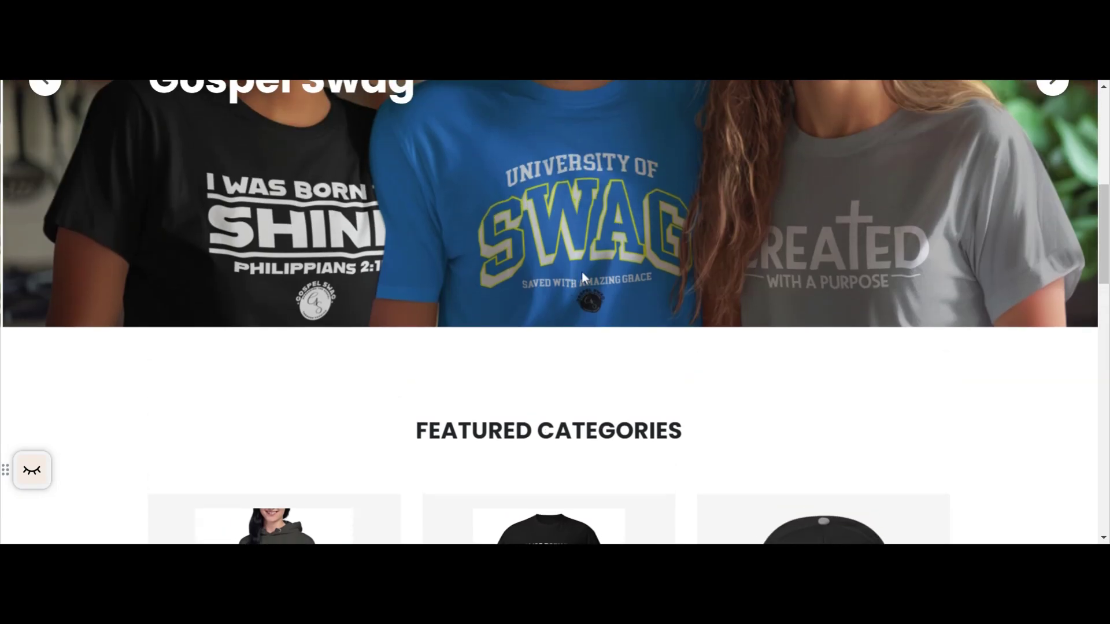
scroll(581, 272, "up", 5)
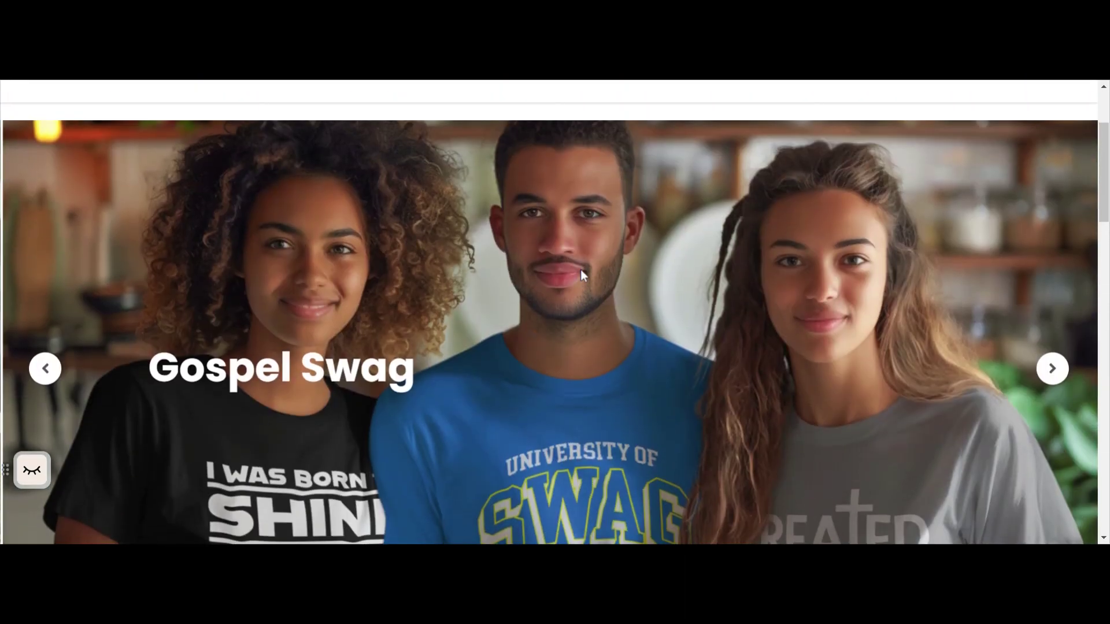
scroll(581, 271, "down", 2)
scroll(580, 271, "up", 2)
scroll(532, 353, "down", 3)
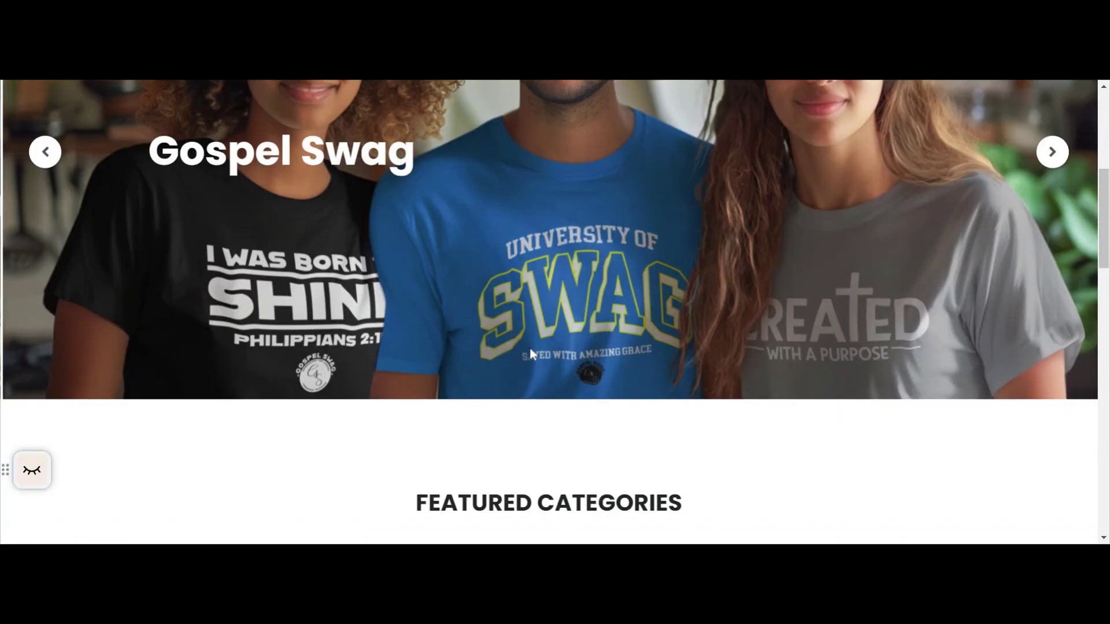
scroll(531, 349, "up", 5)
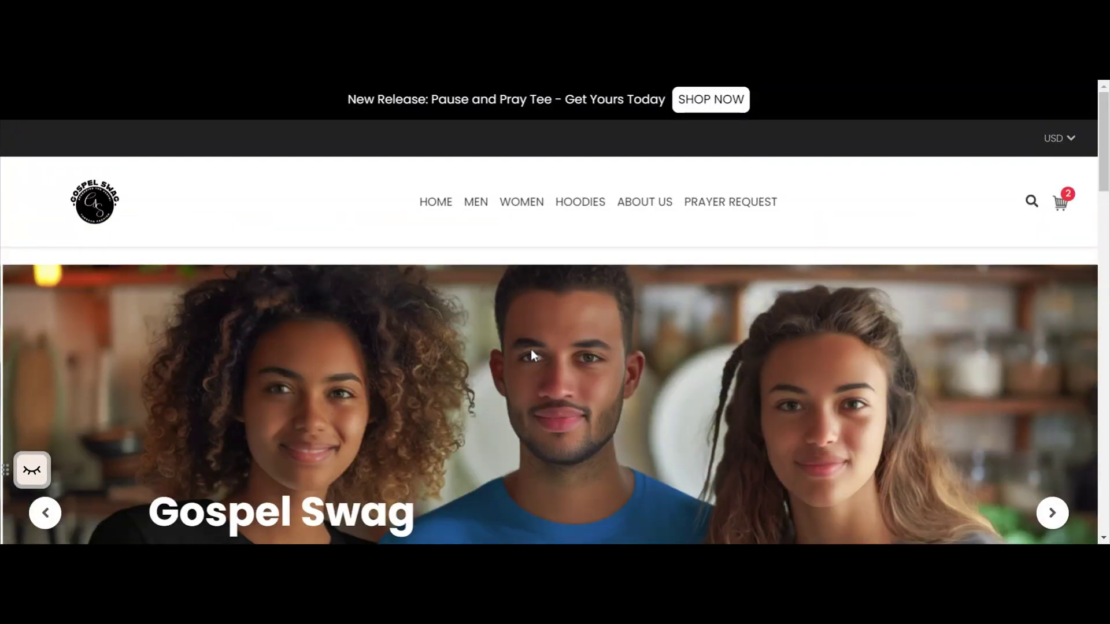
scroll(531, 349, "down", 3)
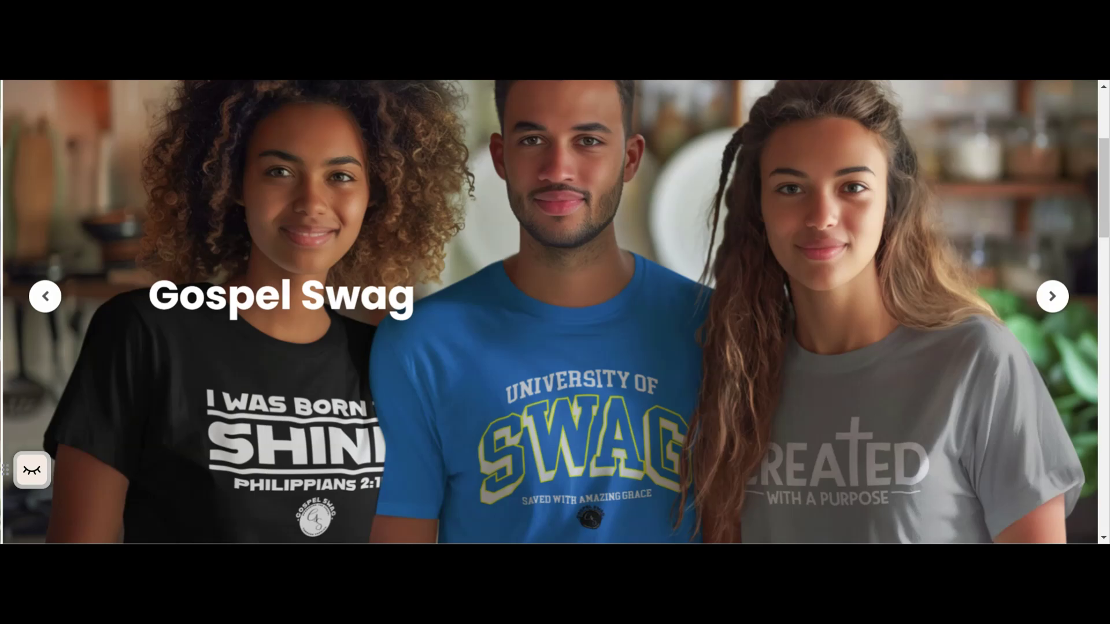
scroll(418, 290, "down", 5)
scroll(418, 290, "up", 7)
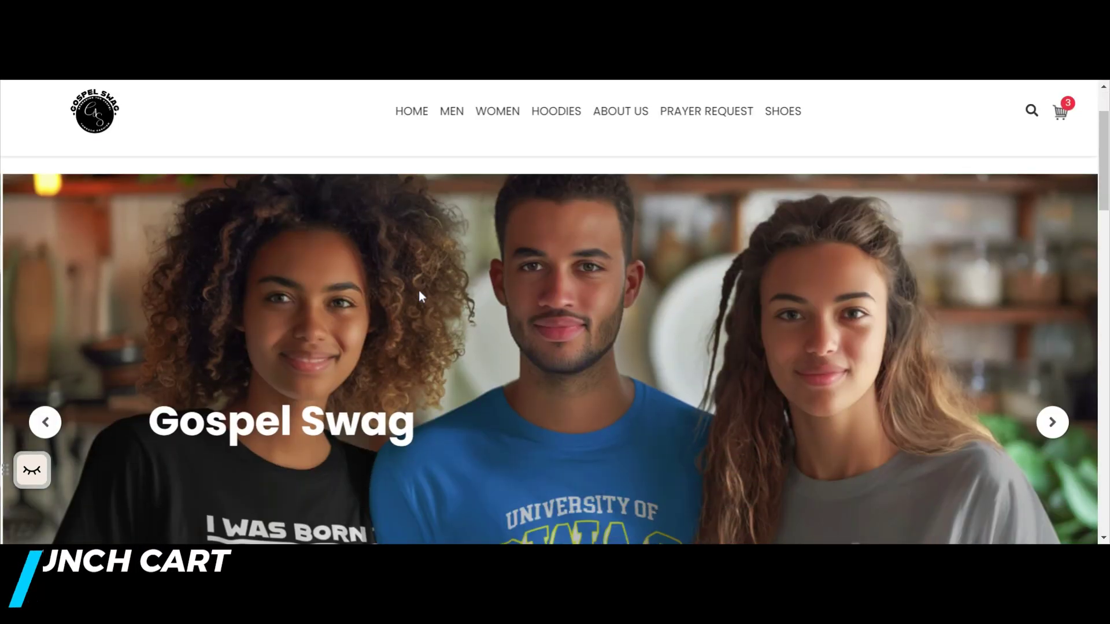
scroll(419, 290, "down", 5)
scroll(419, 296, "down", 5)
scroll(419, 296, "up", 10)
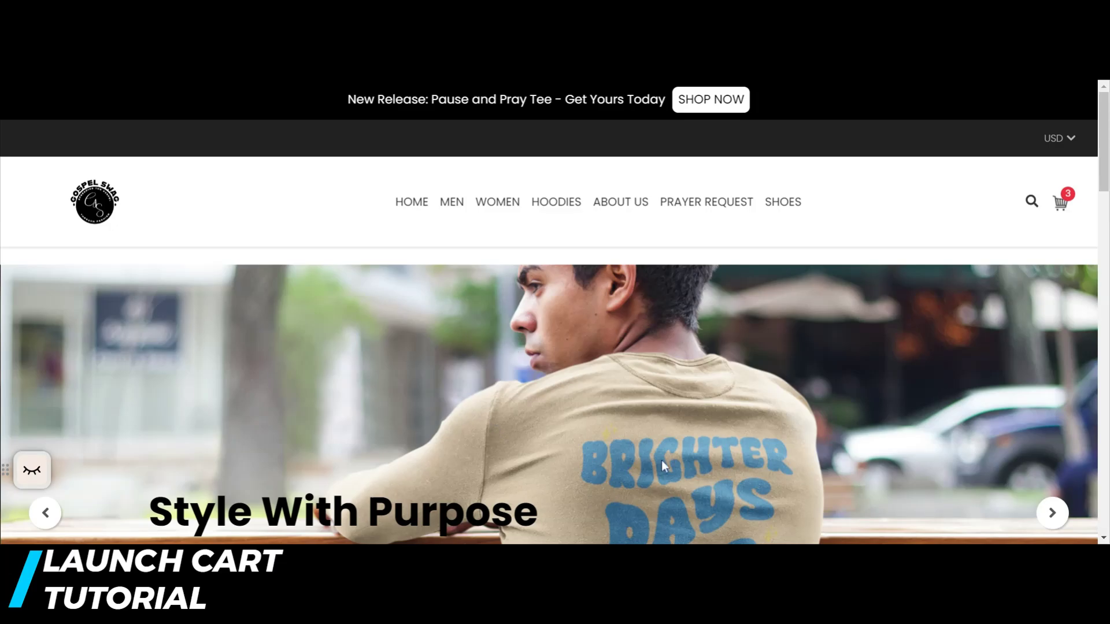
scroll(965, 436, "down", 10)
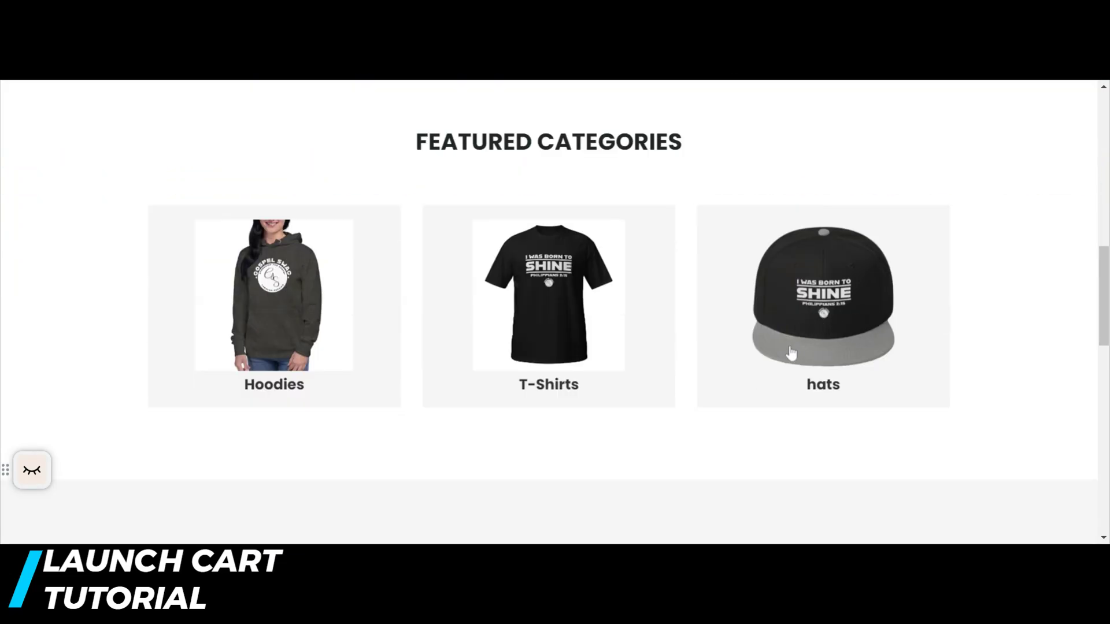
scroll(780, 353, "up", 1)
scroll(781, 353, "up", 10)
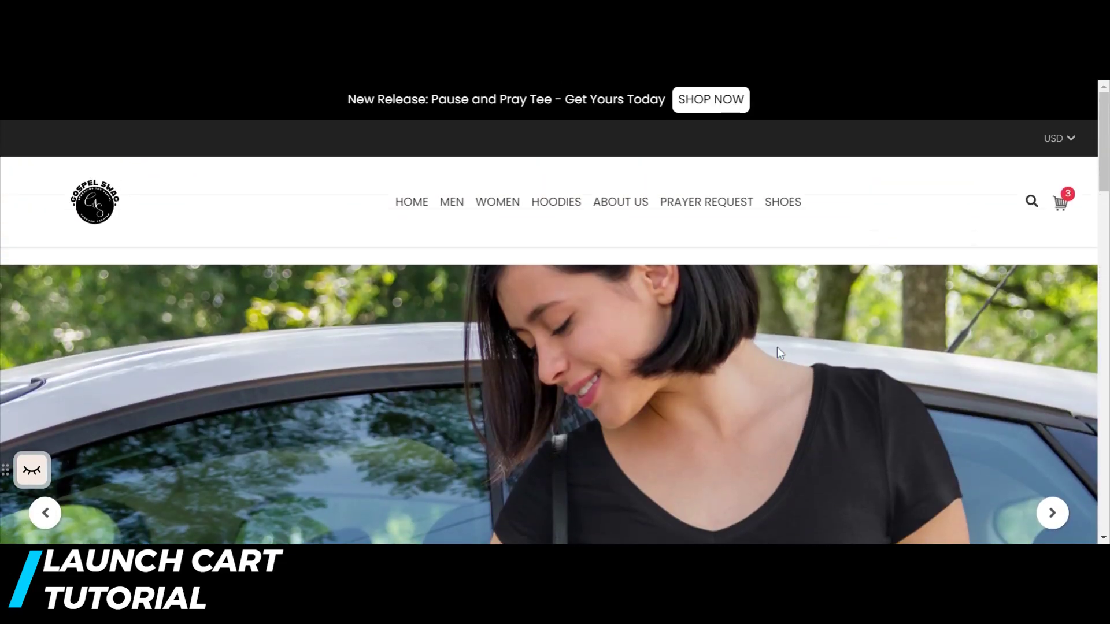